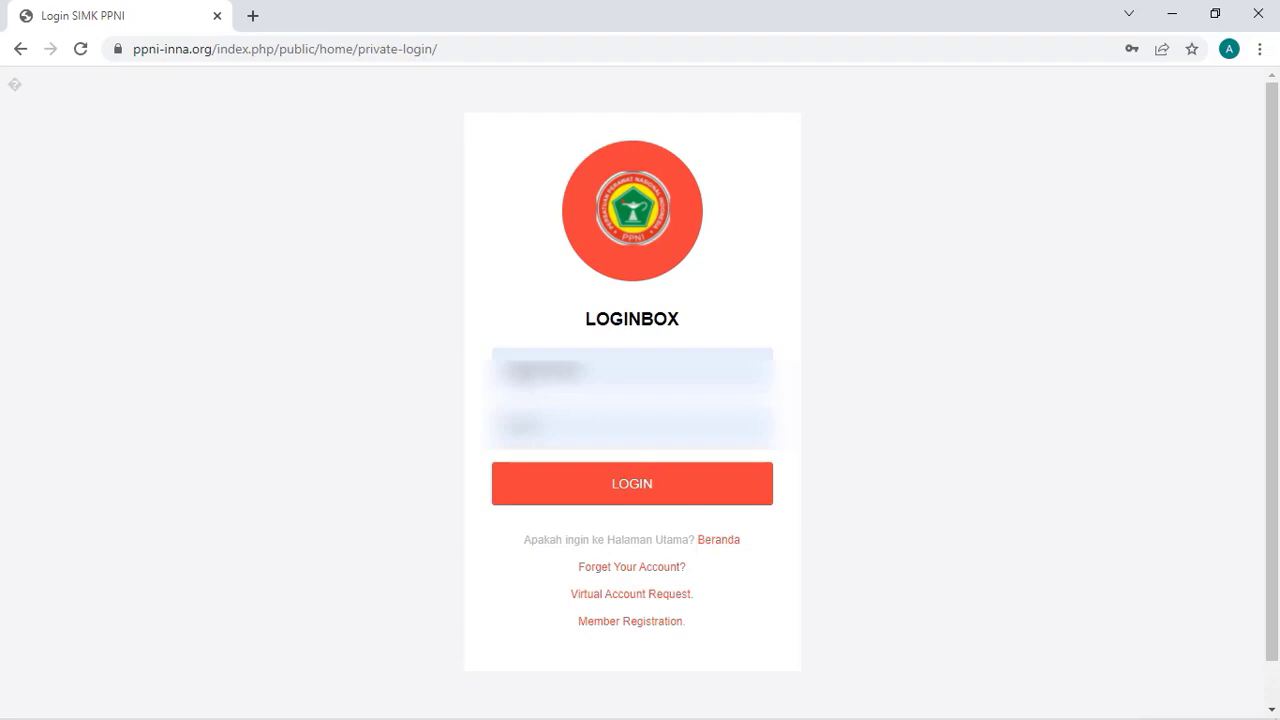
- Log in to the member area with the username and password copied from the Notepad note, and dismiss the data update notice
{"action": "key", "text": "alt+Tab"}
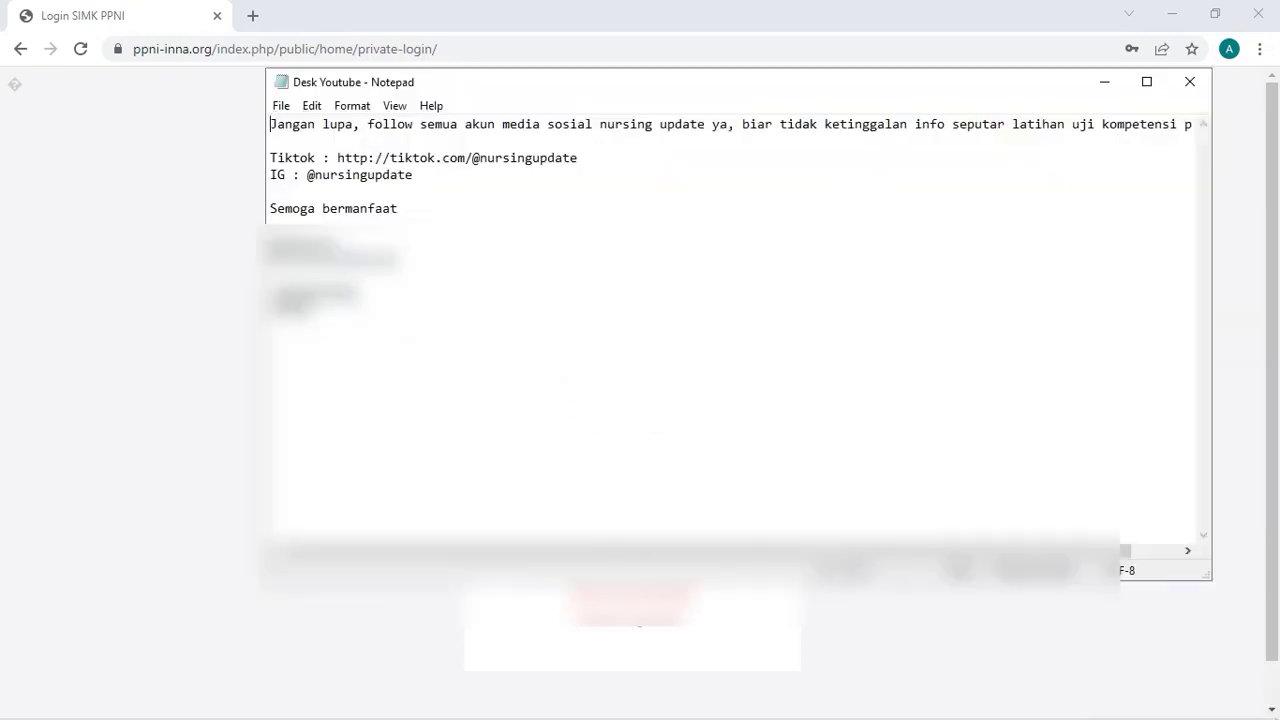
{"action": "left_click_drag", "start_coordinate": [354, 292], "coordinate": [268, 292]}
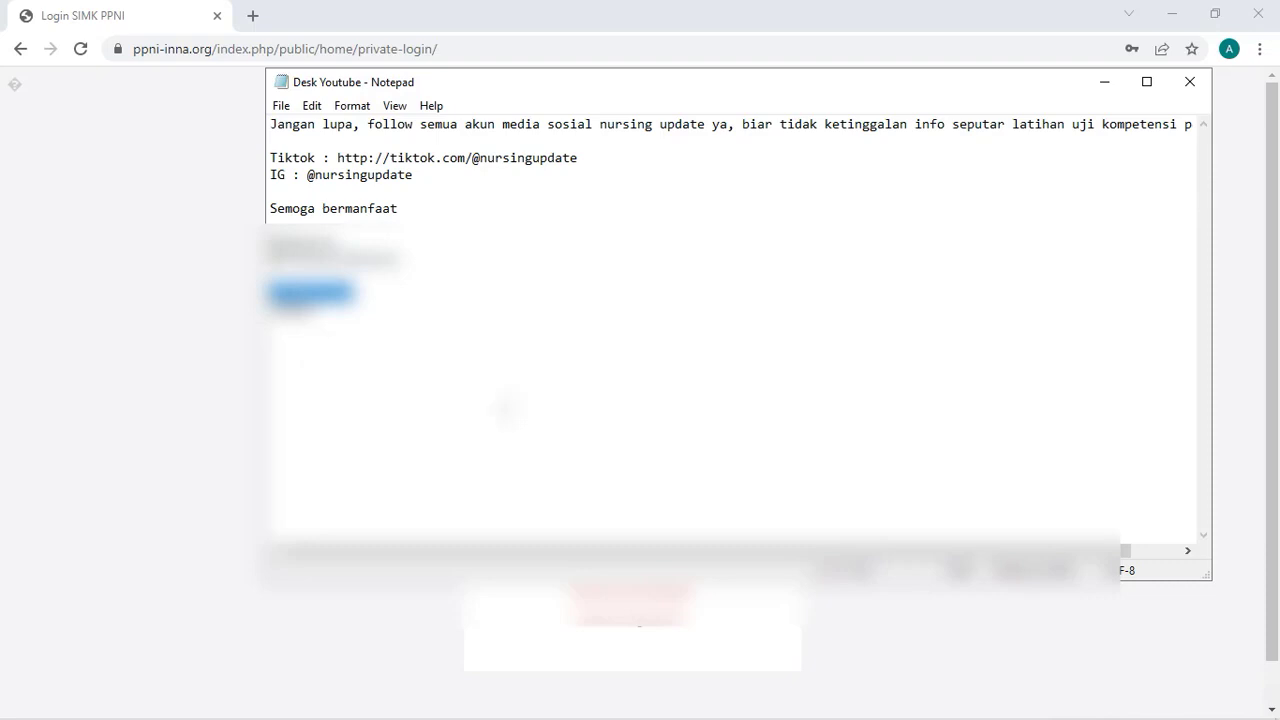
{"action": "left_click", "coordinate": [237, 437]}
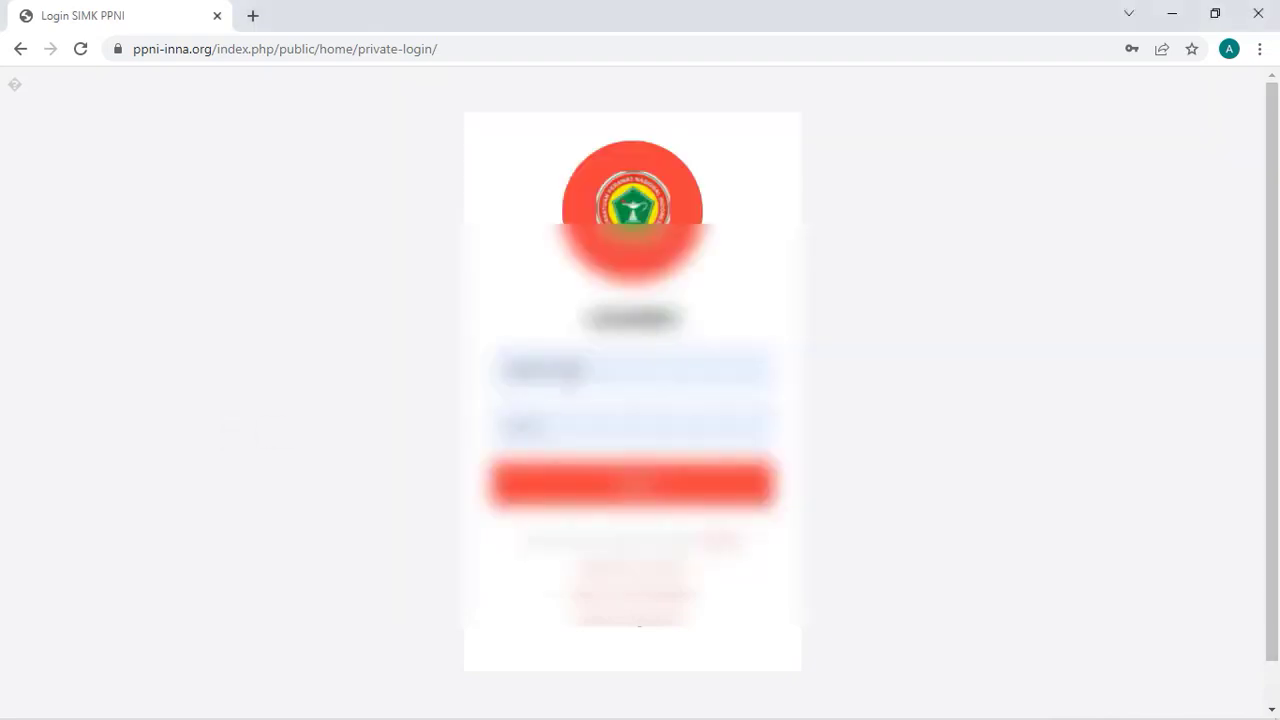
{"action": "left_click", "coordinate": [471, 375]}
{"action": "key", "text": "ctrl+v"}
{"action": "key", "text": "alt+Tab"}
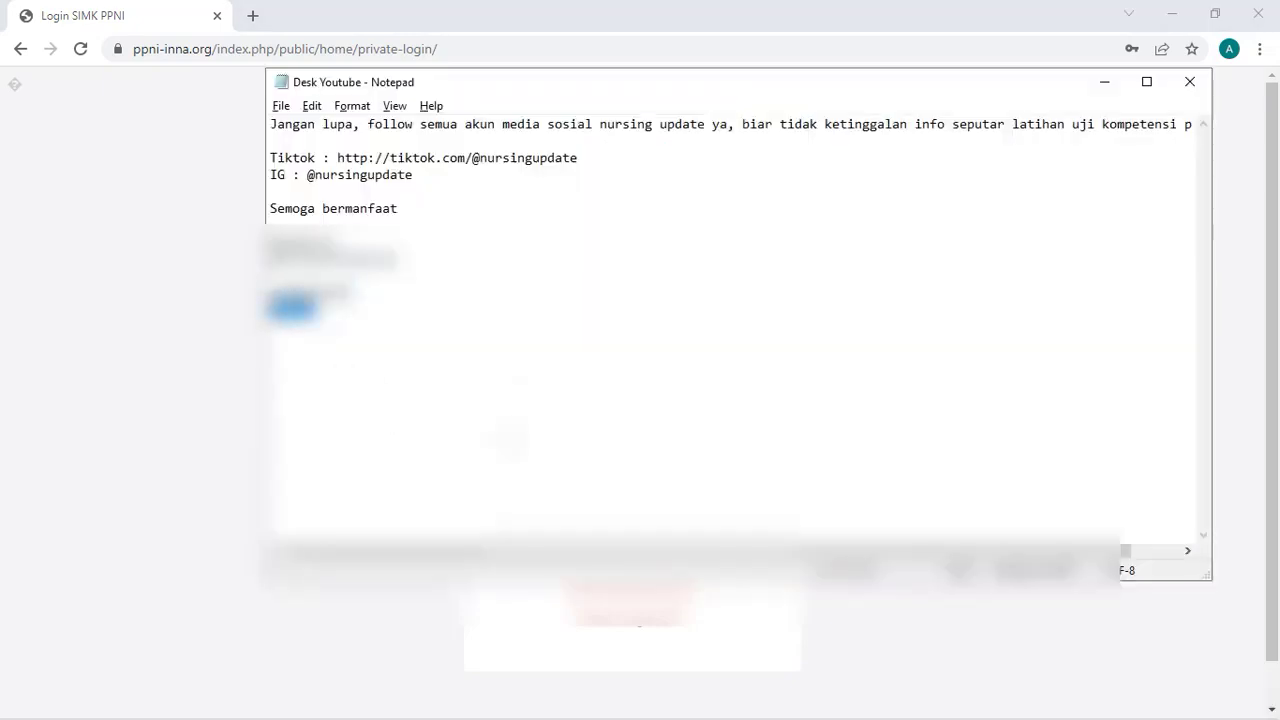
{"action": "key", "text": "alt+Tab"}
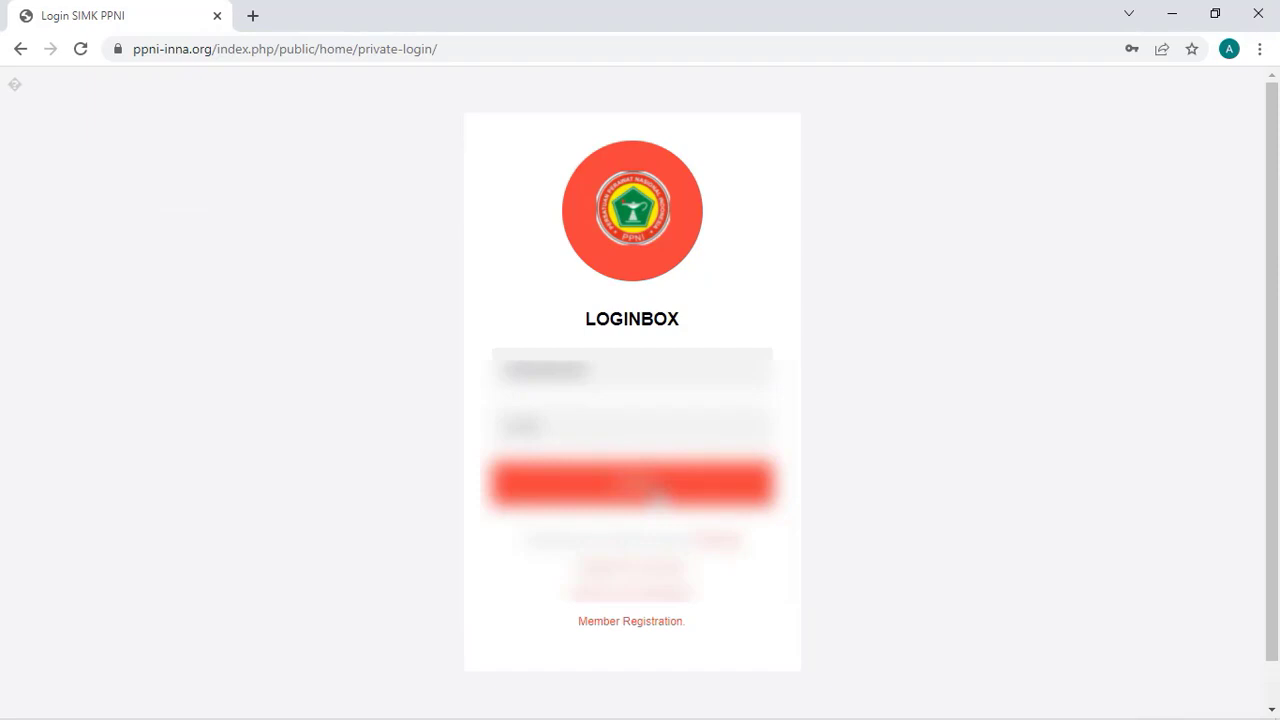
{"action": "left_click", "coordinate": [657, 490]}
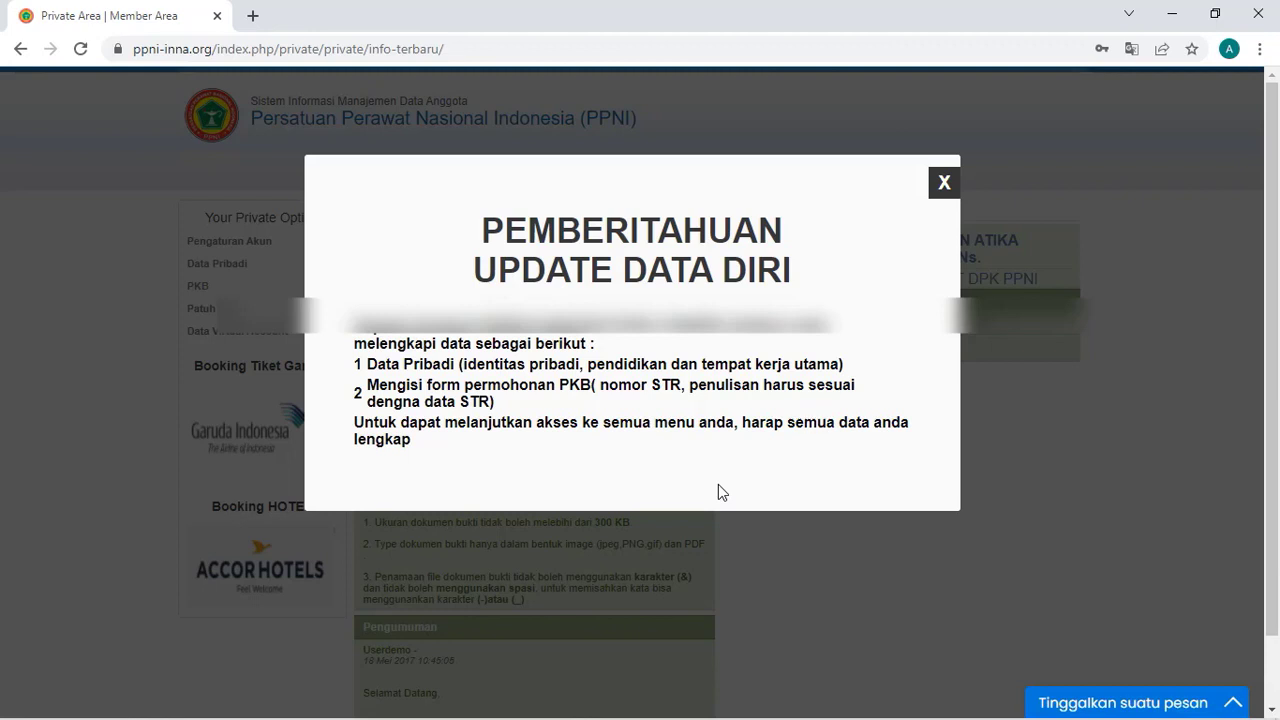
{"action": "left_click", "coordinate": [941, 184]}
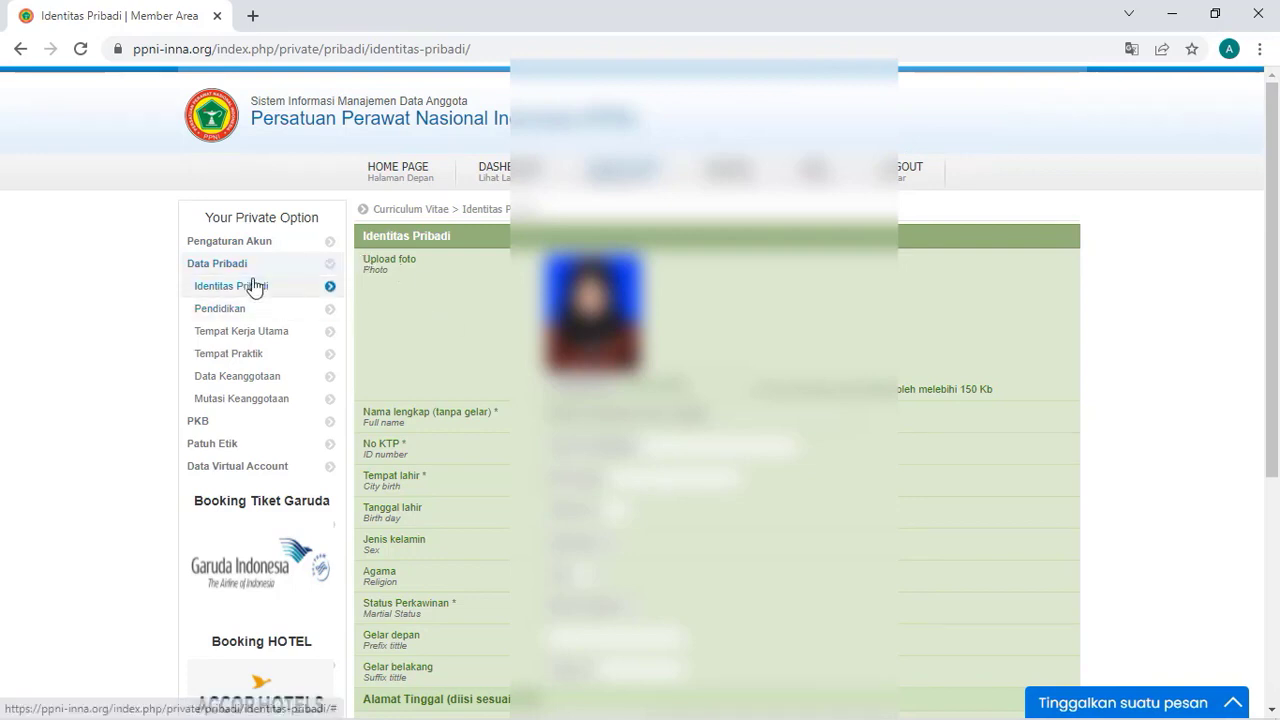
- Examine the Identitas Pribadi form, from the photo and identity fields through the titles to the residential address and phone fields
{"action": "scroll", "coordinate": [640, 400], "scroll_direction": "down", "scroll_amount": 2}
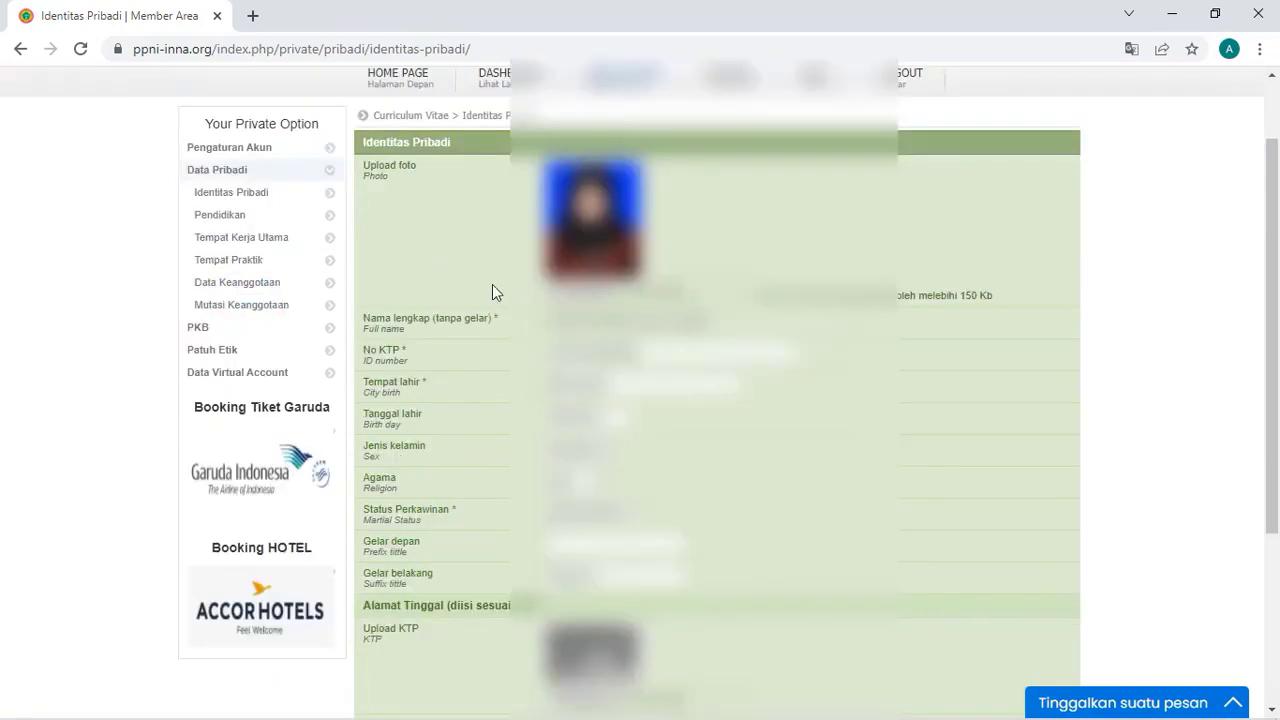
{"action": "scroll", "coordinate": [492, 290], "scroll_direction": "down", "scroll_amount": 2}
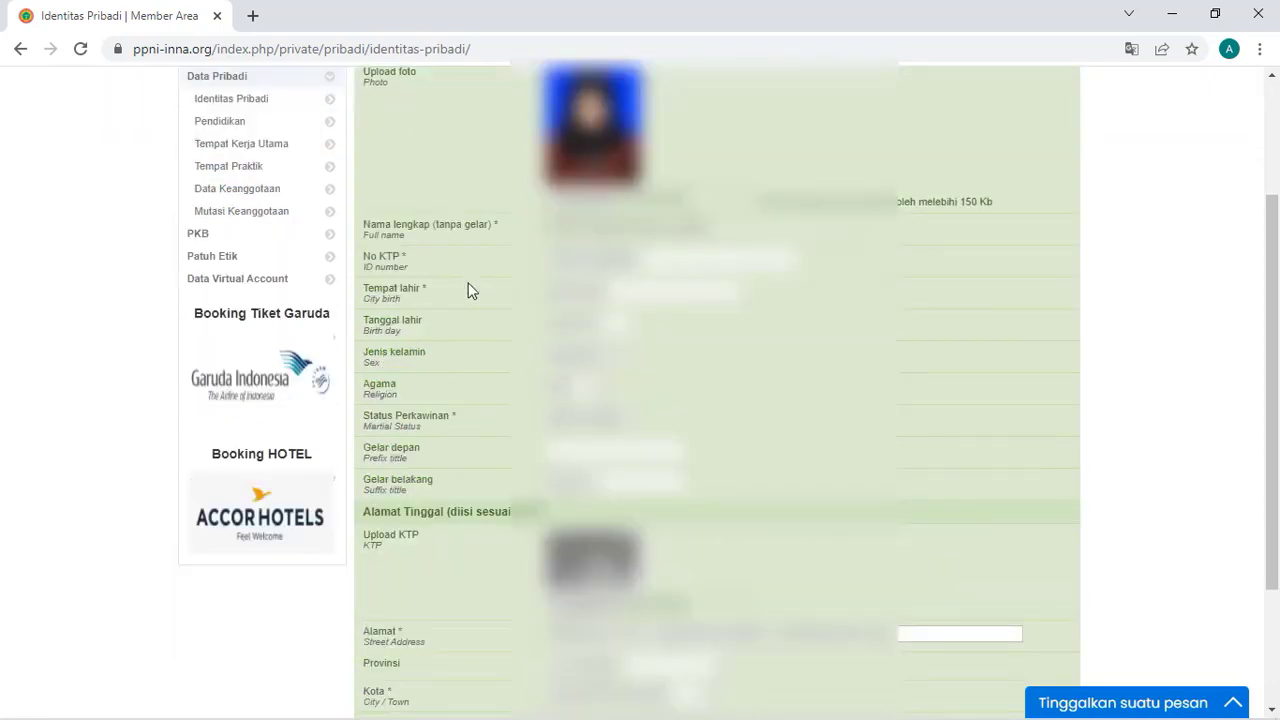
{"action": "scroll", "coordinate": [468, 282], "scroll_direction": "up", "scroll_amount": 2}
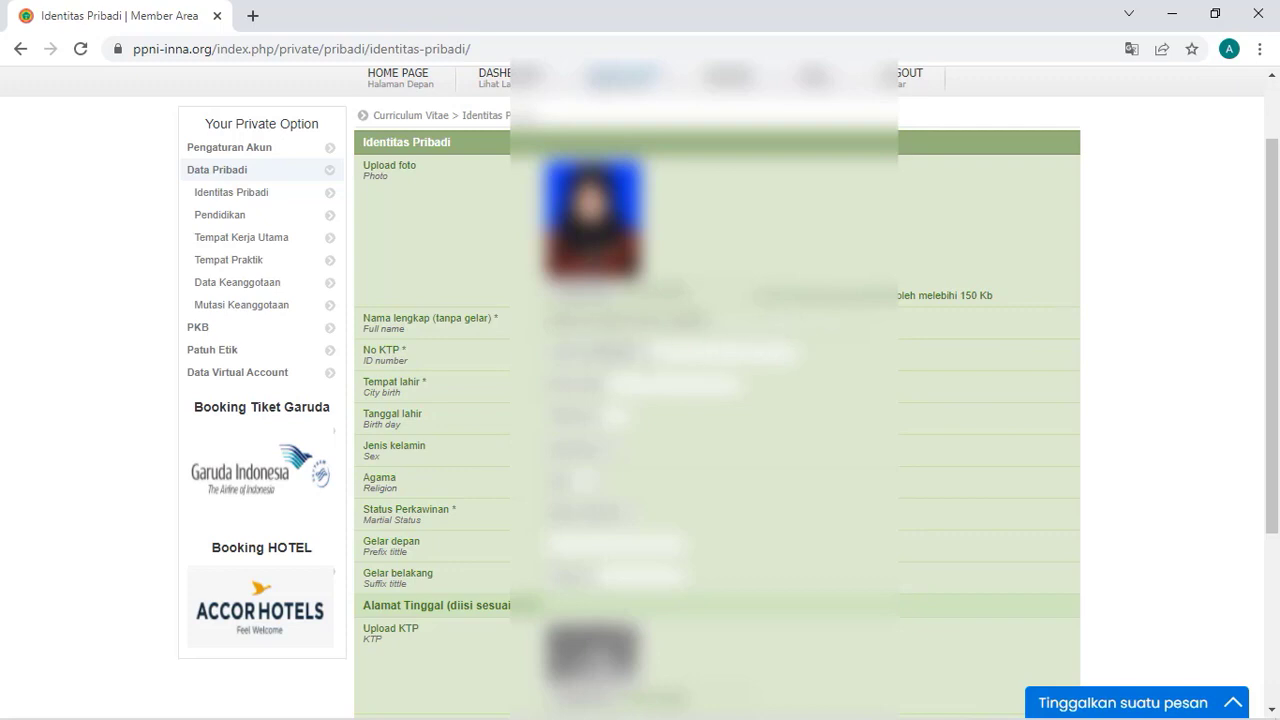
{"action": "scroll", "coordinate": [632, 350], "scroll_direction": "down", "scroll_amount": 1}
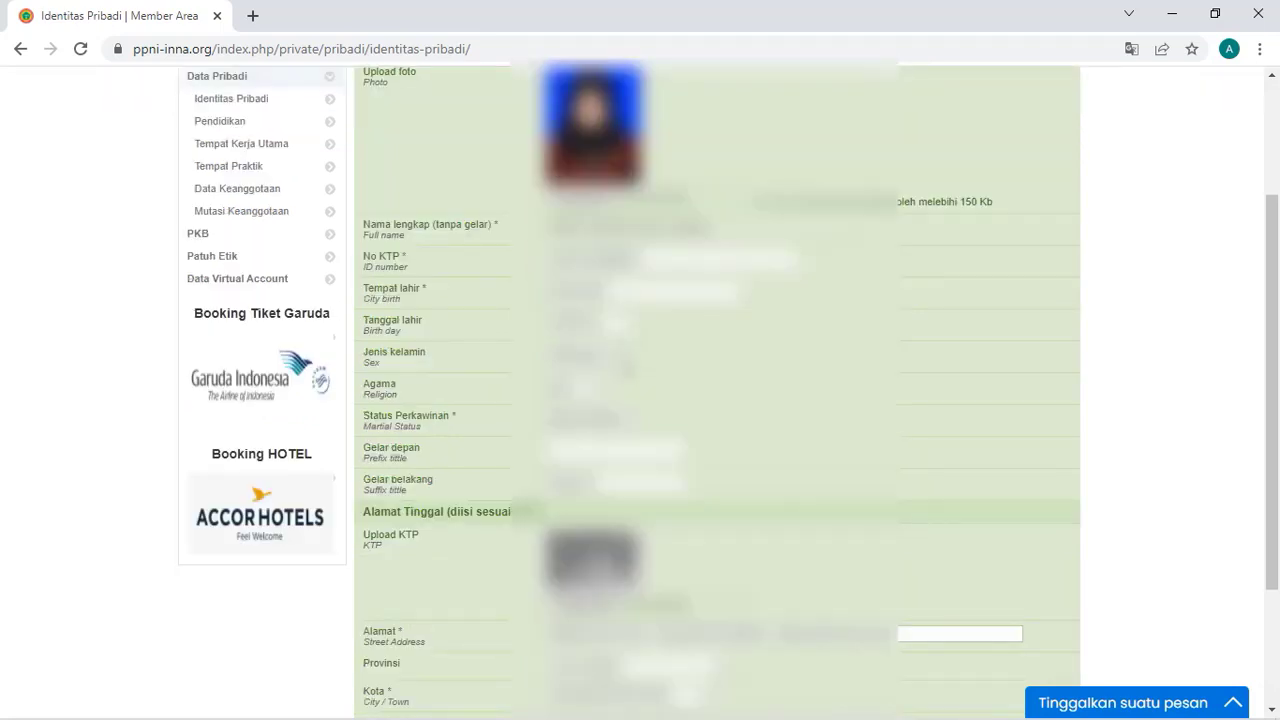
{"action": "scroll", "coordinate": [716, 390], "scroll_direction": "down", "scroll_amount": 1}
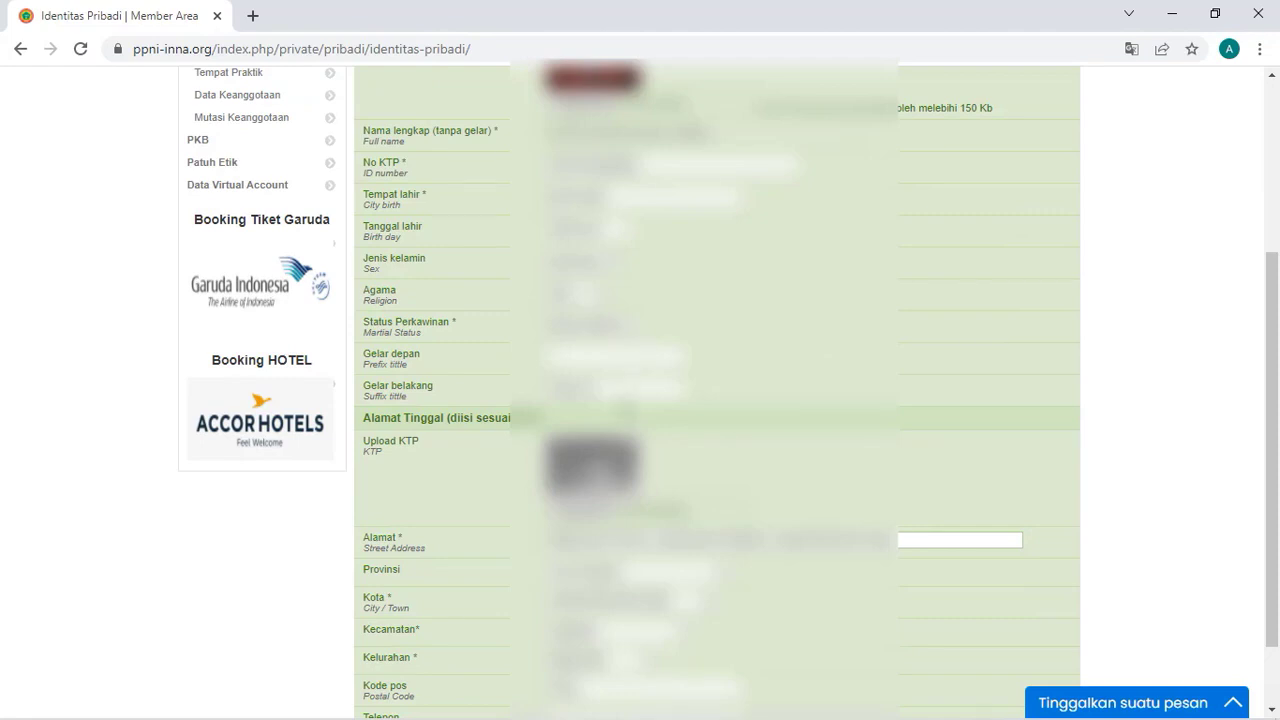
{"action": "left_click", "coordinate": [570, 388]}
{"action": "scroll", "coordinate": [716, 420], "scroll_direction": "down", "scroll_amount": 1}
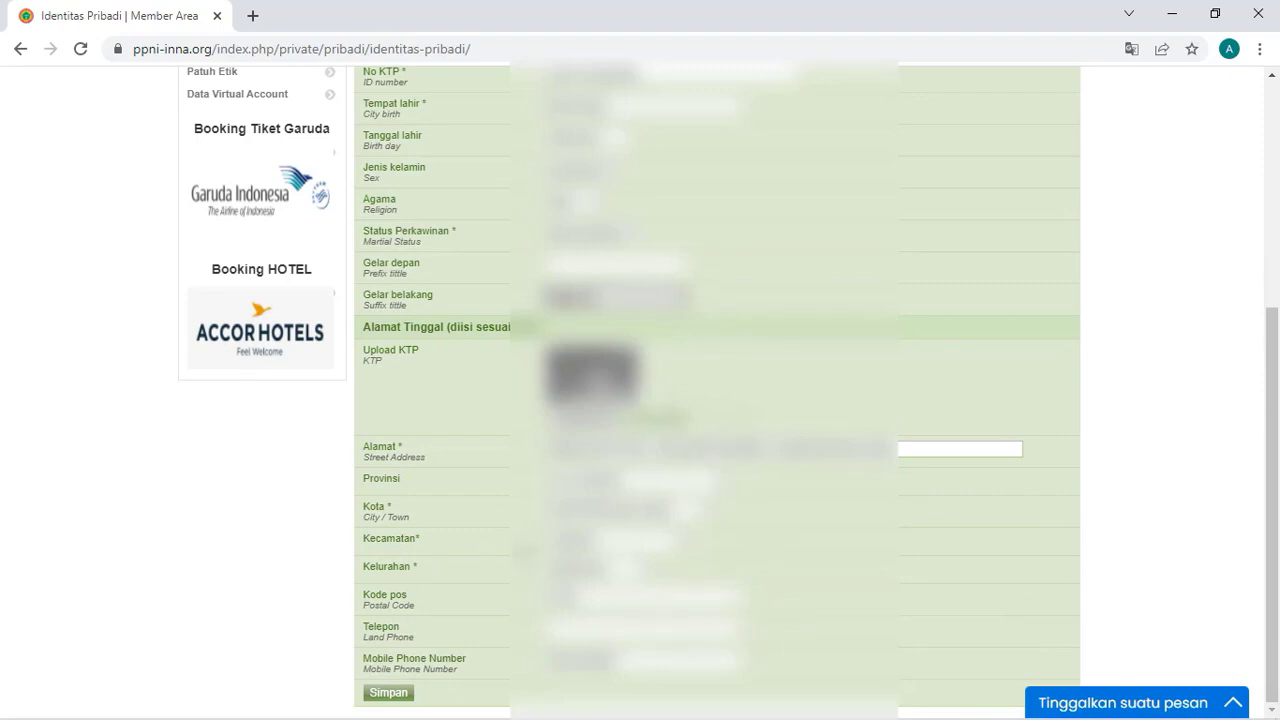
{"action": "scroll", "coordinate": [459, 449], "scroll_direction": "up", "scroll_amount": 4}
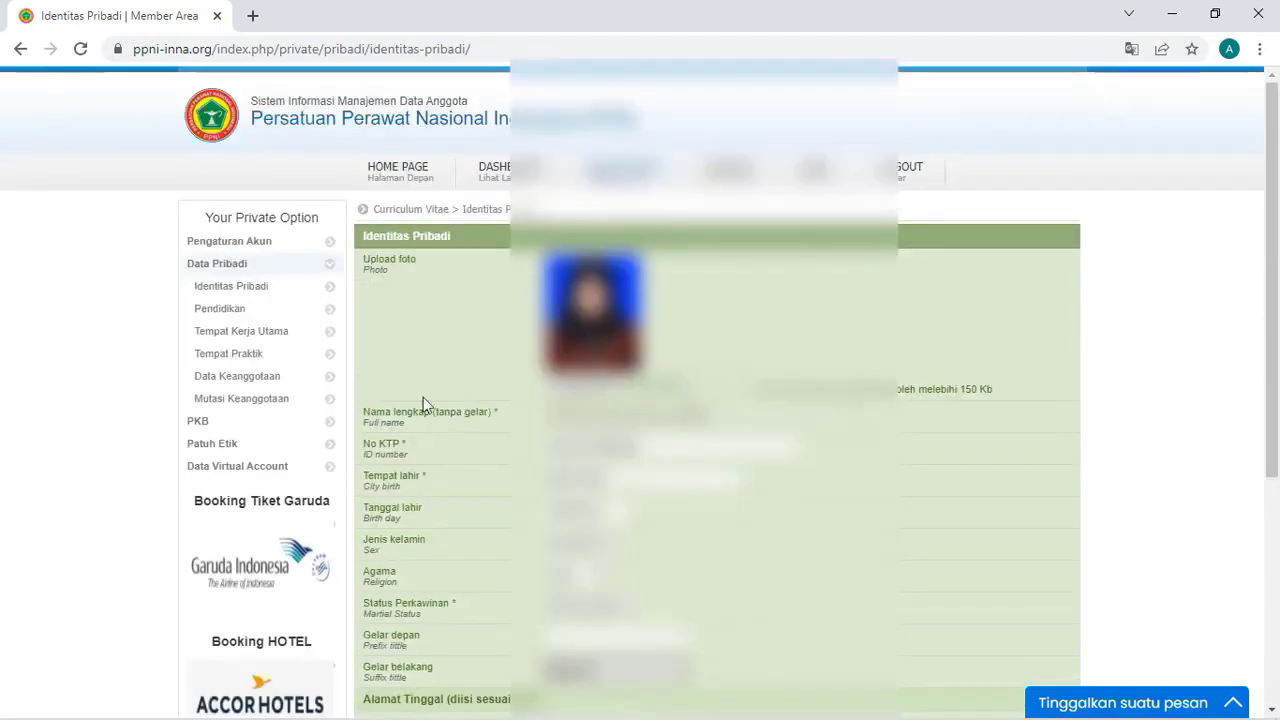
- Open the existing education record for editing and review its university, degree, period and diploma upload fields
{"action": "left_click", "coordinate": [264, 310]}
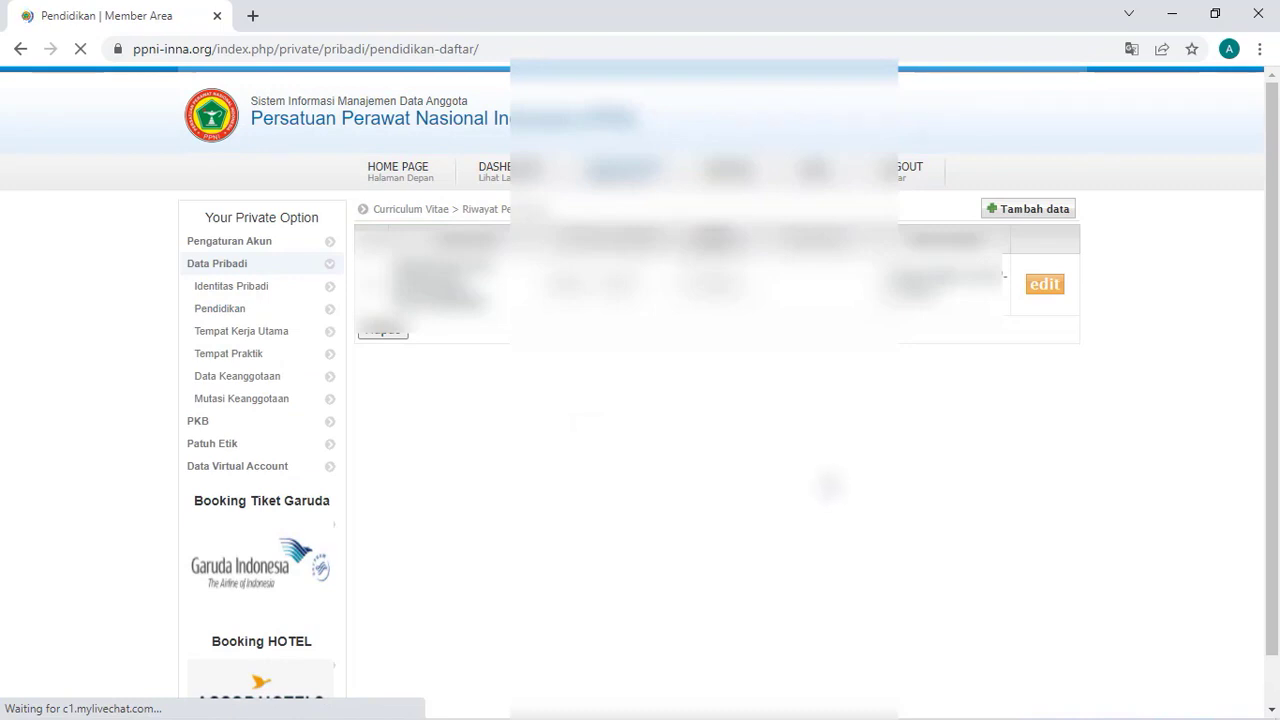
{"action": "left_click", "coordinate": [1045, 286]}
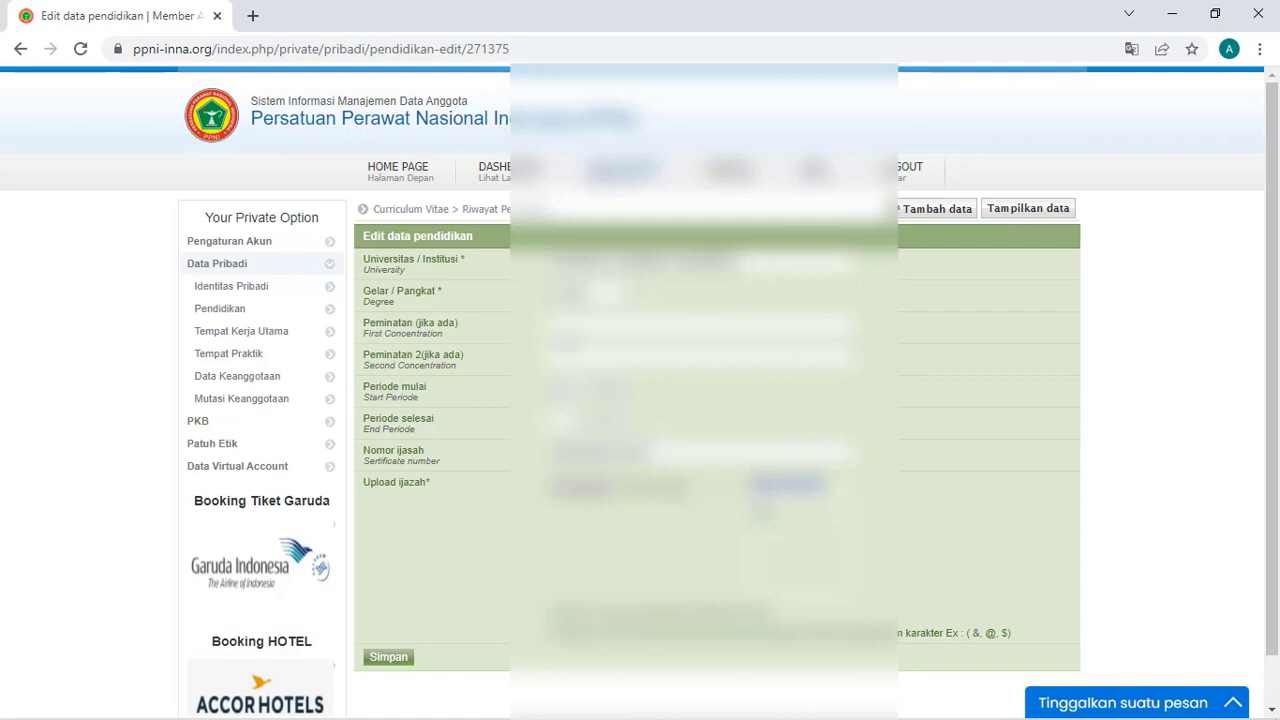
{"action": "scroll", "coordinate": [660, 354], "scroll_direction": "down", "scroll_amount": 1}
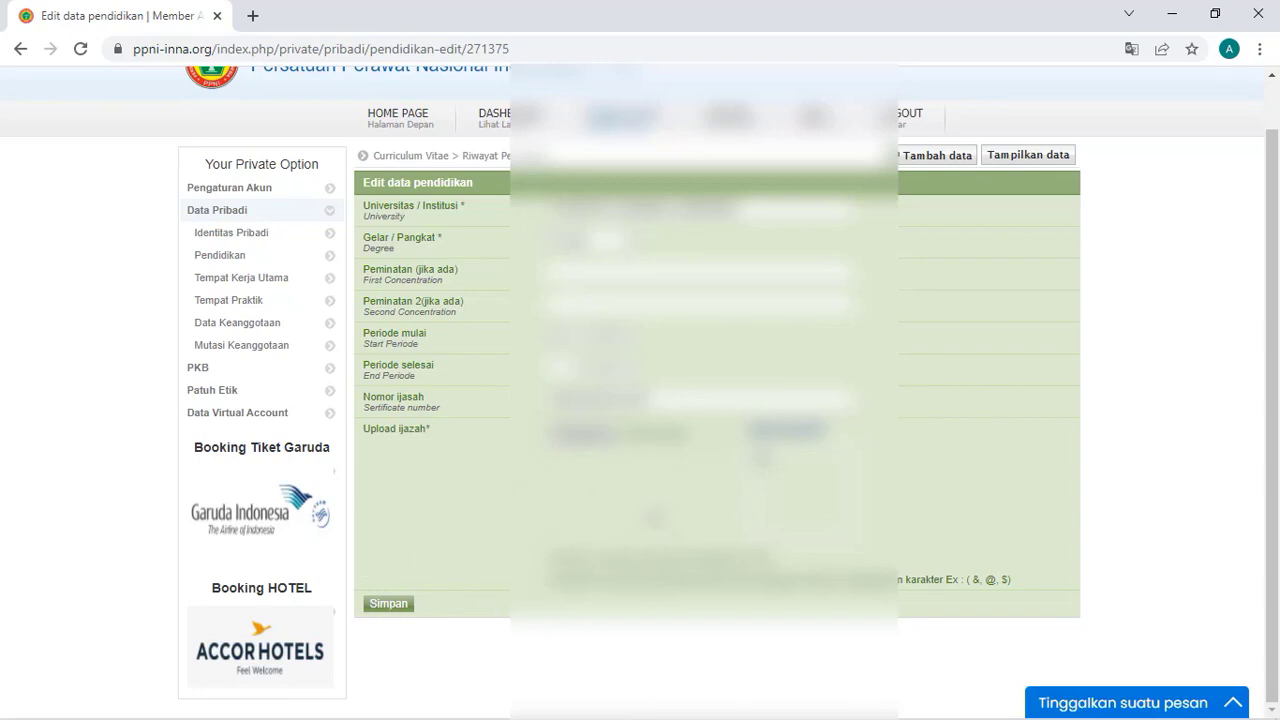
- Review the Tempat Kerja Utama form, checking the employee status options and the address, city, position and SIPP number fields
{"action": "left_click", "coordinate": [237, 284]}
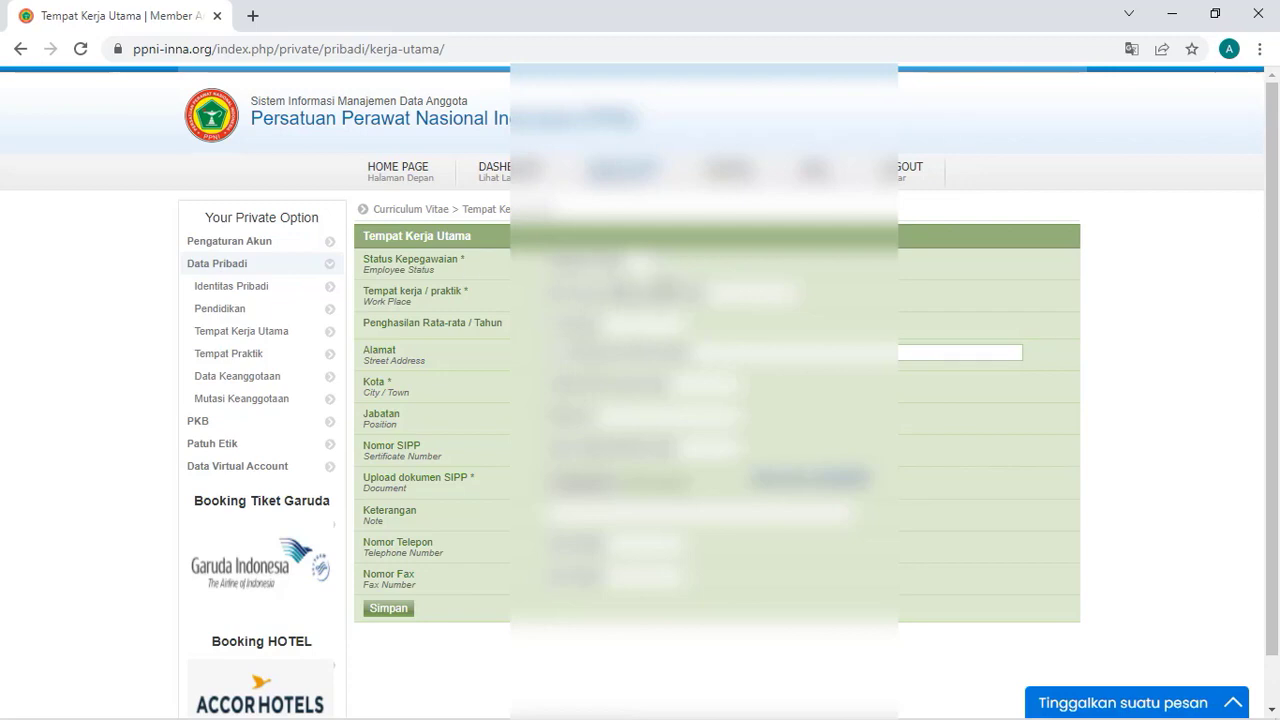
{"action": "left_click", "coordinate": [660, 264]}
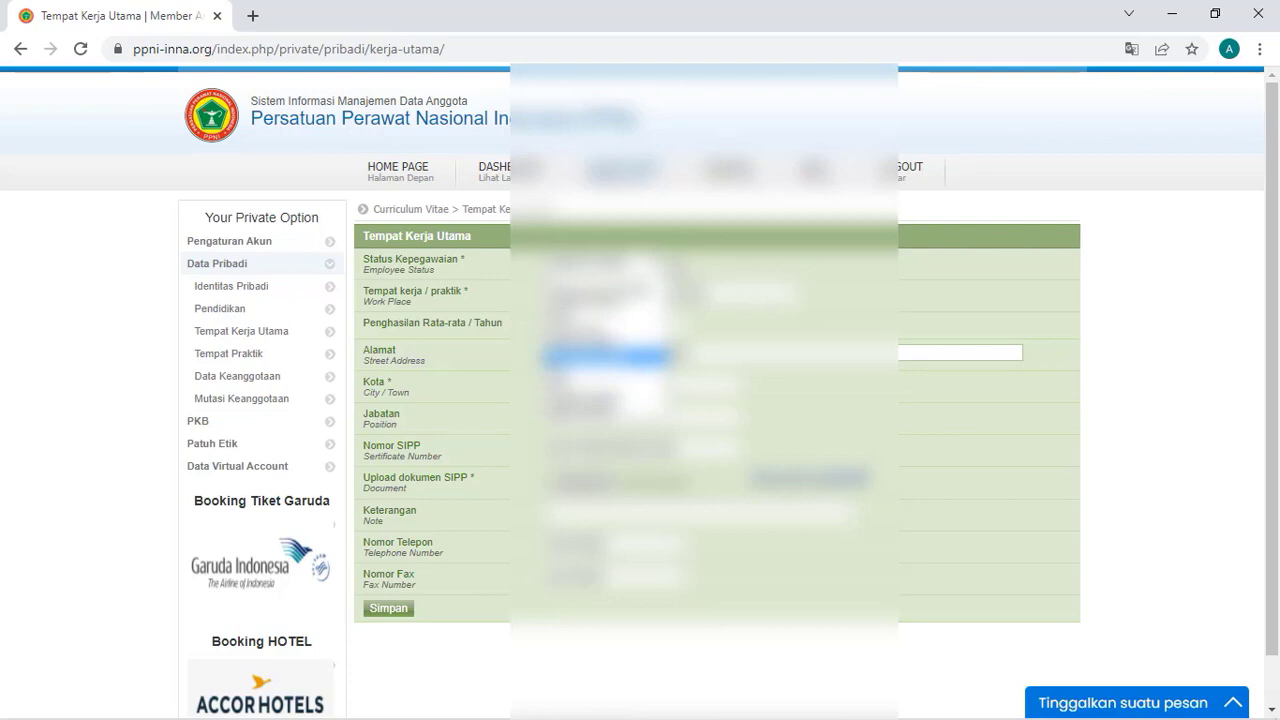
{"action": "left_click", "coordinate": [608, 356]}
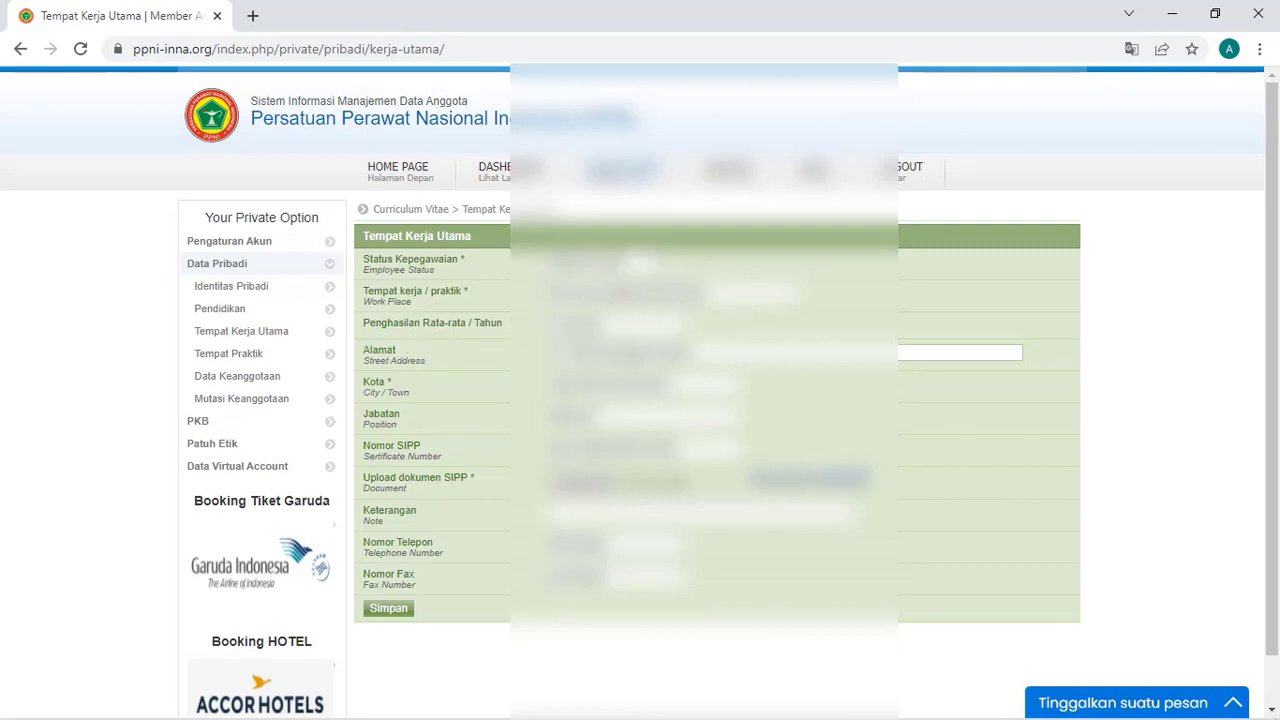
{"action": "scroll", "coordinate": [454, 331], "scroll_direction": "down", "scroll_amount": 1}
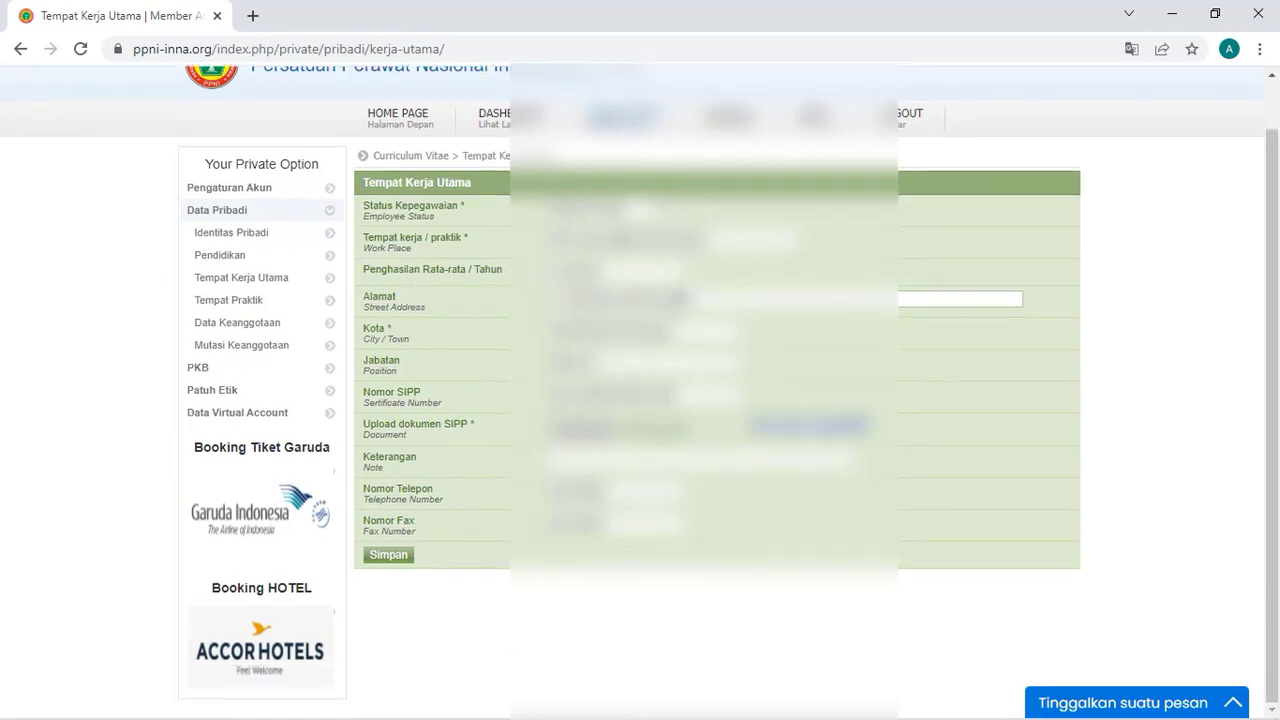
{"action": "left_click", "coordinate": [672, 300]}
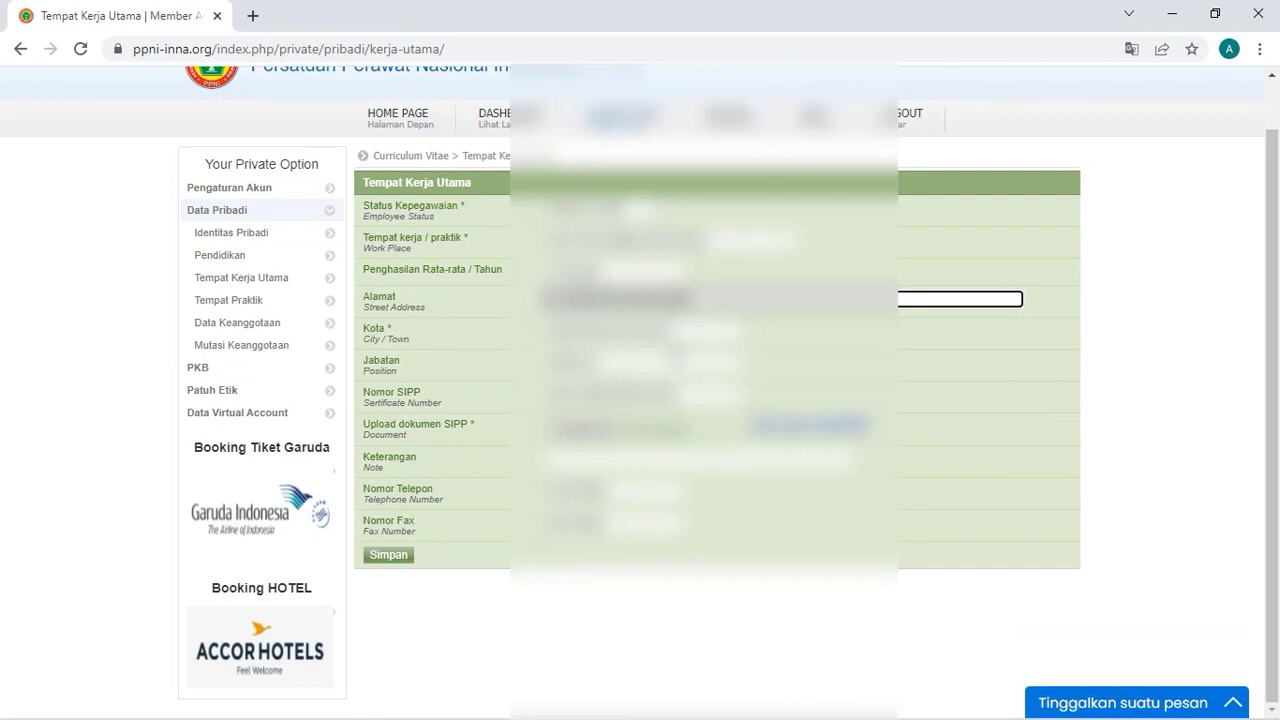
{"action": "left_click", "coordinate": [650, 330]}
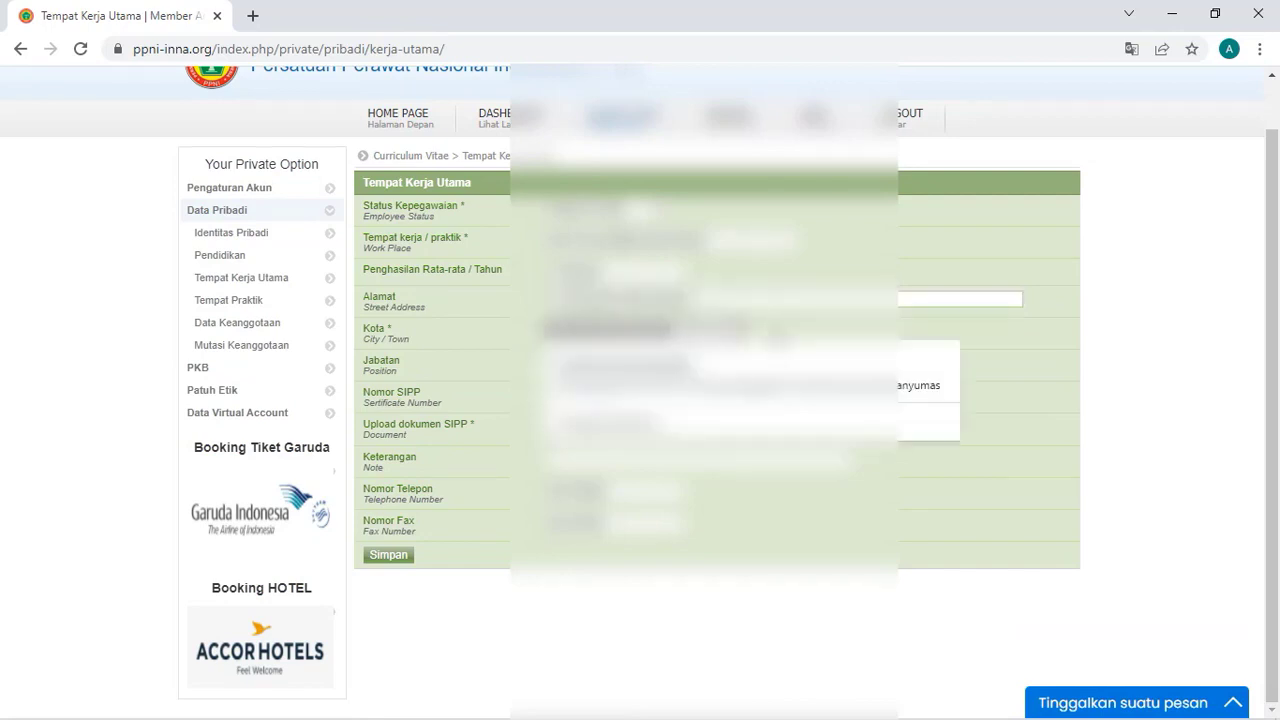
{"action": "left_click", "coordinate": [775, 337]}
{"action": "left_click", "coordinate": [621, 365]}
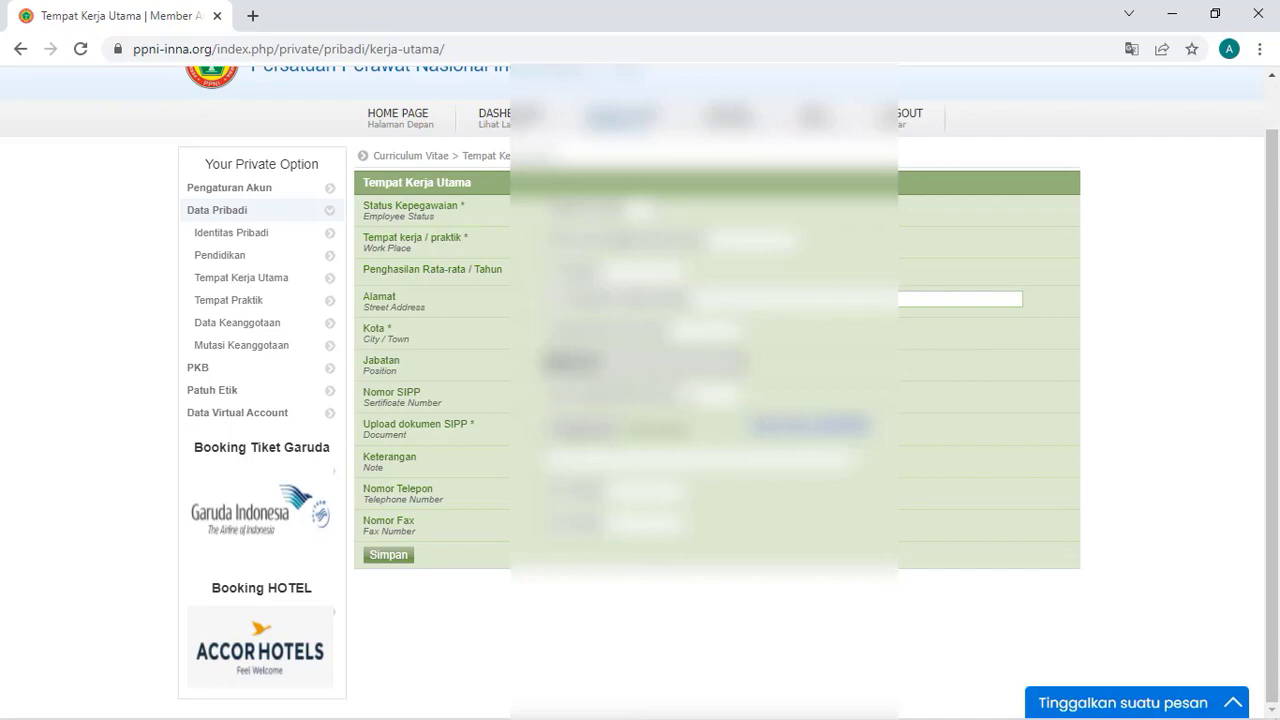
{"action": "left_click", "coordinate": [645, 396]}
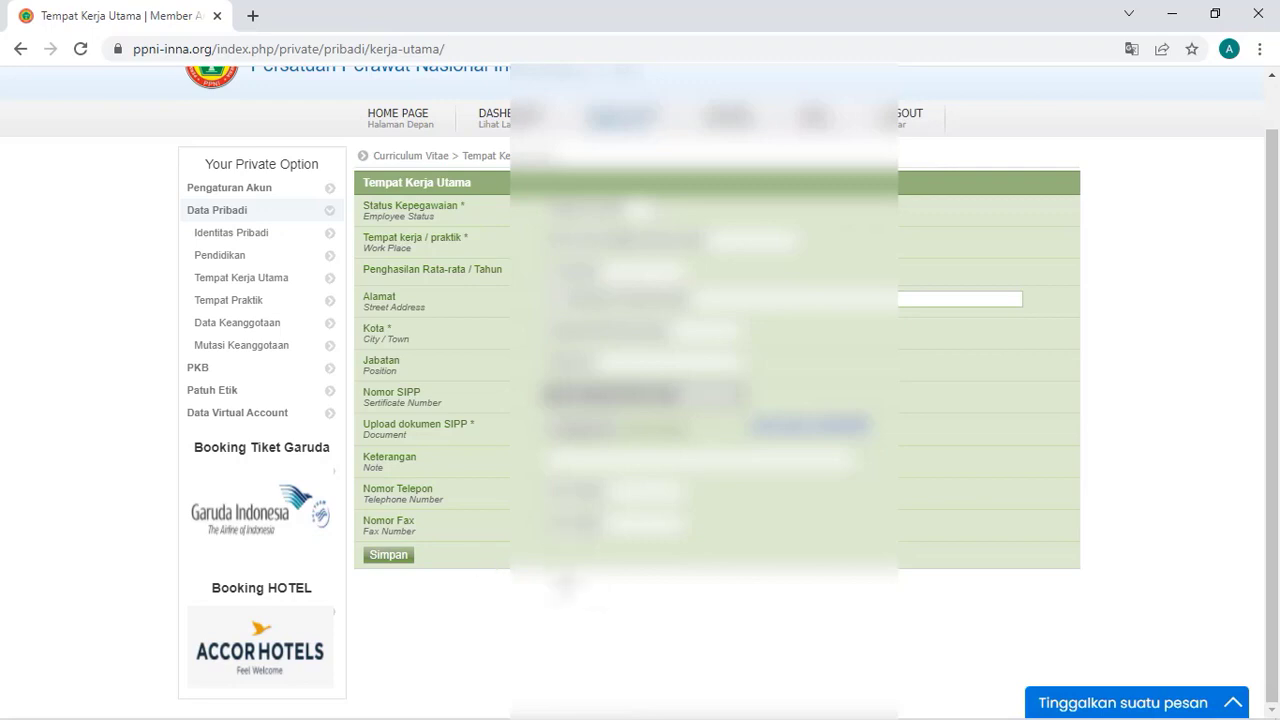
- View the membership information and the payment status for each period in Data Keanggotaan
{"action": "left_click", "coordinate": [254, 334]}
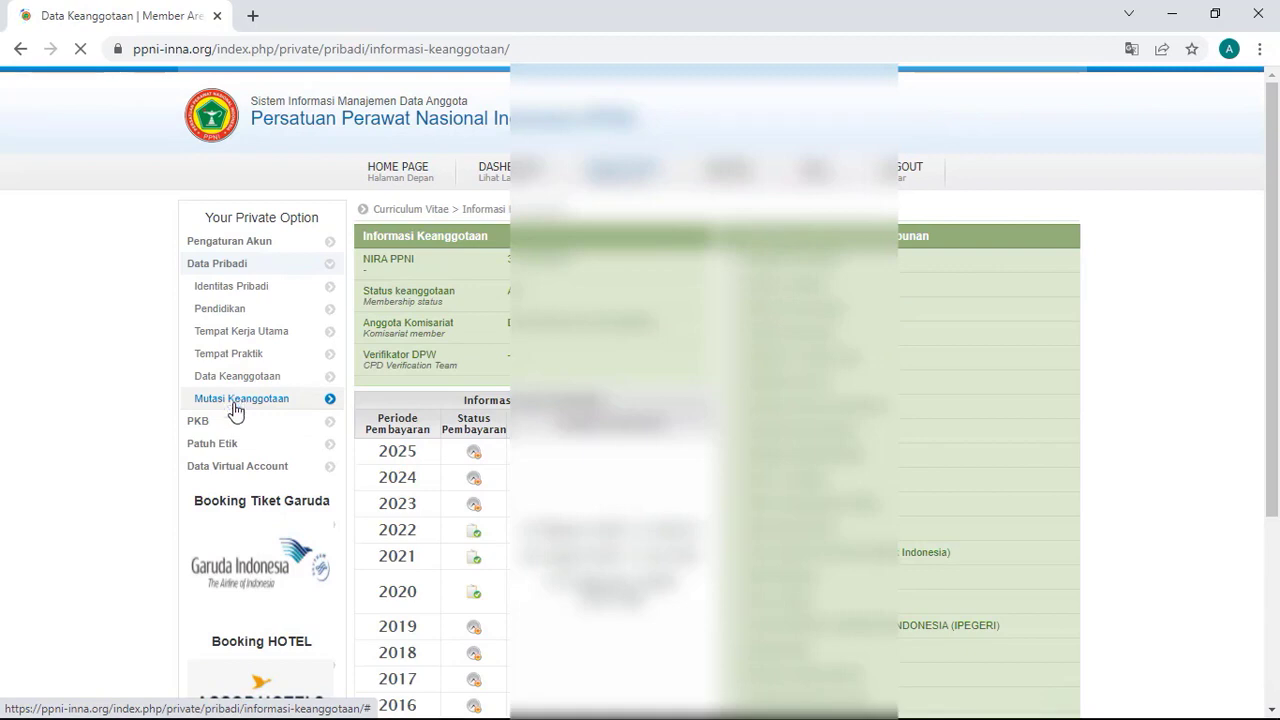
{"action": "scroll", "coordinate": [238, 402], "scroll_direction": "down", "scroll_amount": 2}
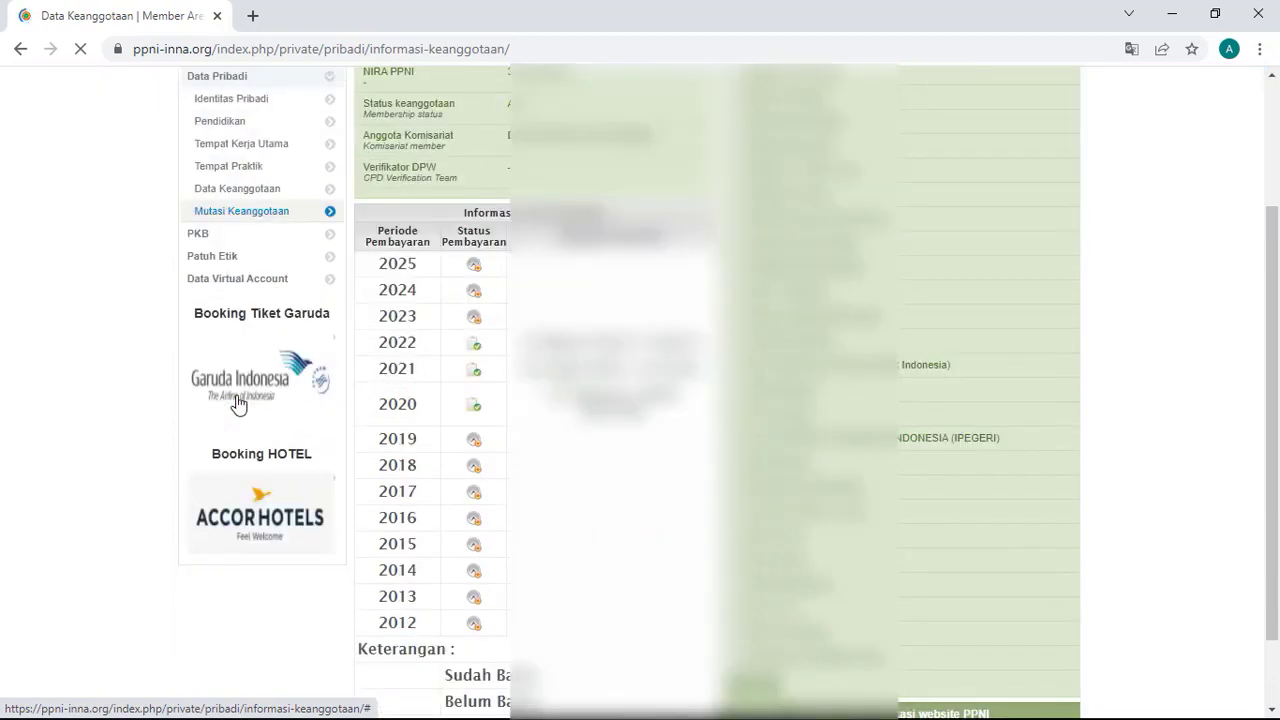
- Add and save a PKB application with the last STR number, graduation date, university, STR.jpeg upload and activity end date
{"action": "left_click", "coordinate": [228, 238]}
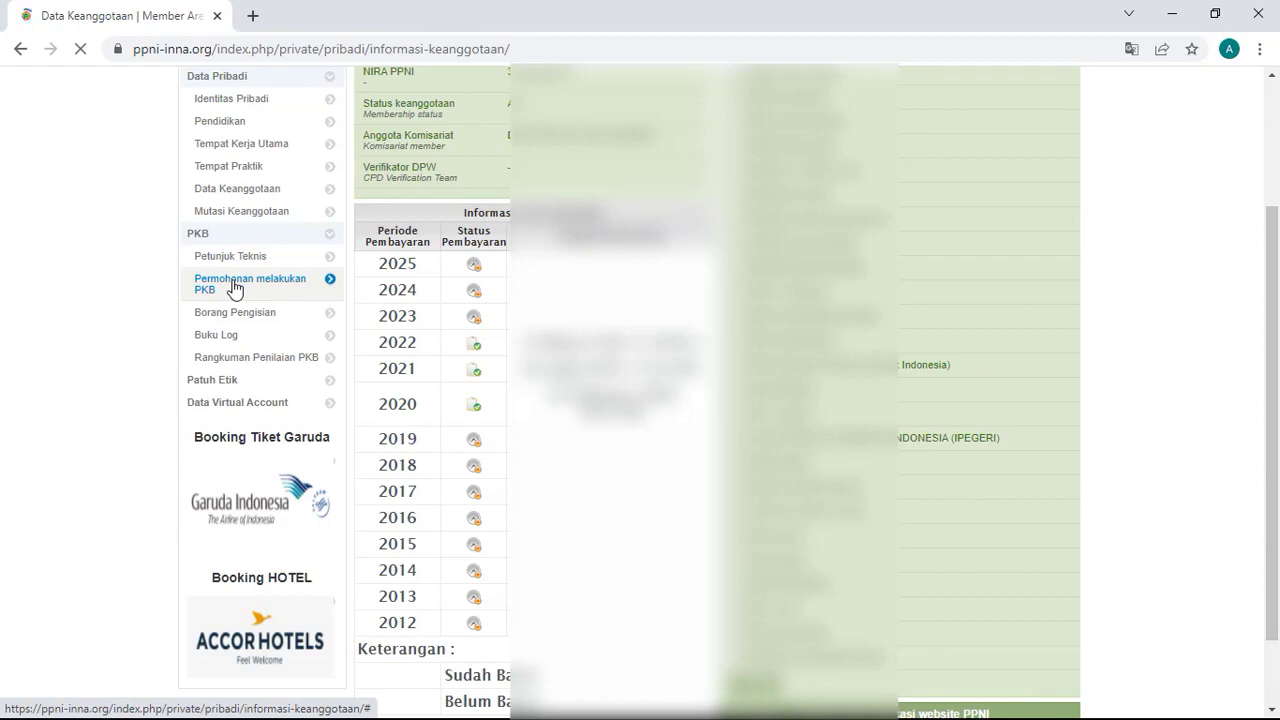
{"action": "left_click", "coordinate": [250, 284]}
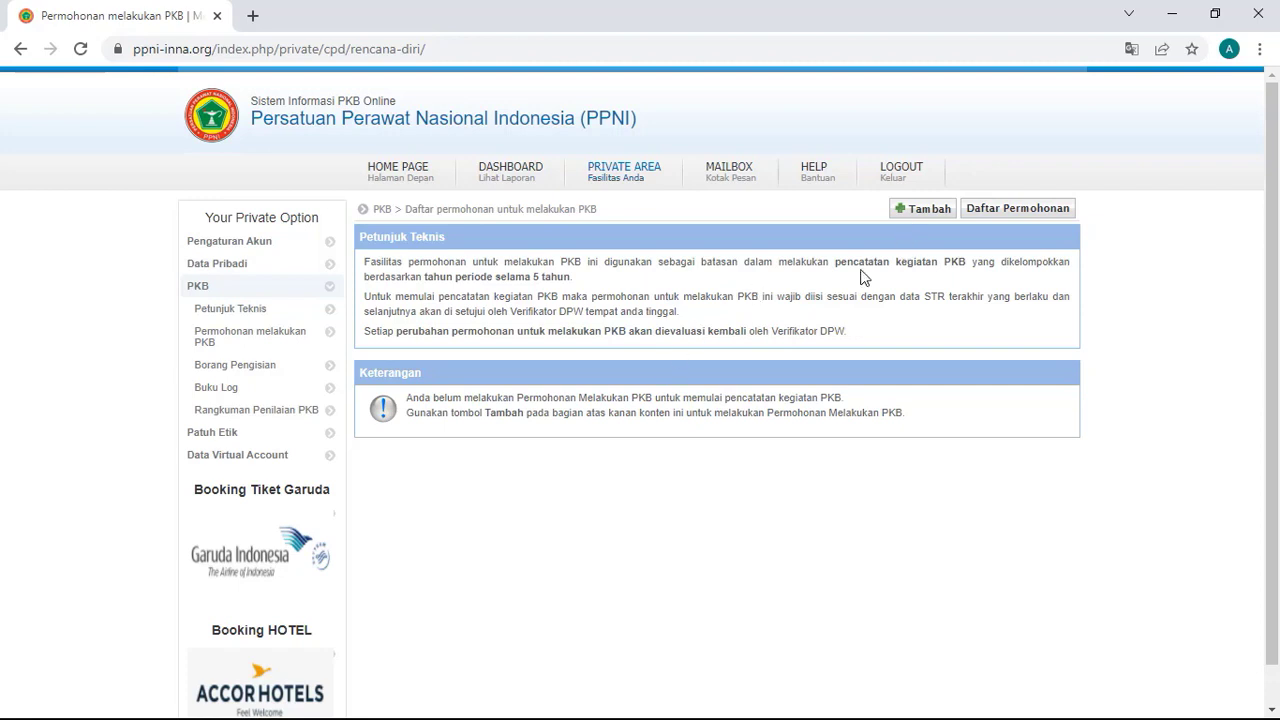
{"action": "left_click", "coordinate": [918, 215]}
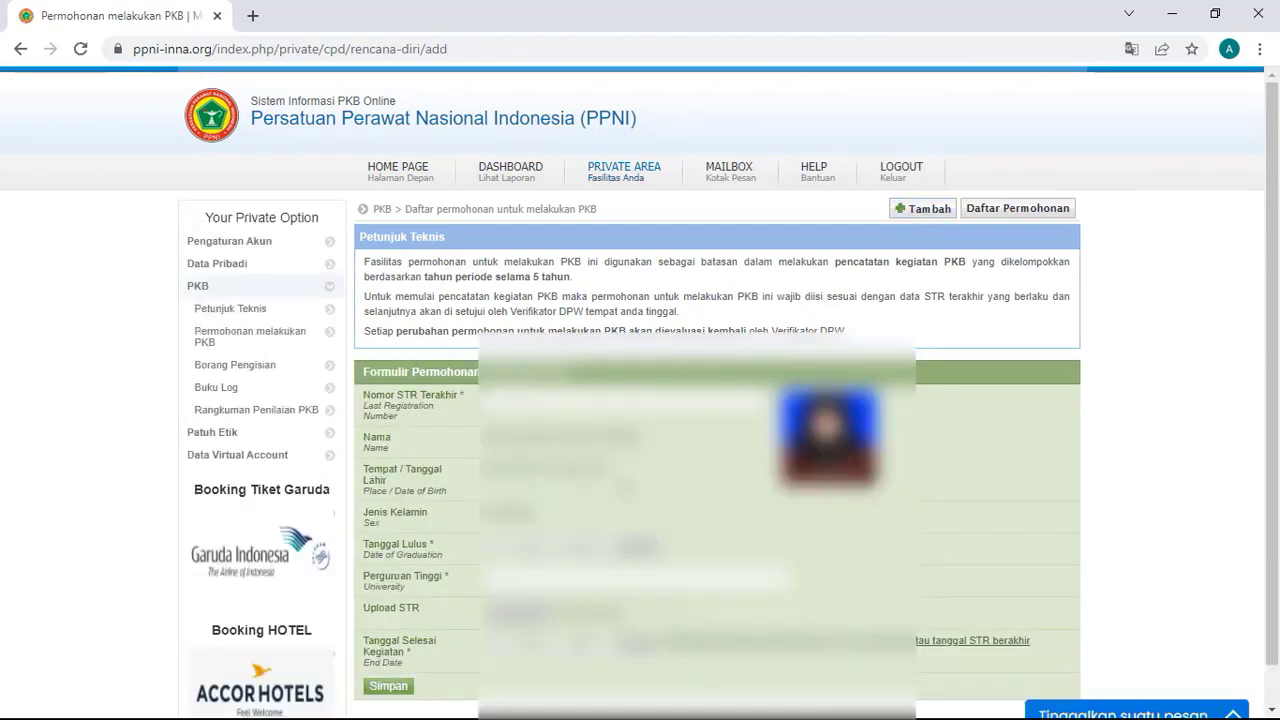
{"action": "scroll", "coordinate": [640, 400], "scroll_direction": "down", "scroll_amount": 1}
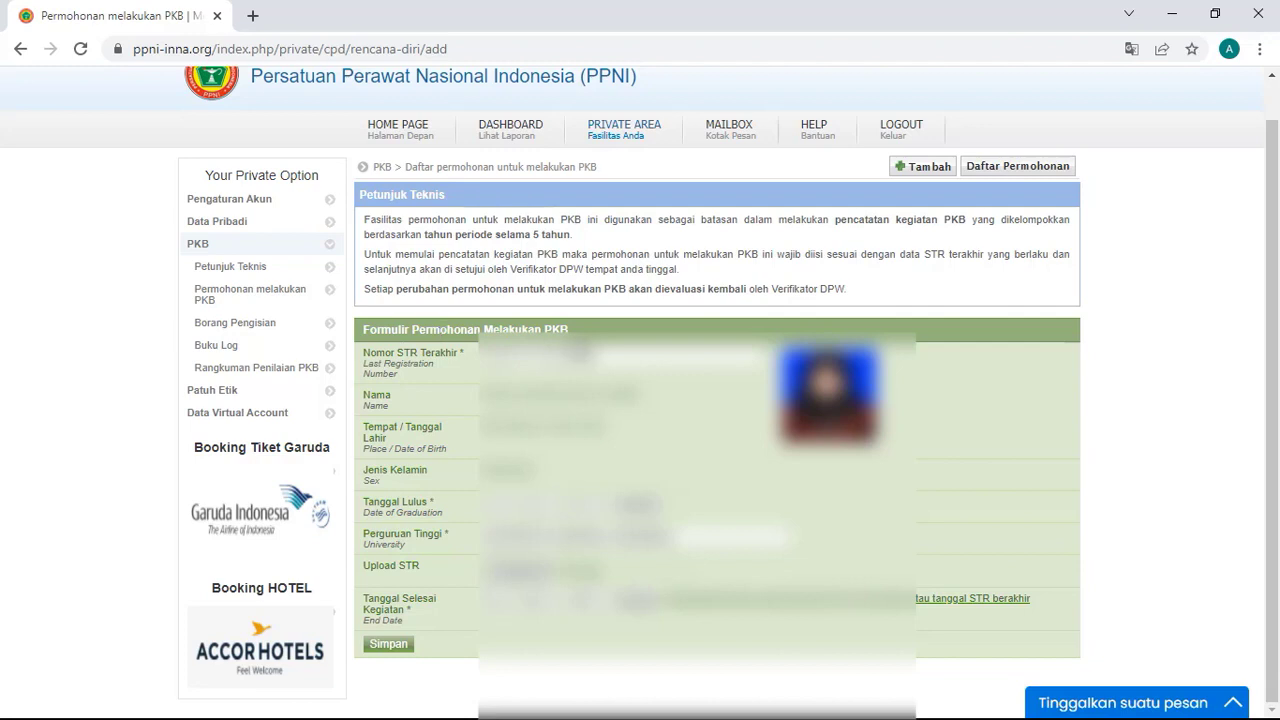
{"action": "left_click", "coordinate": [400, 647]}
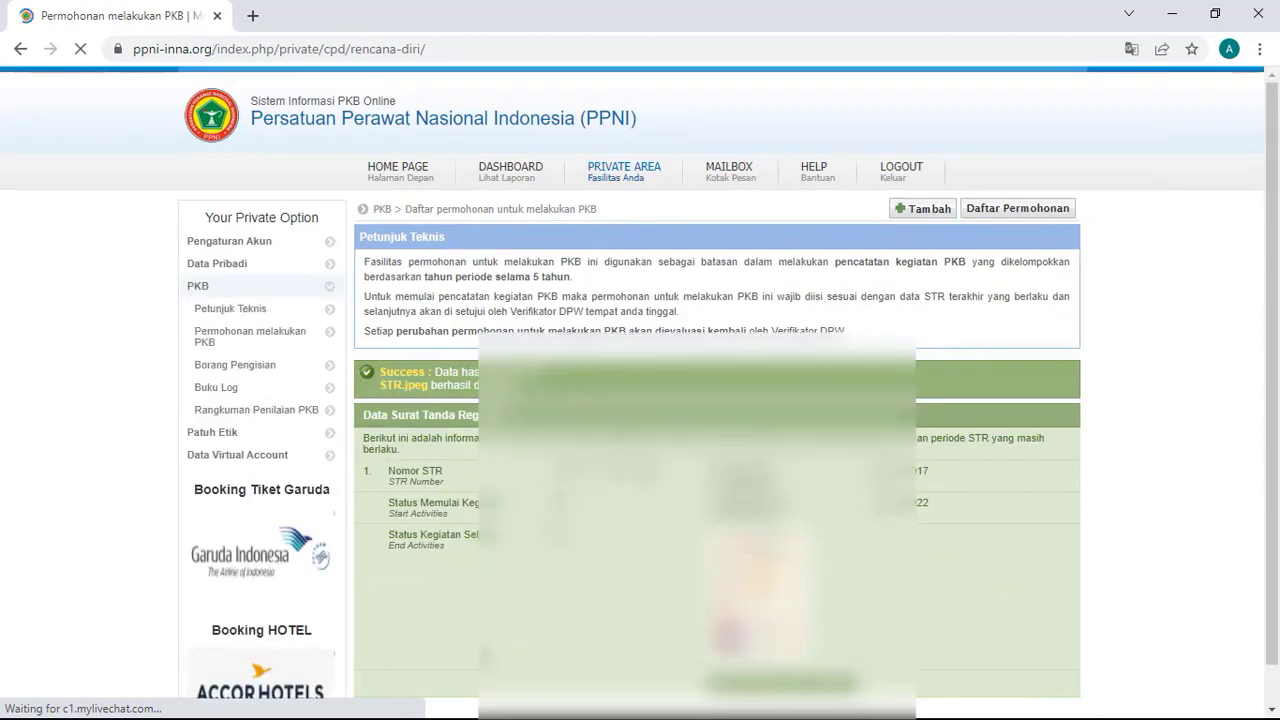
{"action": "scroll", "coordinate": [487, 651], "scroll_direction": "down", "scroll_amount": 1}
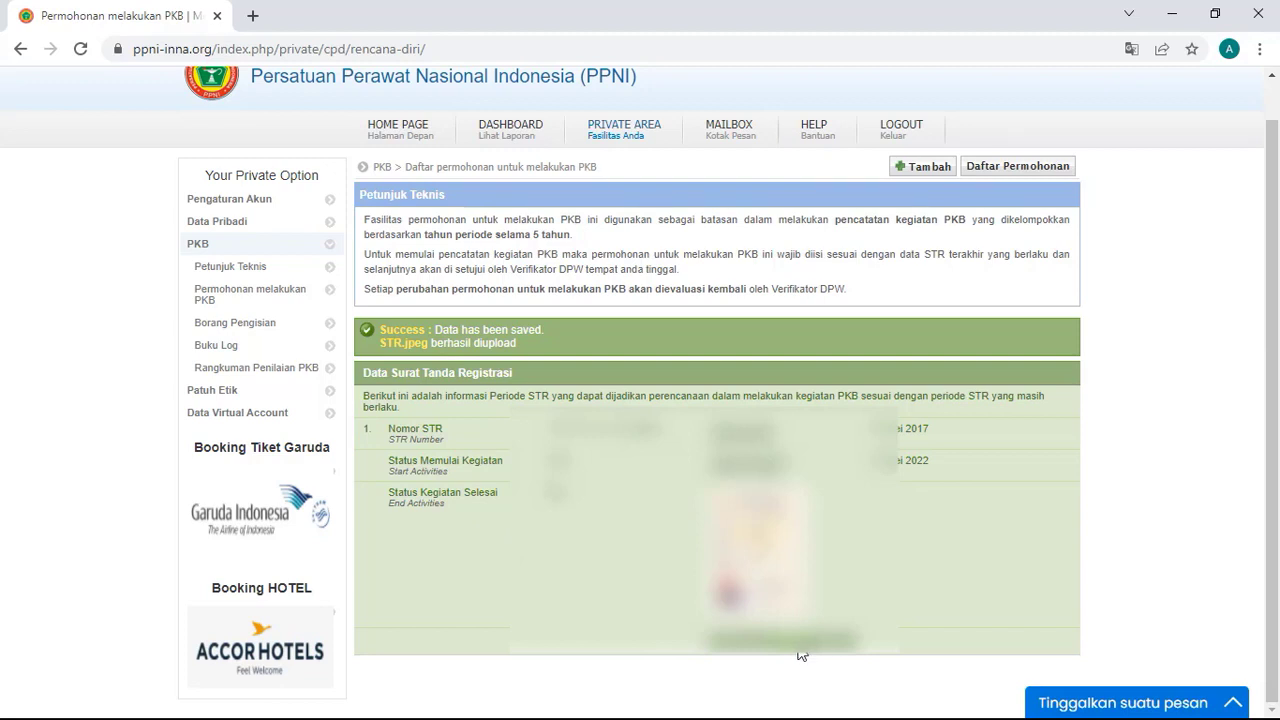
- Open the Borang Pengisian list of PKB activities and look through its activity types
{"action": "left_click", "coordinate": [257, 330]}
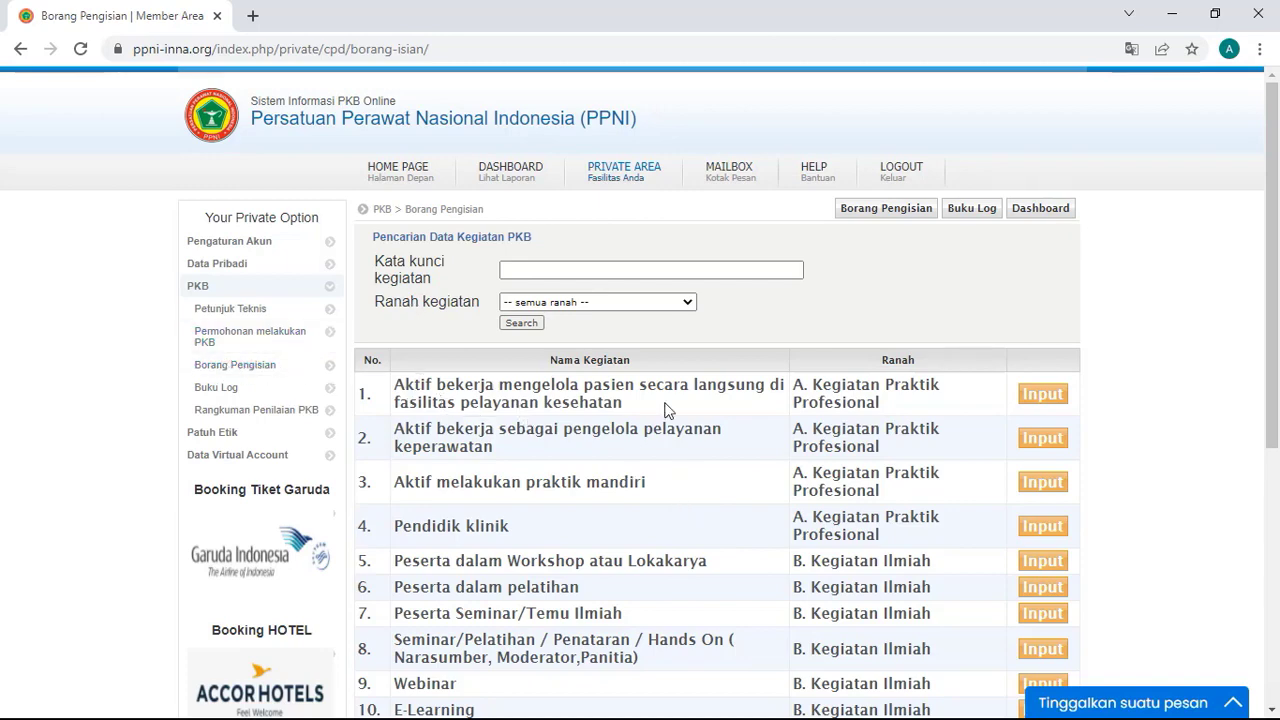
{"action": "scroll", "coordinate": [651, 455], "scroll_direction": "down", "scroll_amount": 1}
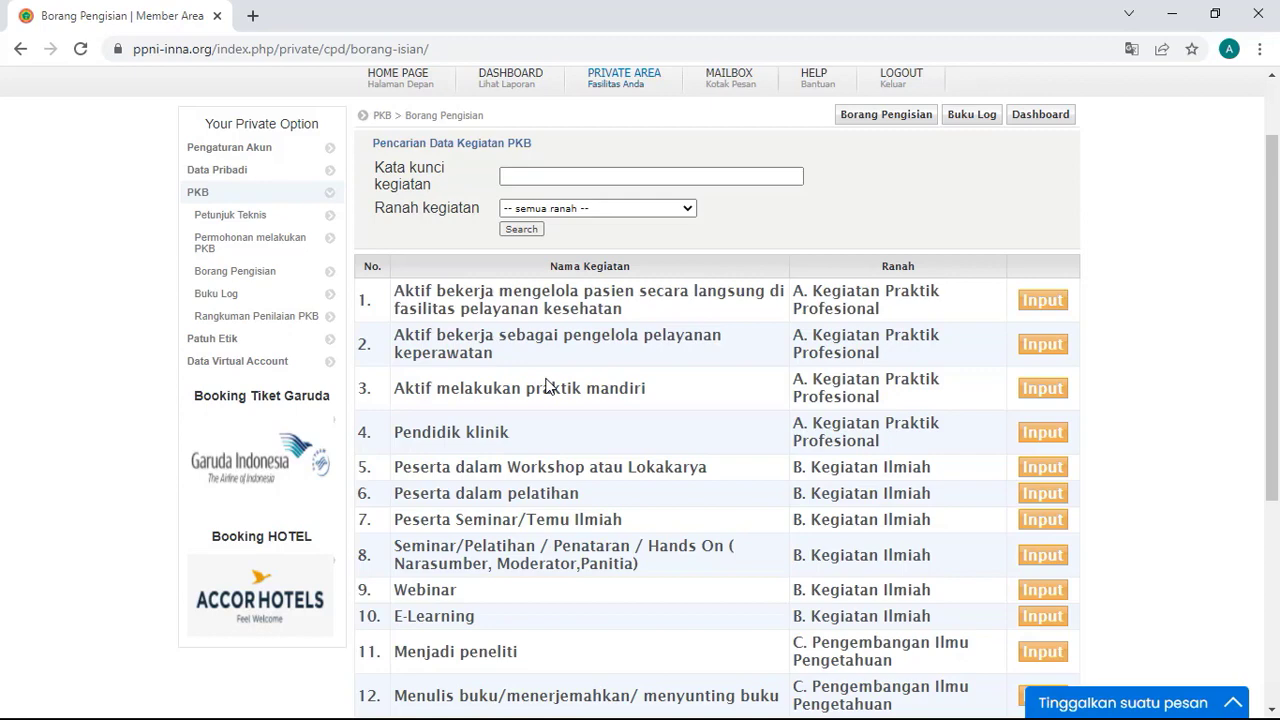
- Look over the PKB activity types and open the input form for the Webinar activity
{"action": "scroll", "coordinate": [547, 387], "scroll_direction": "down", "scroll_amount": 1}
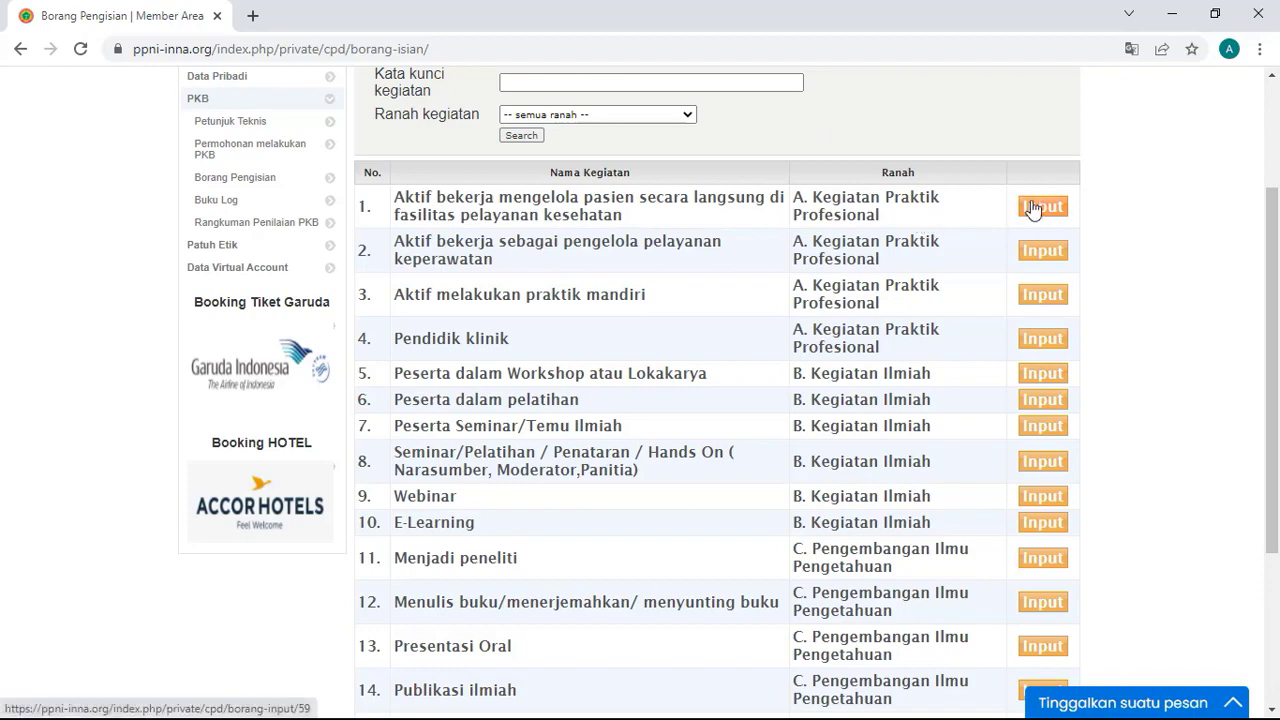
{"action": "scroll", "coordinate": [694, 325], "scroll_direction": "down", "scroll_amount": 1}
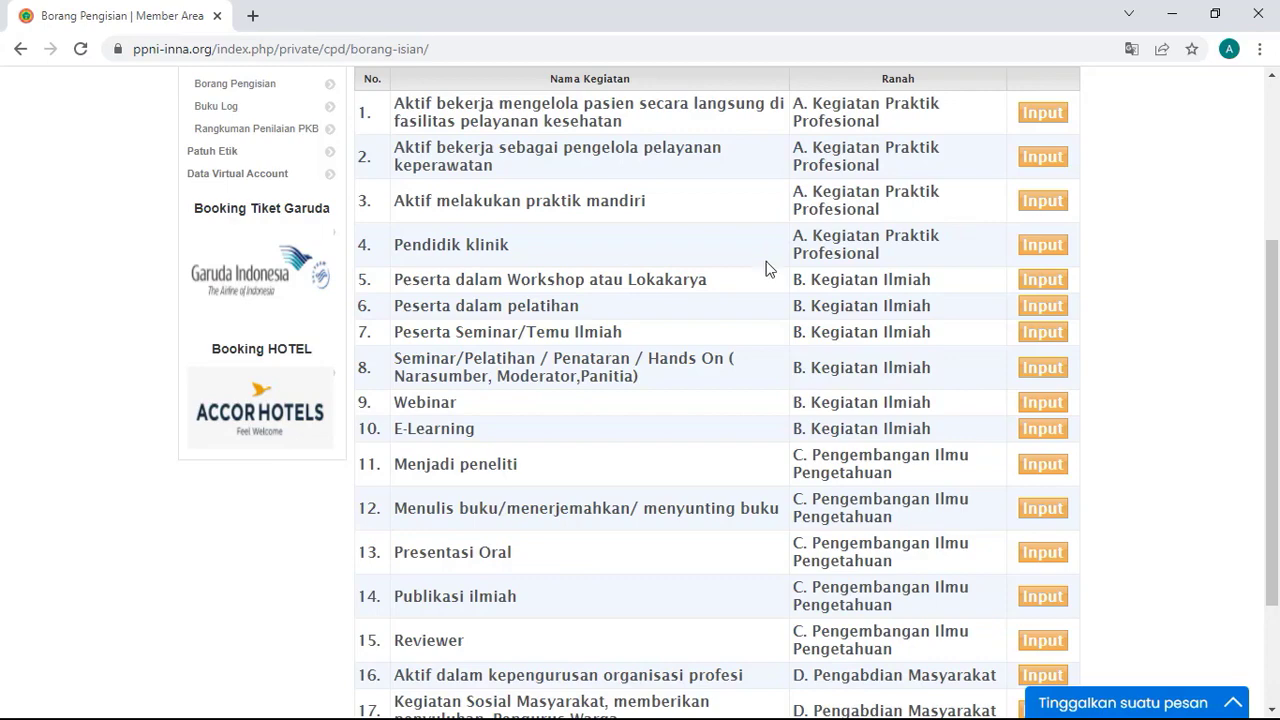
{"action": "scroll", "coordinate": [783, 255], "scroll_direction": "up", "scroll_amount": 1}
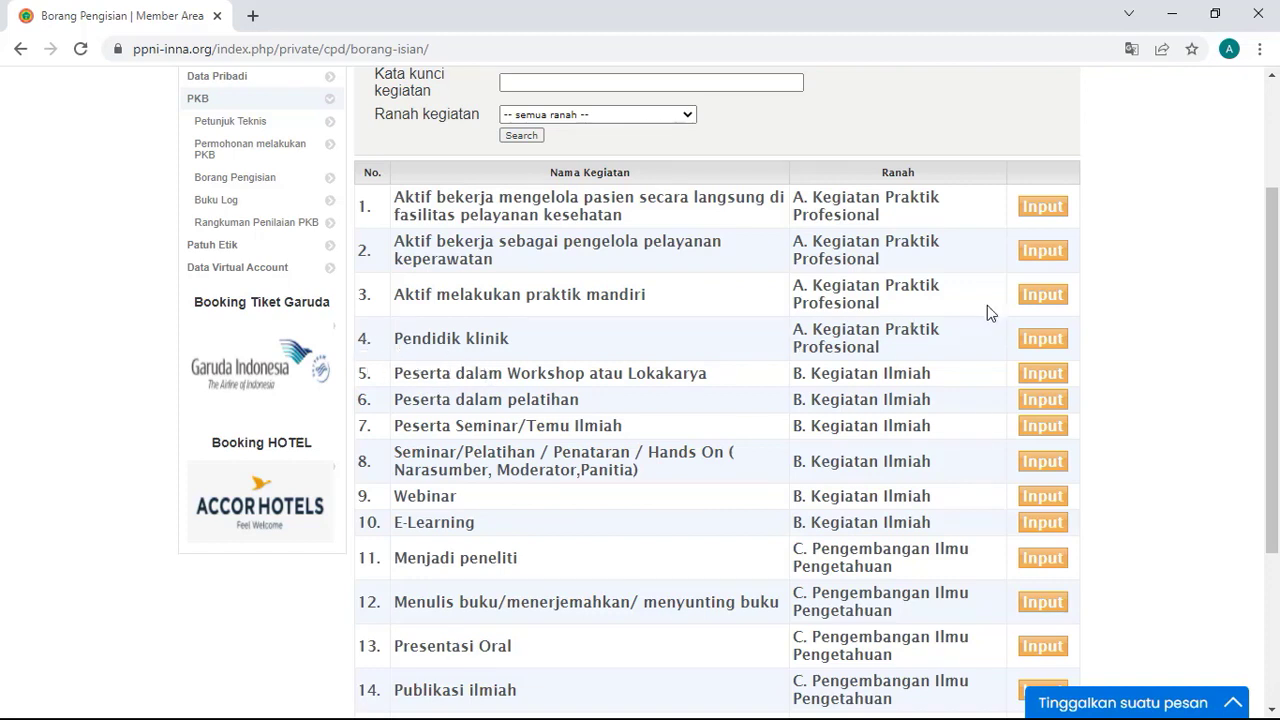
{"action": "scroll", "coordinate": [560, 408], "scroll_direction": "down", "scroll_amount": 1}
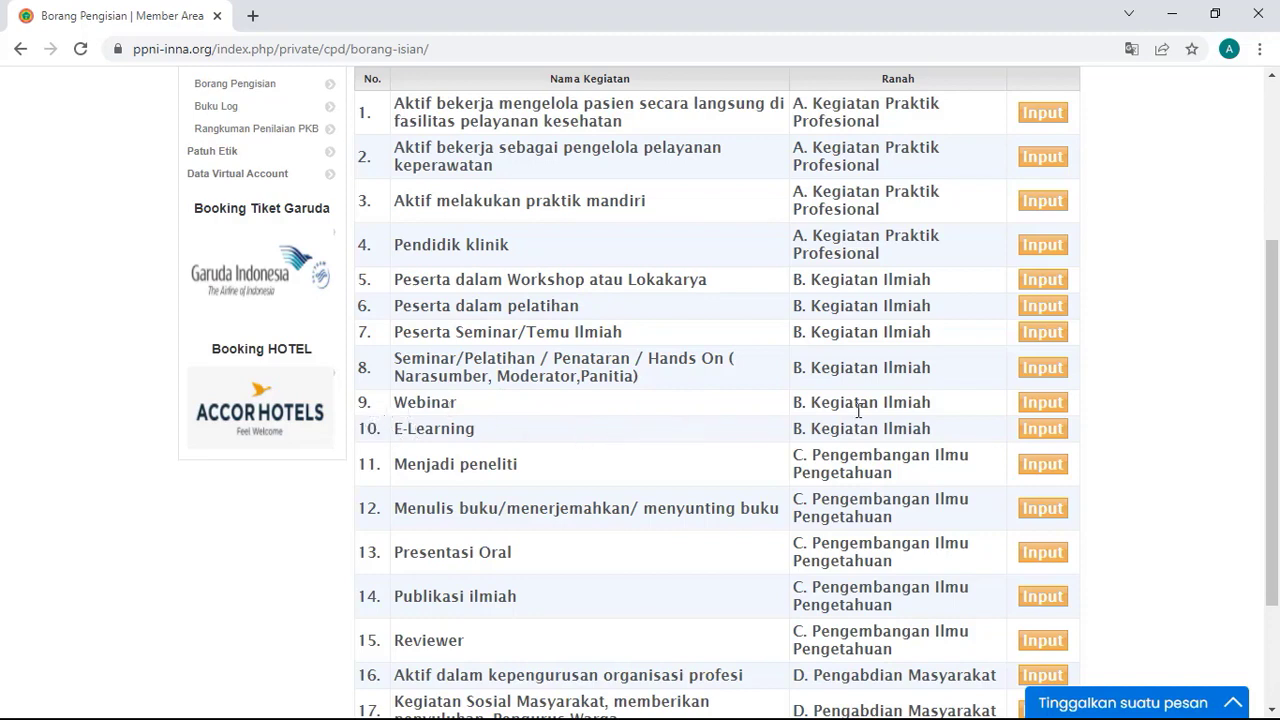
{"action": "left_click", "coordinate": [1040, 406]}
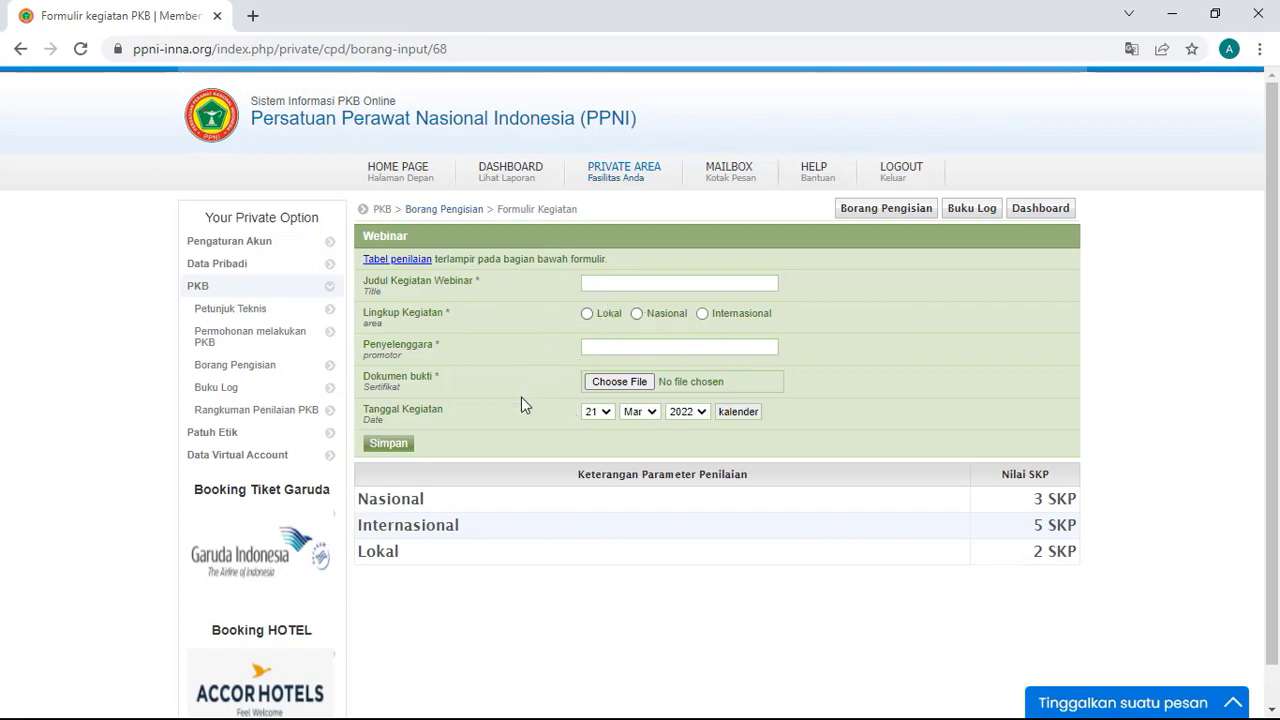
- Switch to File Explorer, look through the 2019 and 2020 certificate folders, and select the Daily Zoominar #25 image
{"action": "key", "text": "alt+Tab"}
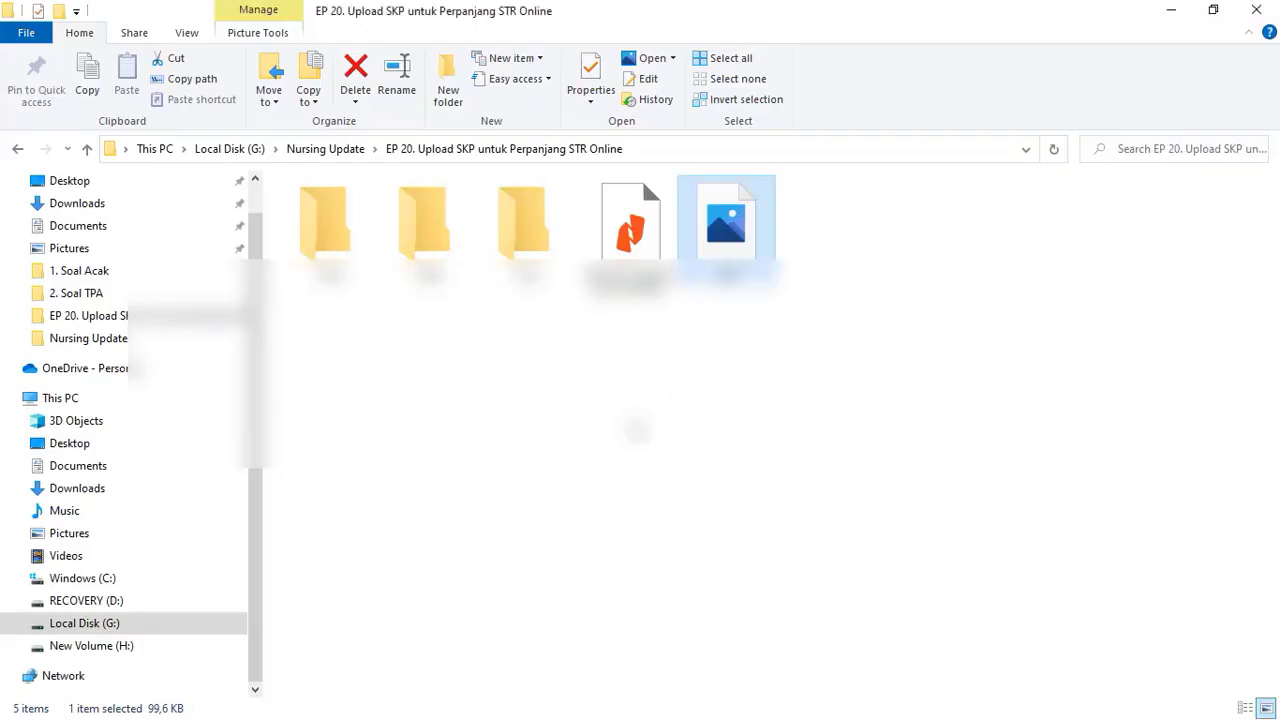
{"action": "left_click", "coordinate": [323, 247]}
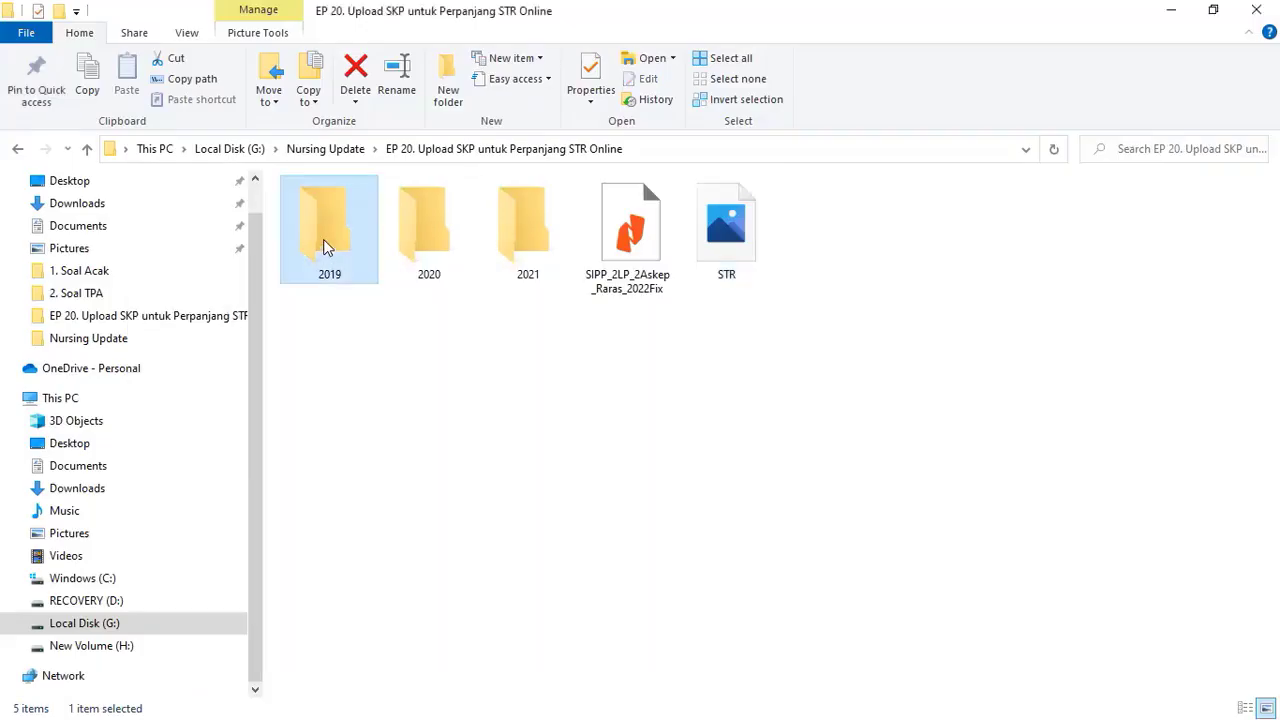
{"action": "double_click", "coordinate": [323, 247]}
{"action": "left_click", "coordinate": [87, 148]}
{"action": "double_click", "coordinate": [338, 236]}
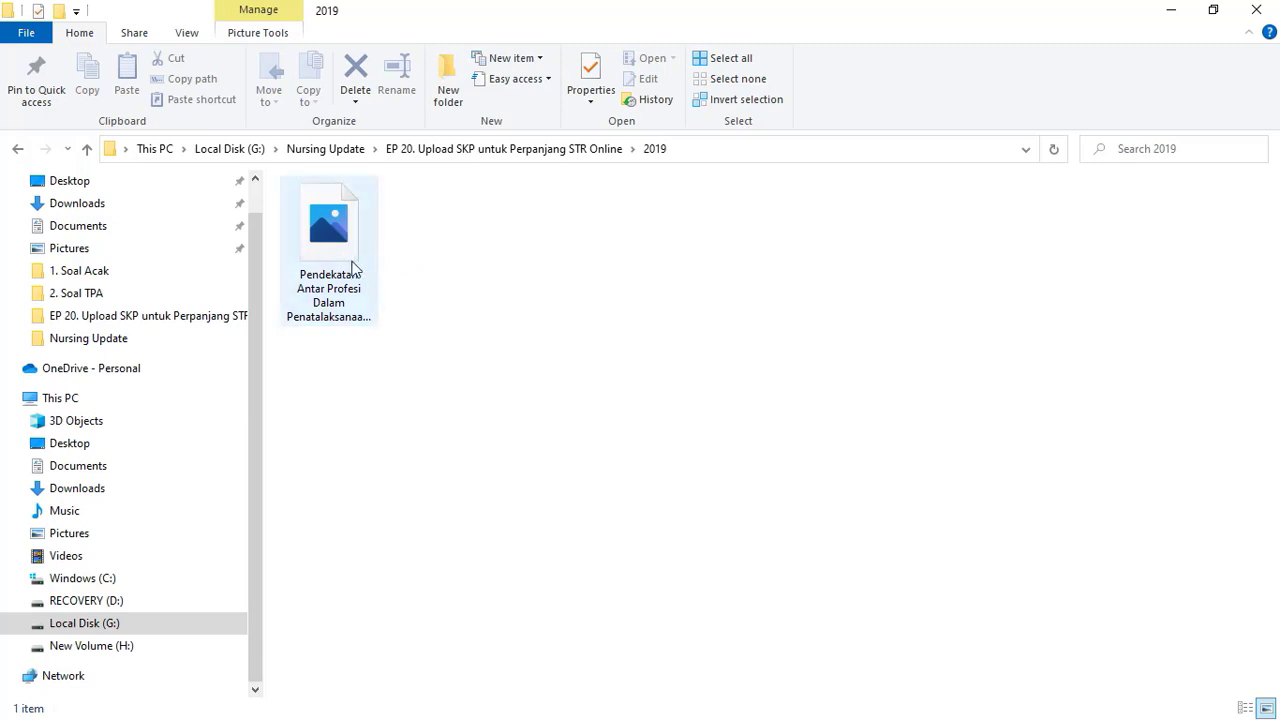
{"action": "left_click", "coordinate": [87, 152]}
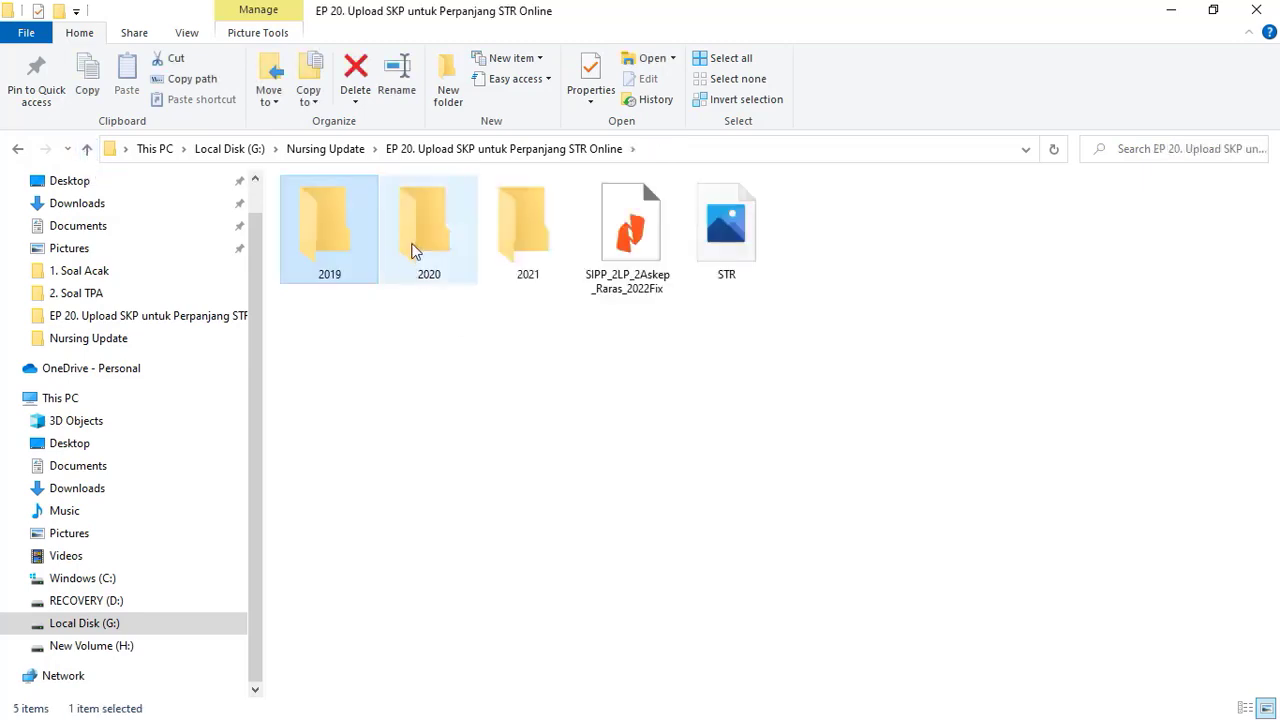
{"action": "double_click", "coordinate": [424, 246]}
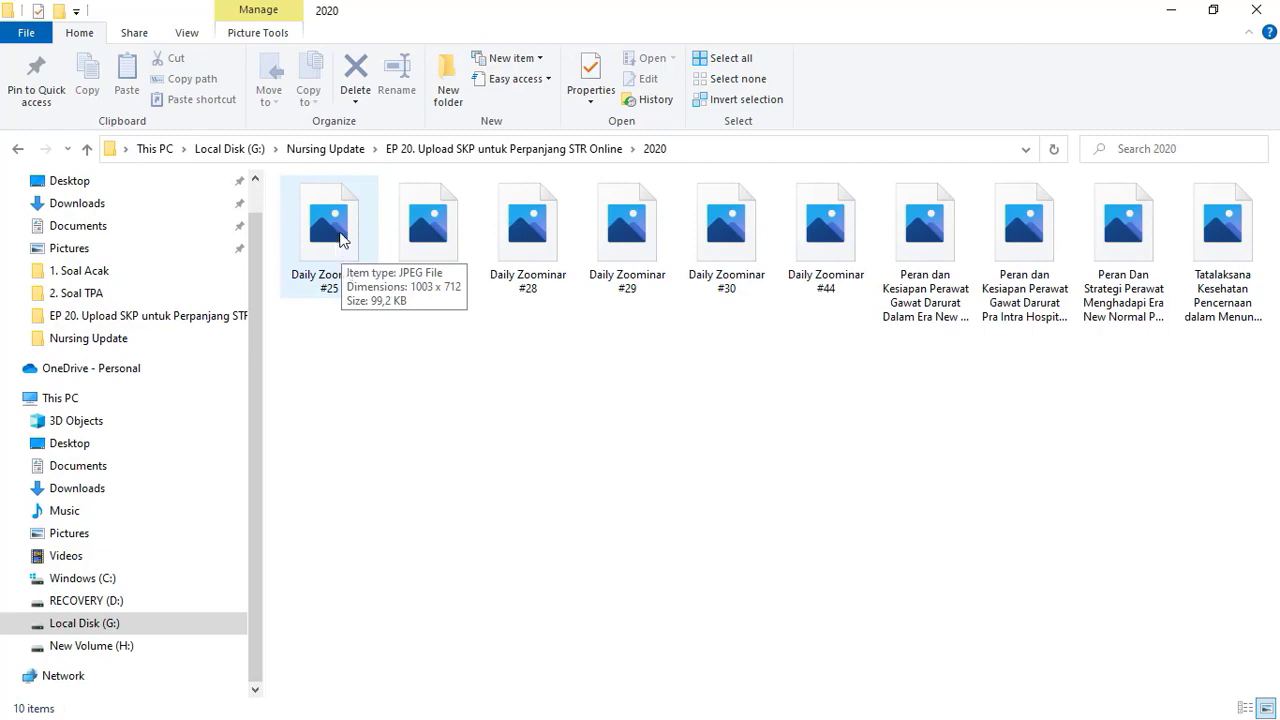
{"action": "left_click", "coordinate": [340, 238]}
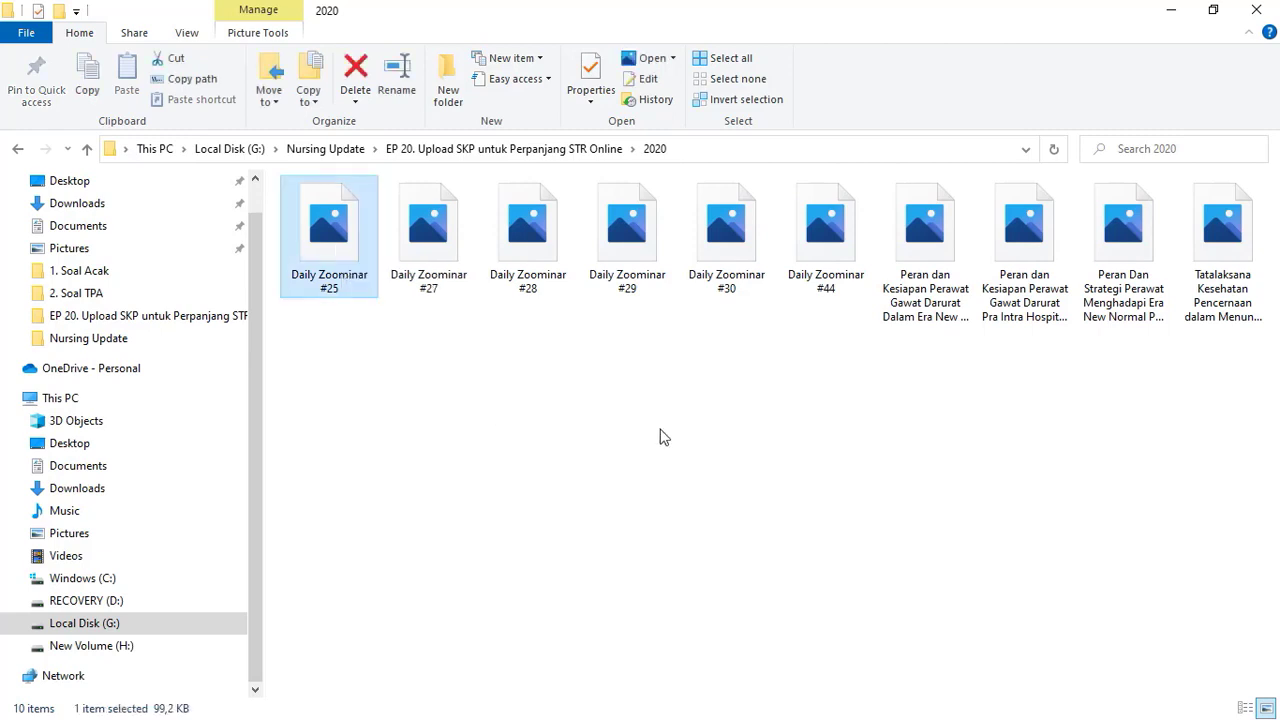
- Back in the browser's webinar form, enter the title Daily Zoominar #25, the scope Nasional and the organizer DPP PPNI
{"action": "key", "text": "alt+Tab"}
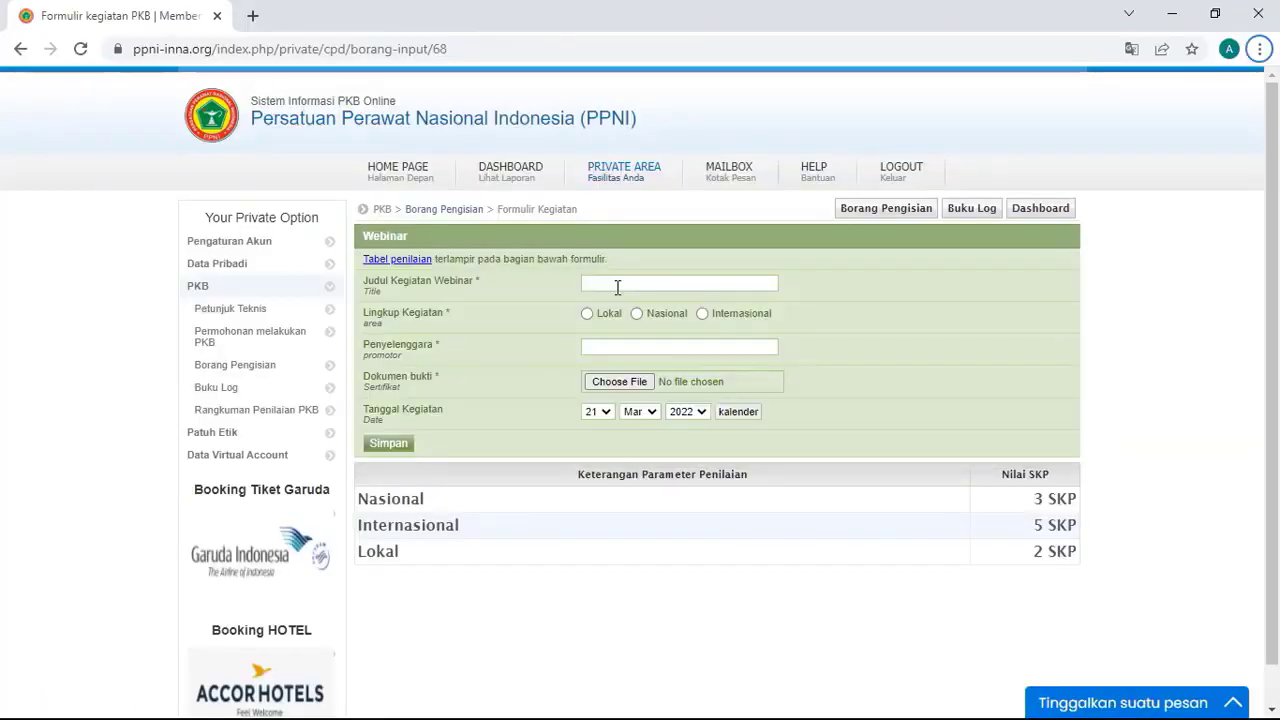
{"action": "left_click", "coordinate": [618, 284]}
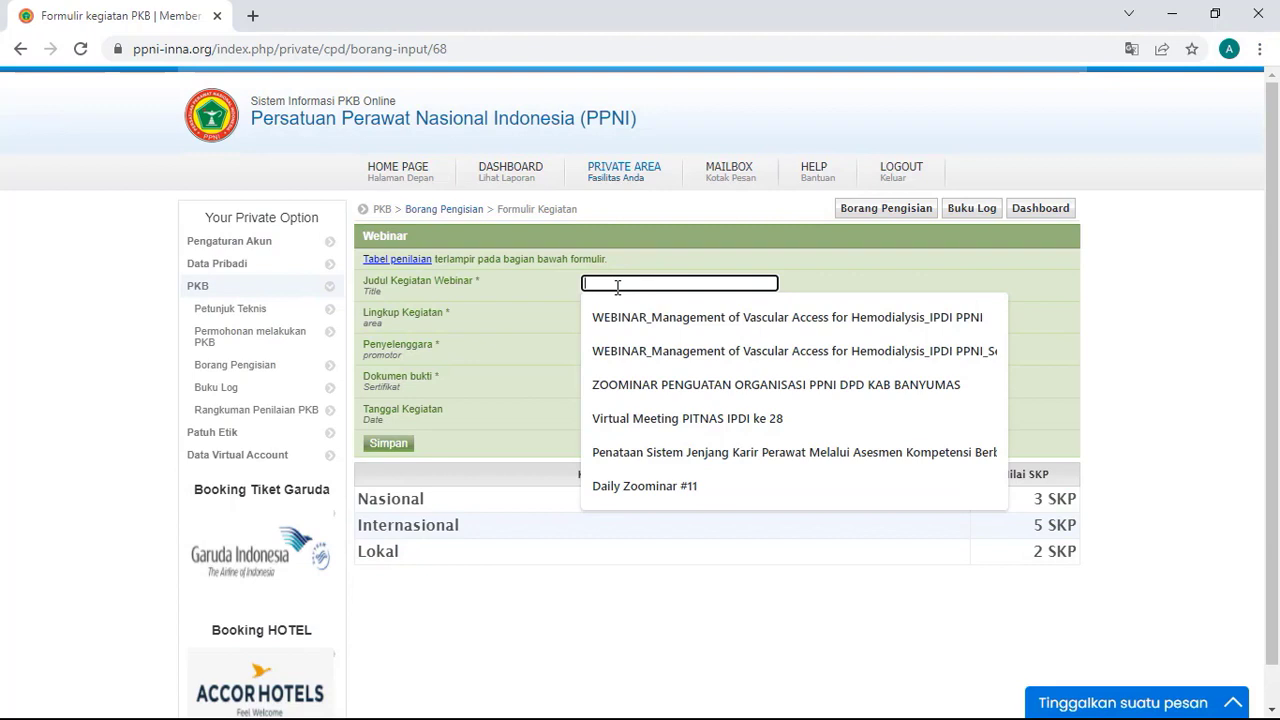
{"action": "type", "text": "dA"}
{"action": "key", "text": "BackSpace"}
{"action": "key", "text": "BackSpace"}
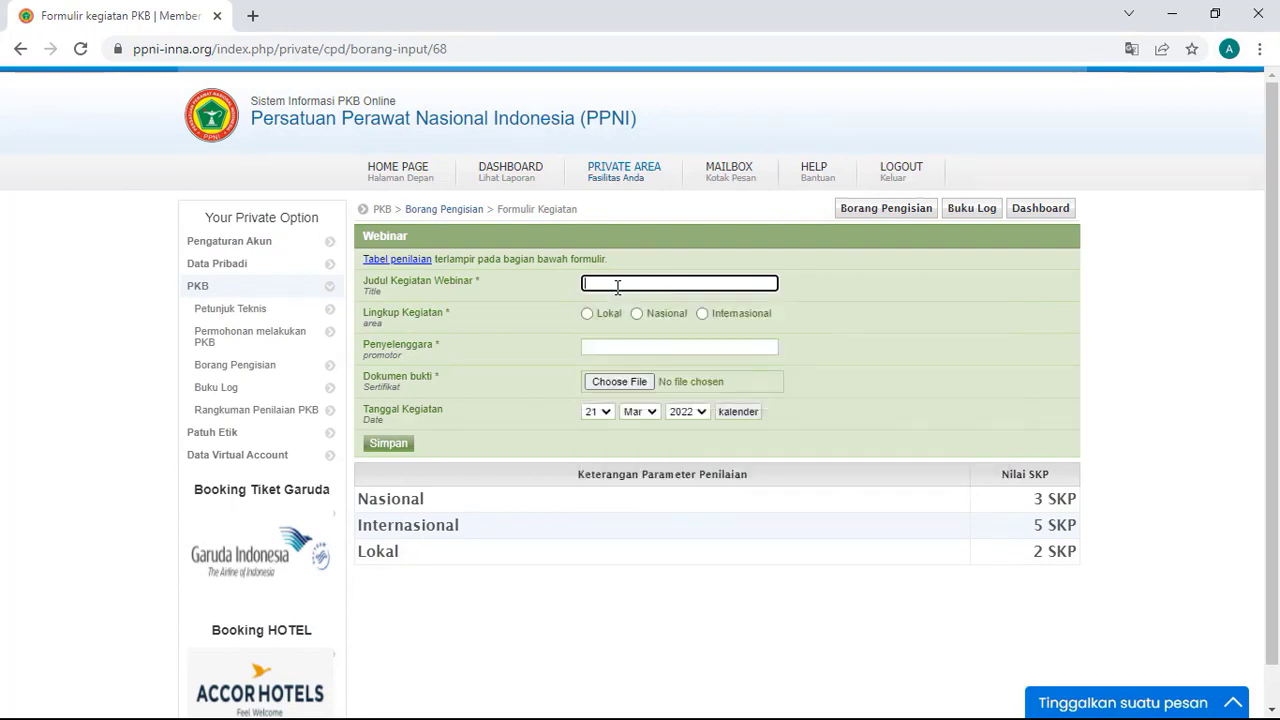
{"action": "type", "text": "Daily Zoominar #25"}
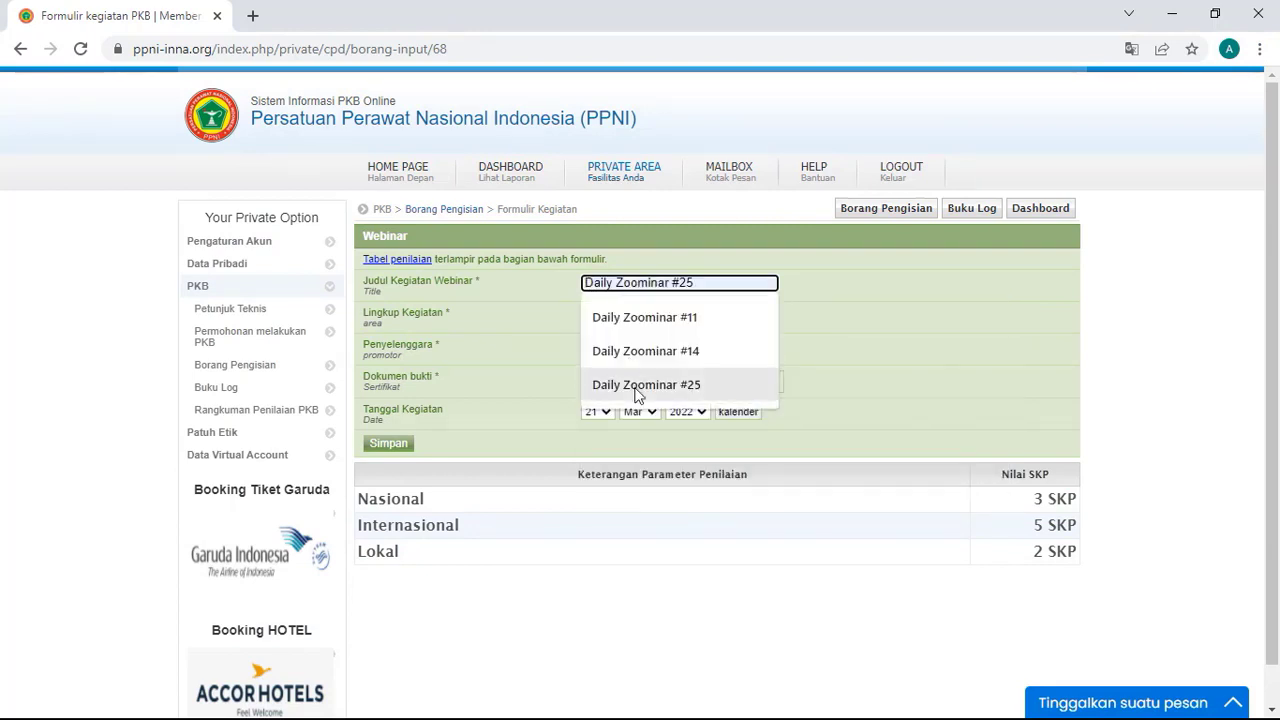
{"action": "left_click", "coordinate": [636, 386]}
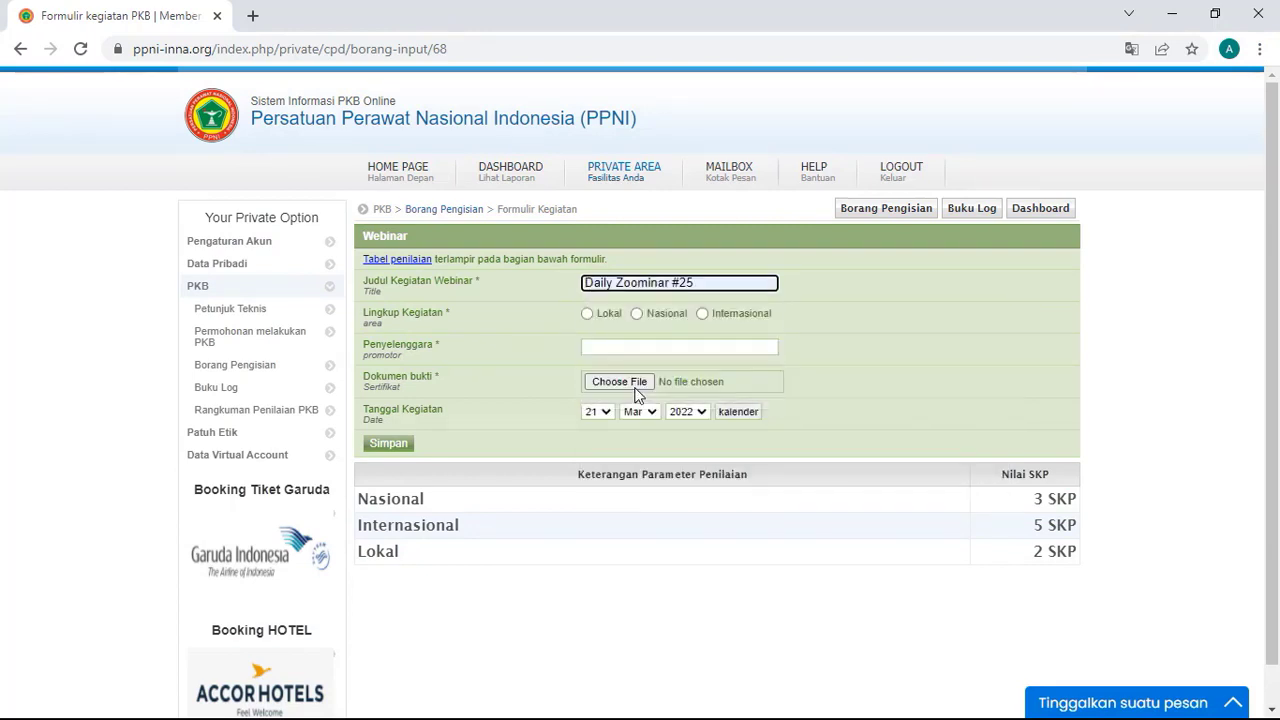
{"action": "left_click", "coordinate": [638, 315]}
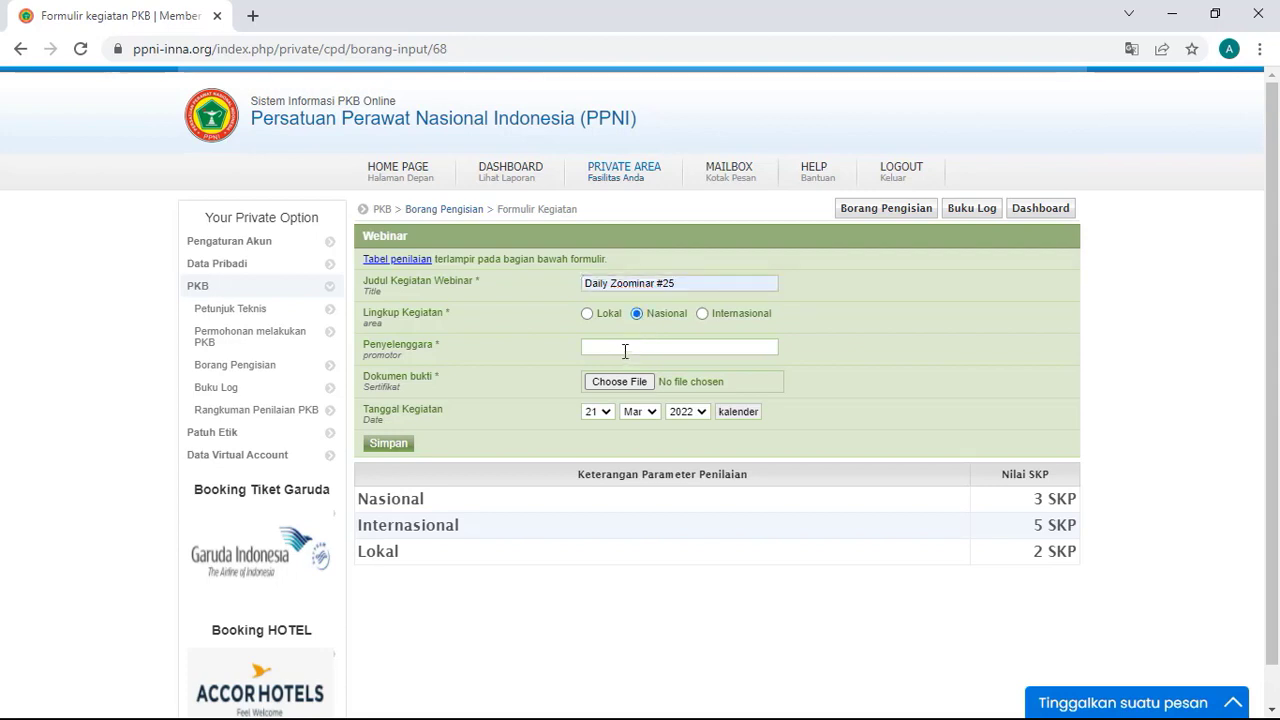
{"action": "left_click", "coordinate": [616, 348]}
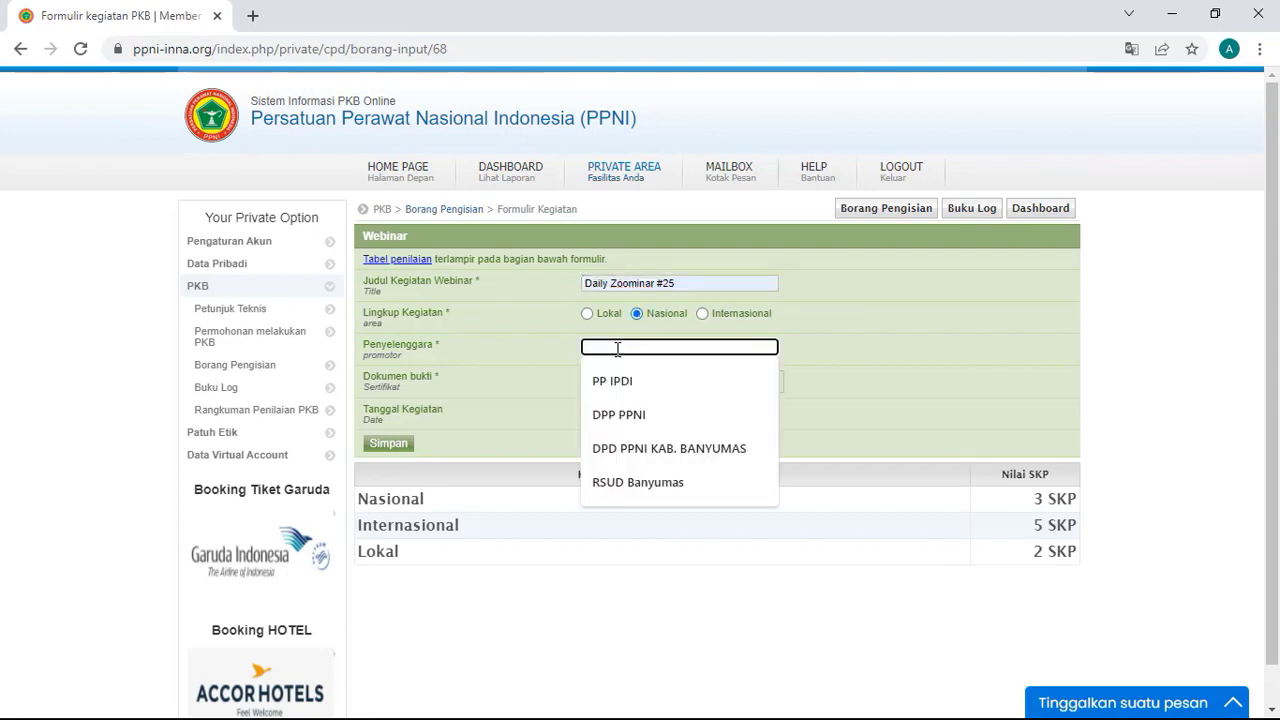
{"action": "left_click", "coordinate": [620, 414]}
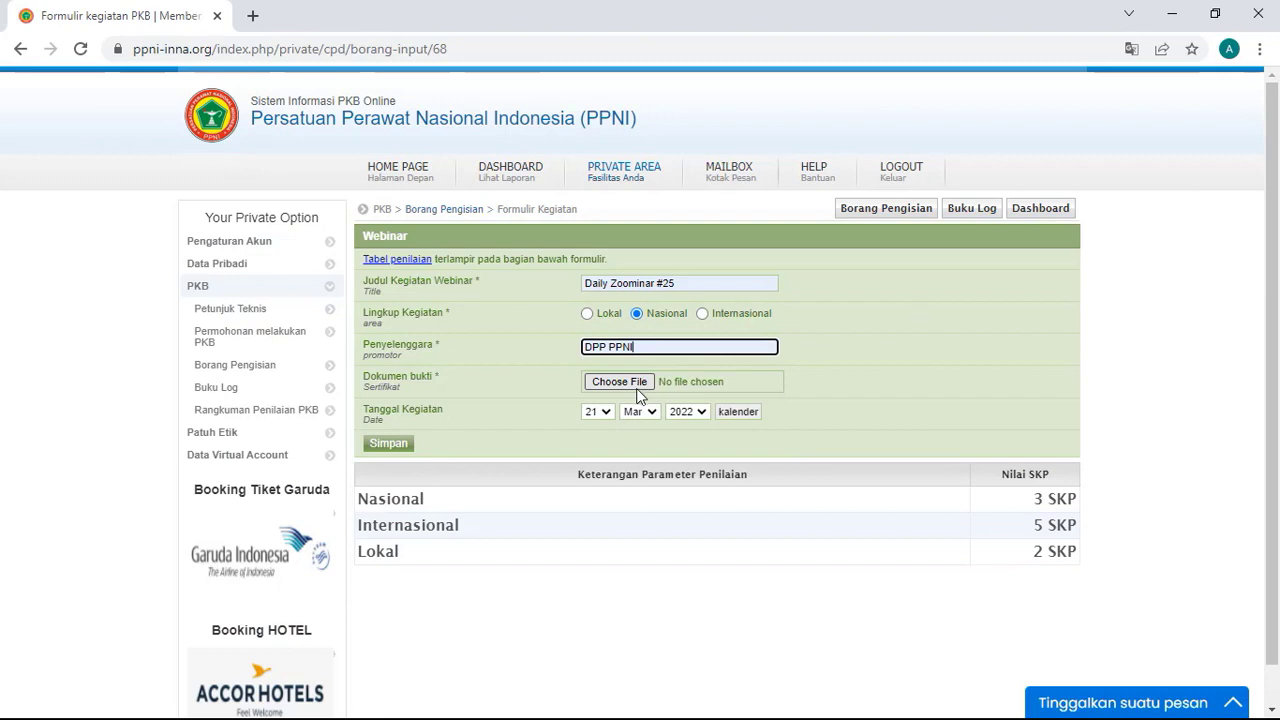
- Attach Daily Zoominar #25.jpeg from the 2020 folder as the webinar's supporting certificate
{"action": "left_click", "coordinate": [639, 385]}
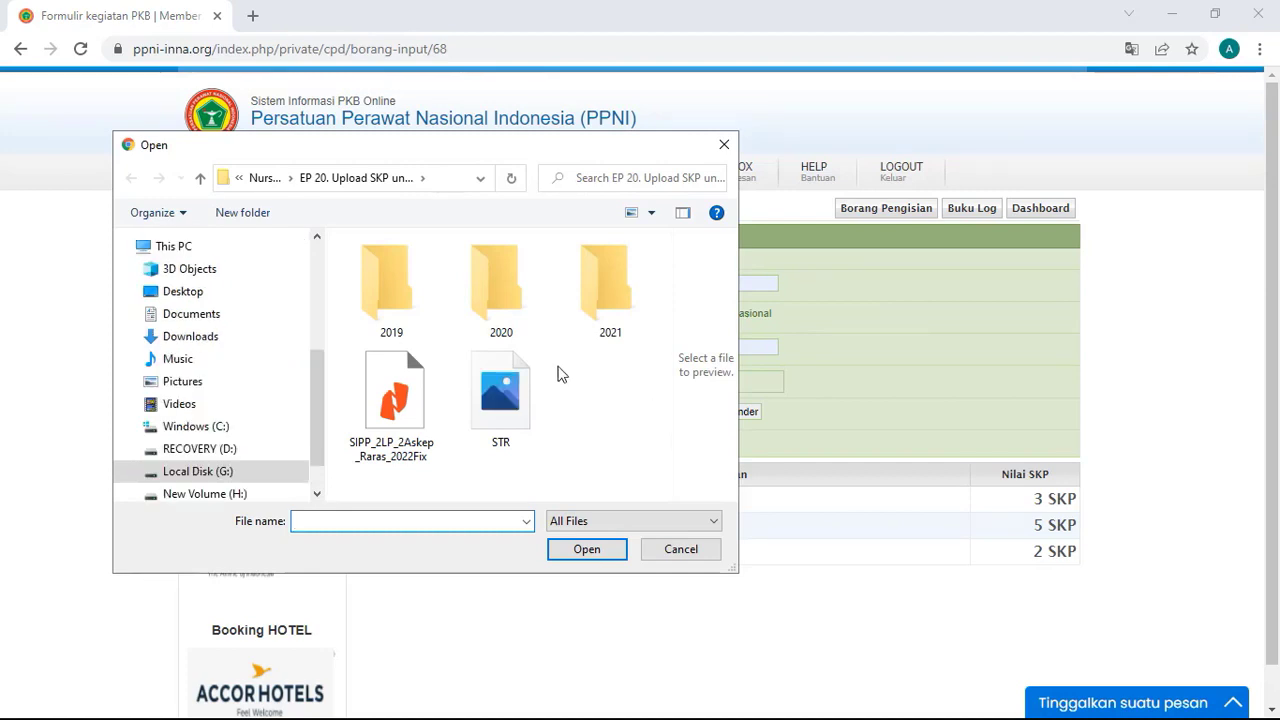
{"action": "left_click", "coordinate": [531, 320]}
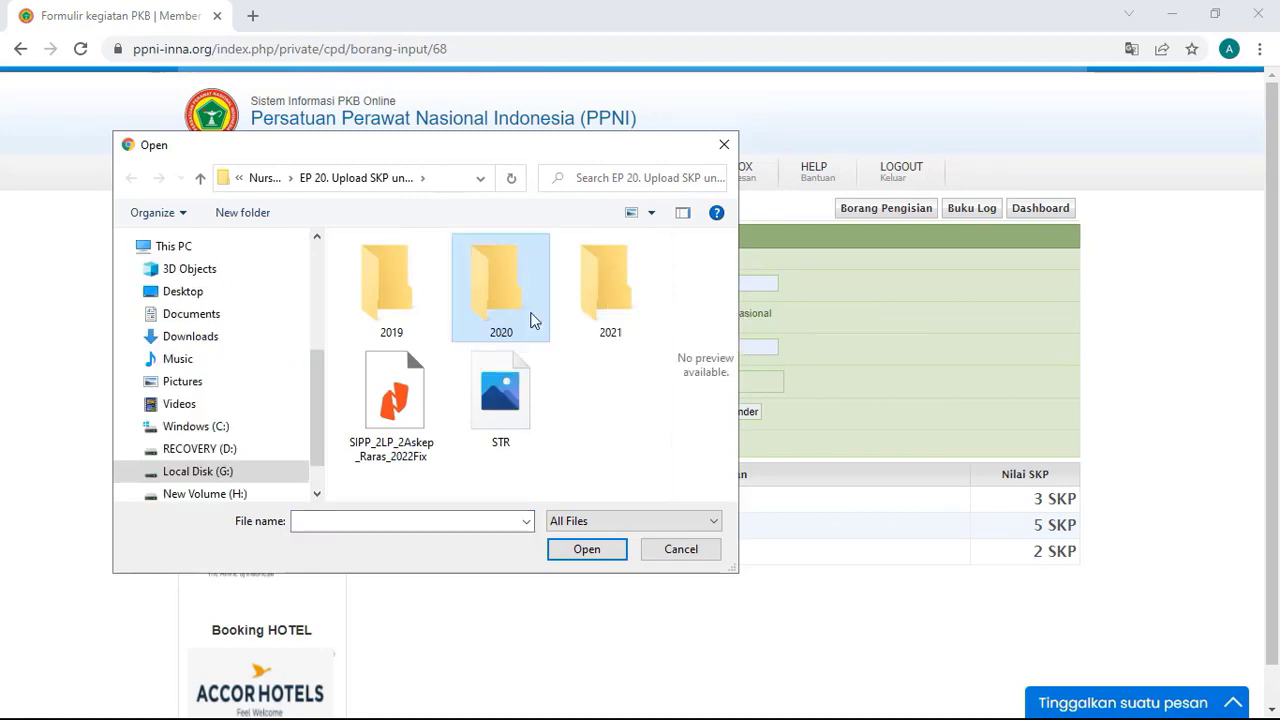
{"action": "double_click", "coordinate": [531, 320]}
{"action": "left_click", "coordinate": [391, 300]}
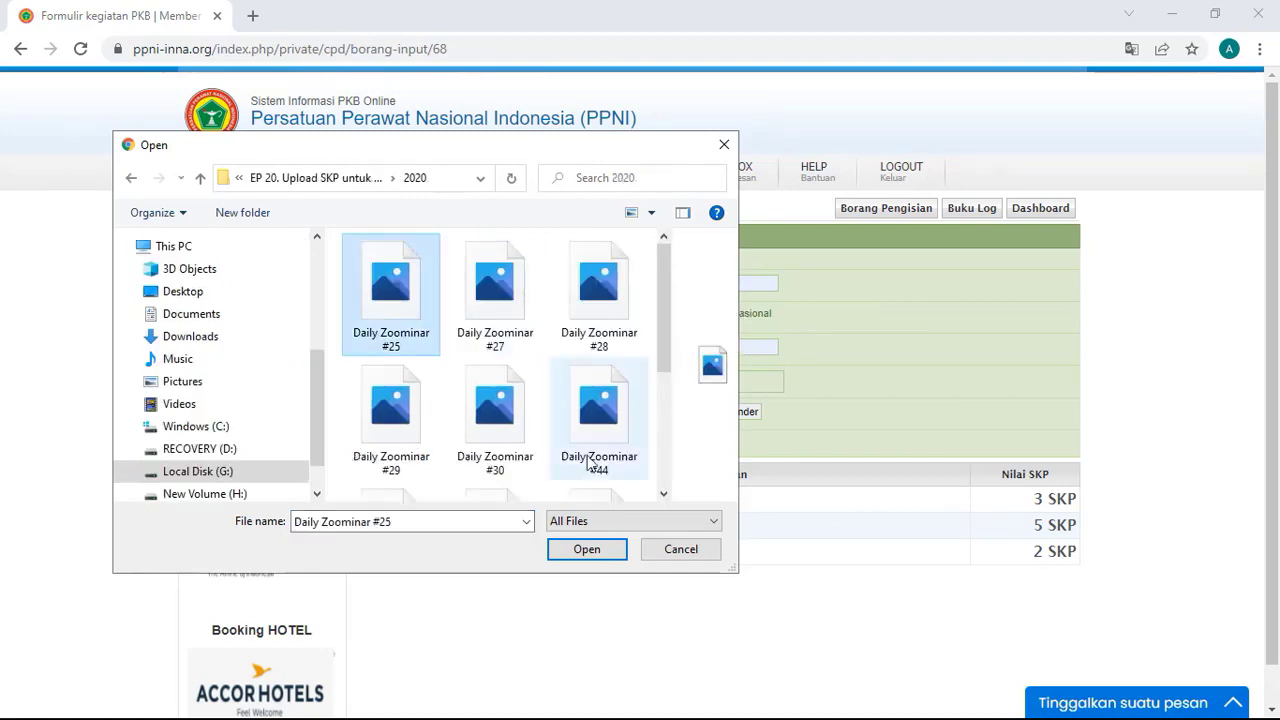
{"action": "left_click", "coordinate": [598, 557]}
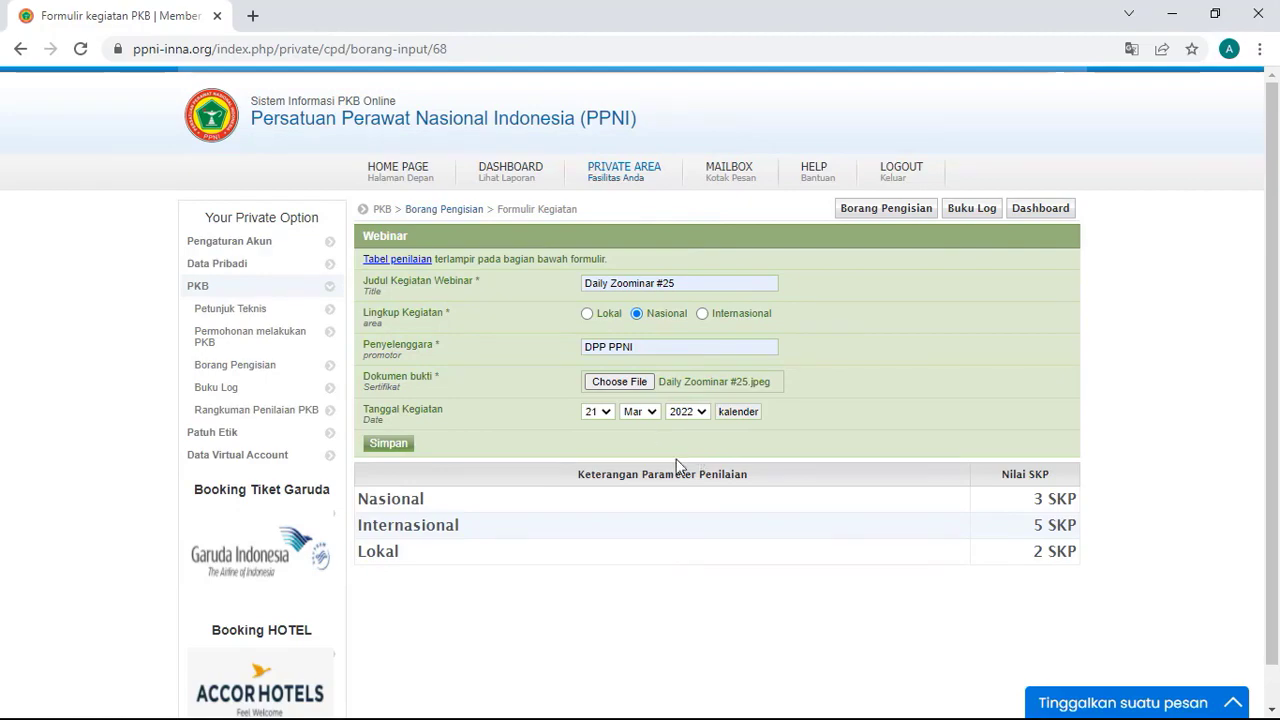
- View the Daily Zoominar #25 certificate image from File Explorer to check the event date, and return to the browser form
{"action": "key", "text": "alt+Tab"}
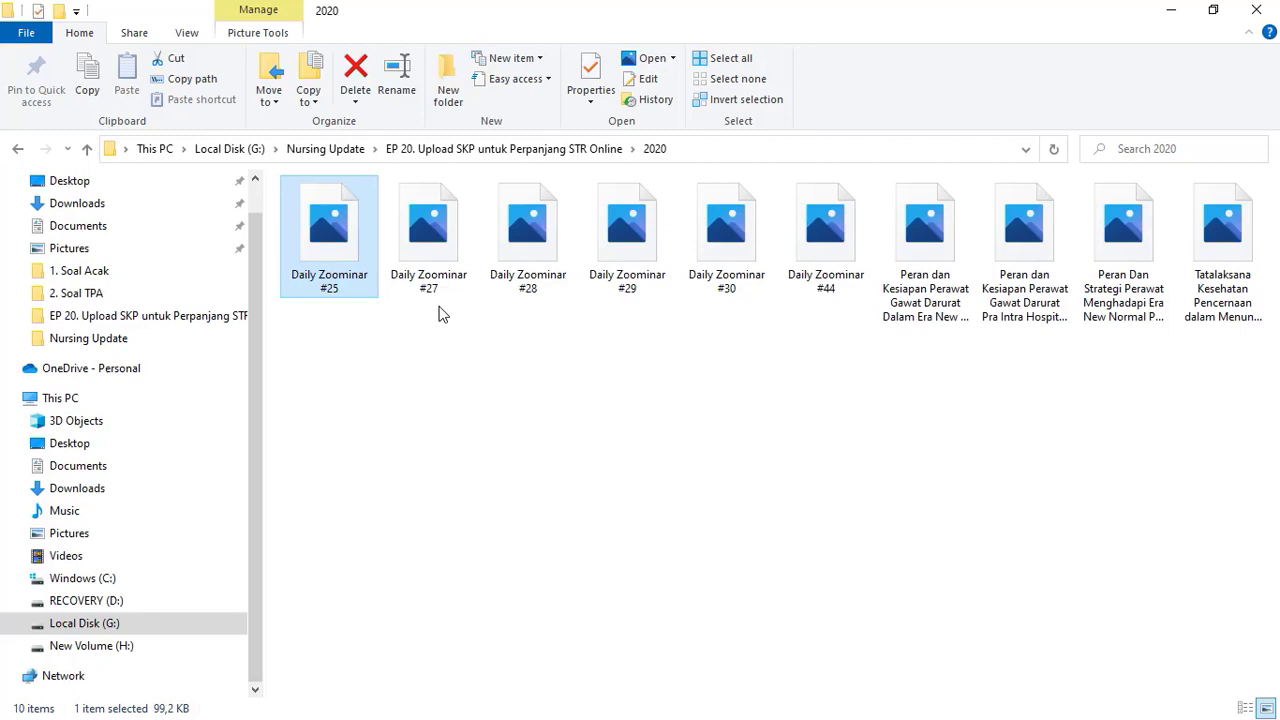
{"action": "key", "text": "Return"}
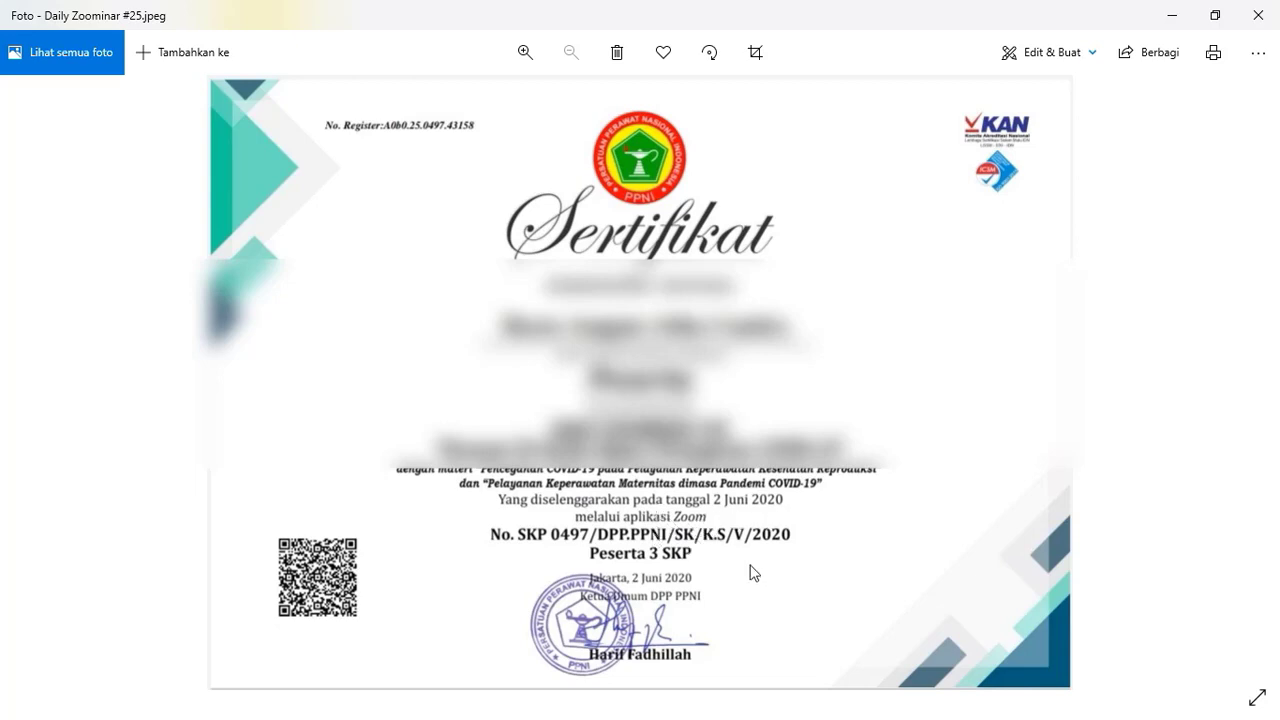
{"action": "key", "text": "alt+Tab"}
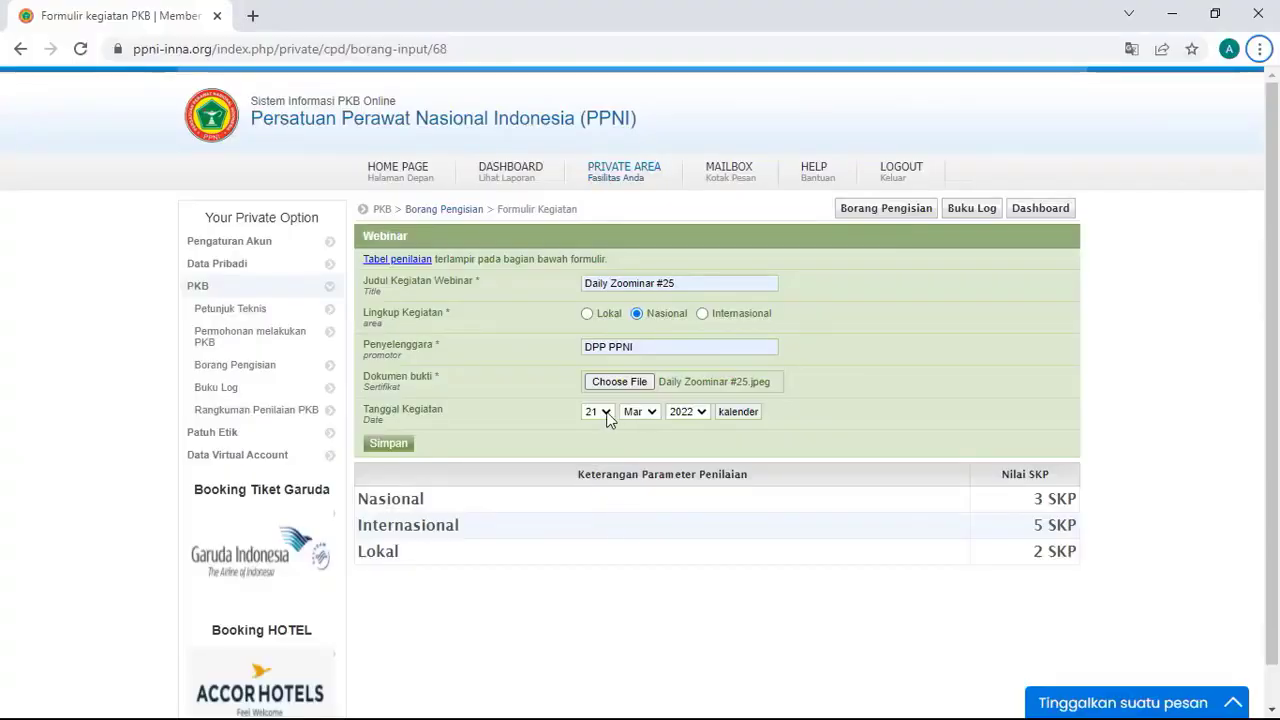
- Set the webinar's activity date to 02 Jun 2020 and save the entry
{"action": "left_click", "coordinate": [598, 411]}
{"action": "left_click", "coordinate": [592, 427]}
{"action": "left_click", "coordinate": [650, 418]}
{"action": "left_click", "coordinate": [640, 496]}
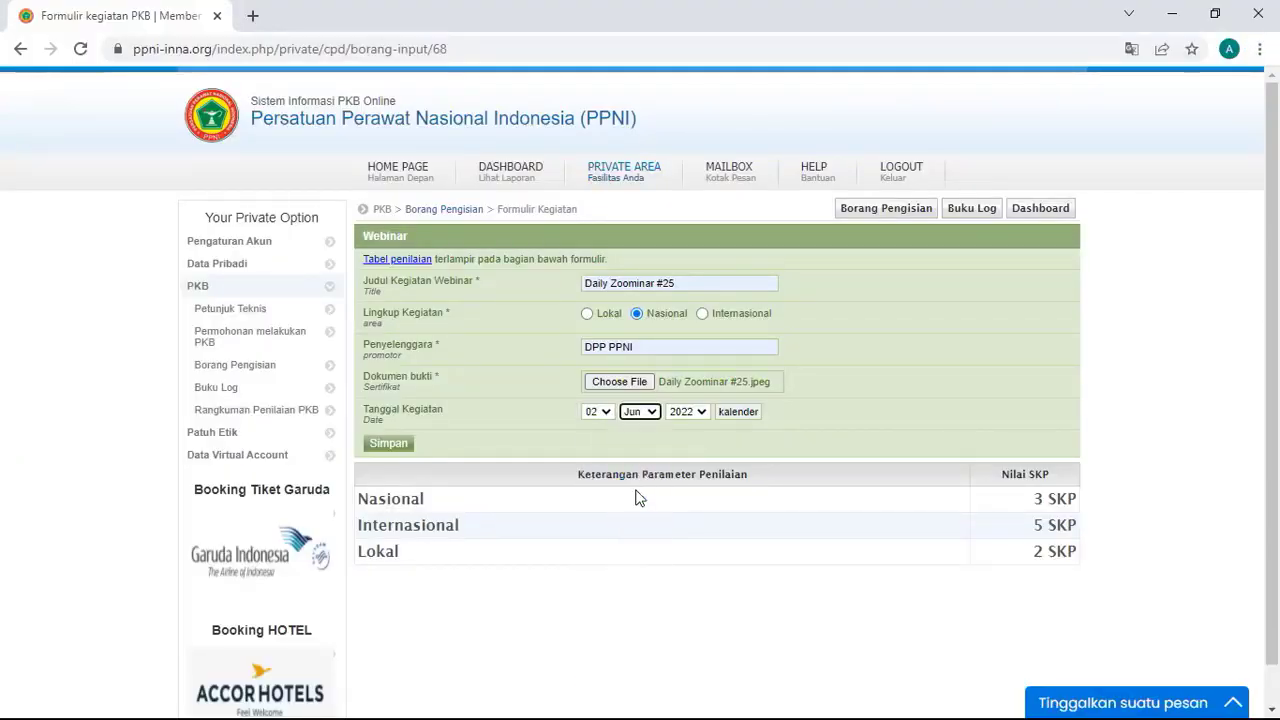
{"action": "left_click", "coordinate": [695, 412]}
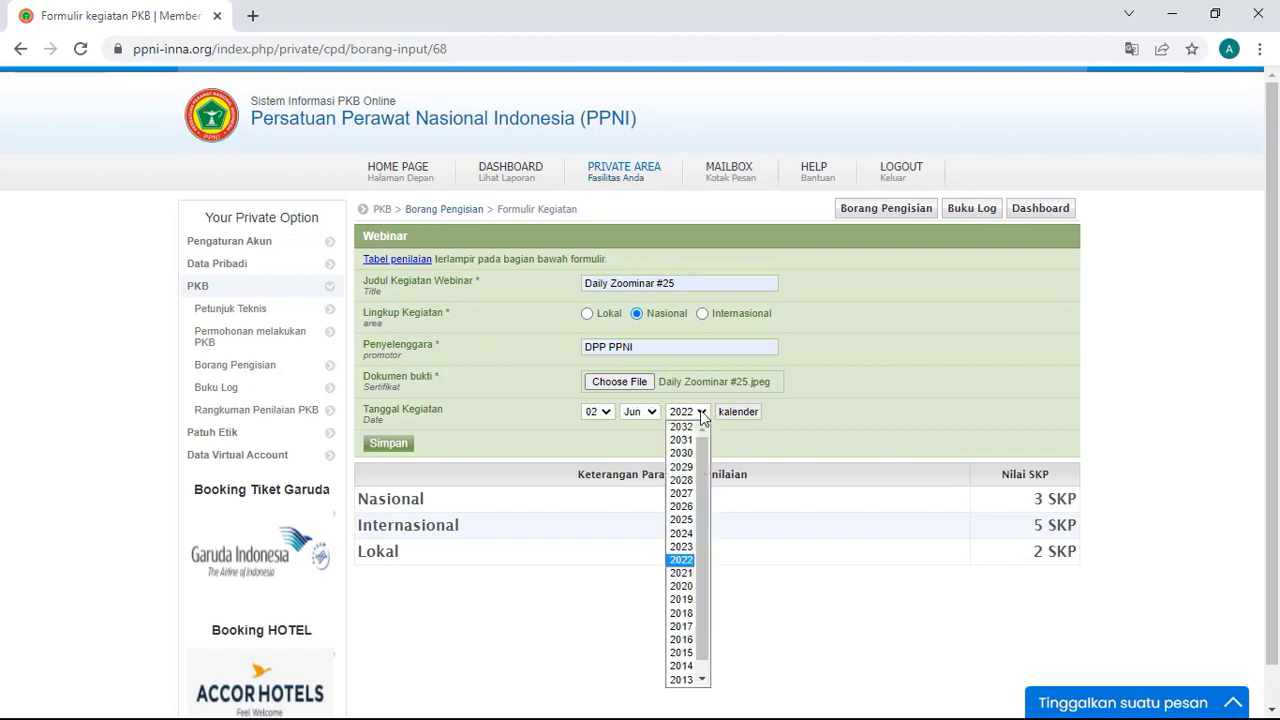
{"action": "left_click", "coordinate": [684, 586]}
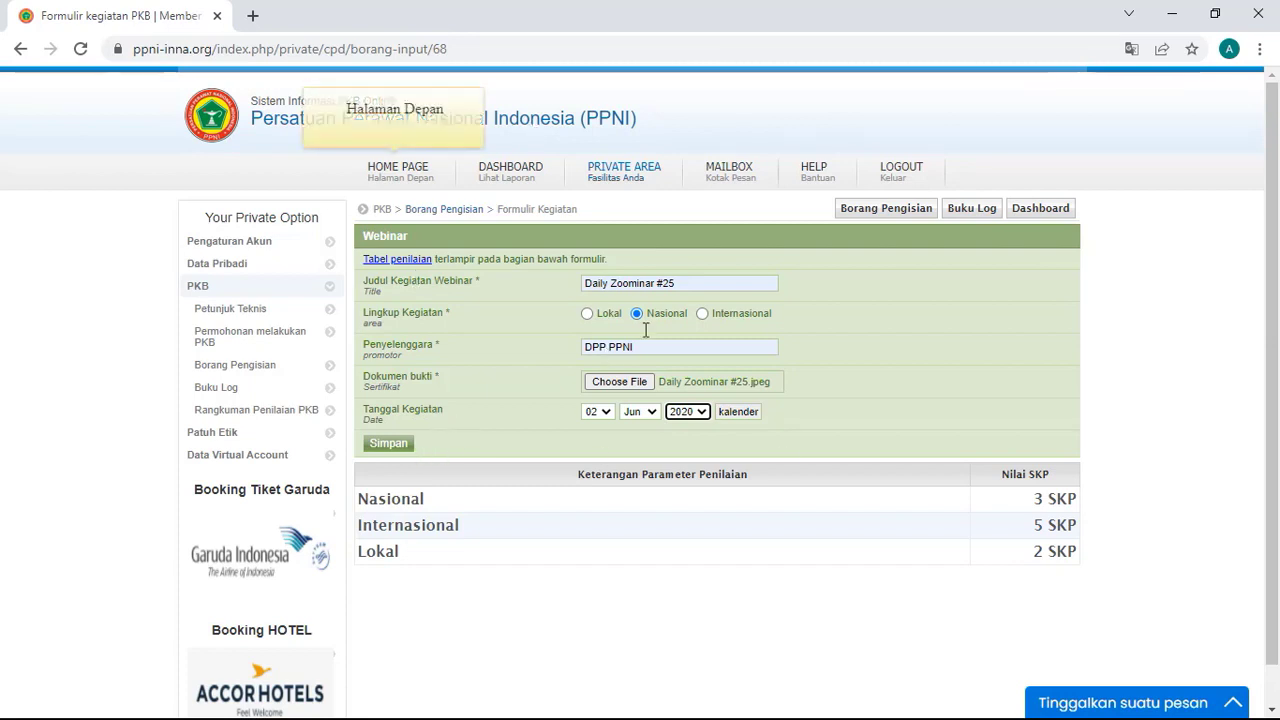
{"action": "left_click", "coordinate": [400, 447]}
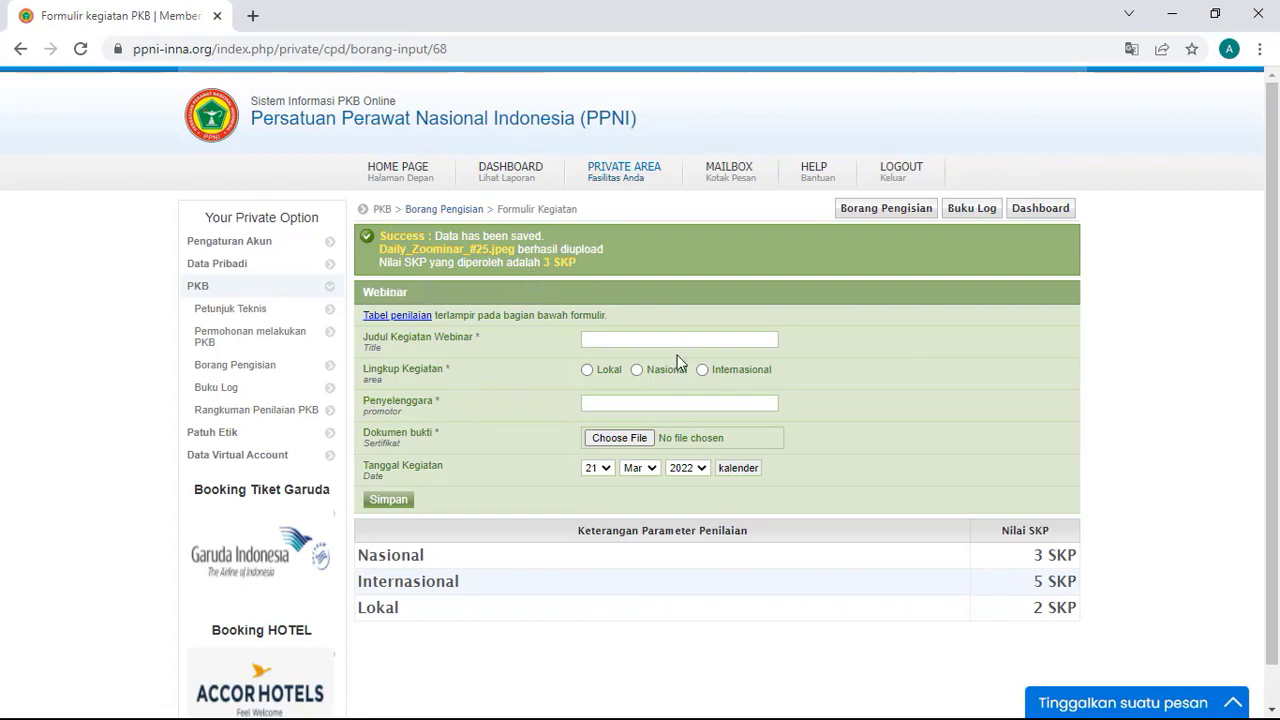
- Return to the Borang Pengisian activity list and open the input form for Peserta Seminar/Temu Ilmiah
{"action": "scroll", "coordinate": [720, 470], "scroll_direction": "down", "scroll_amount": 1}
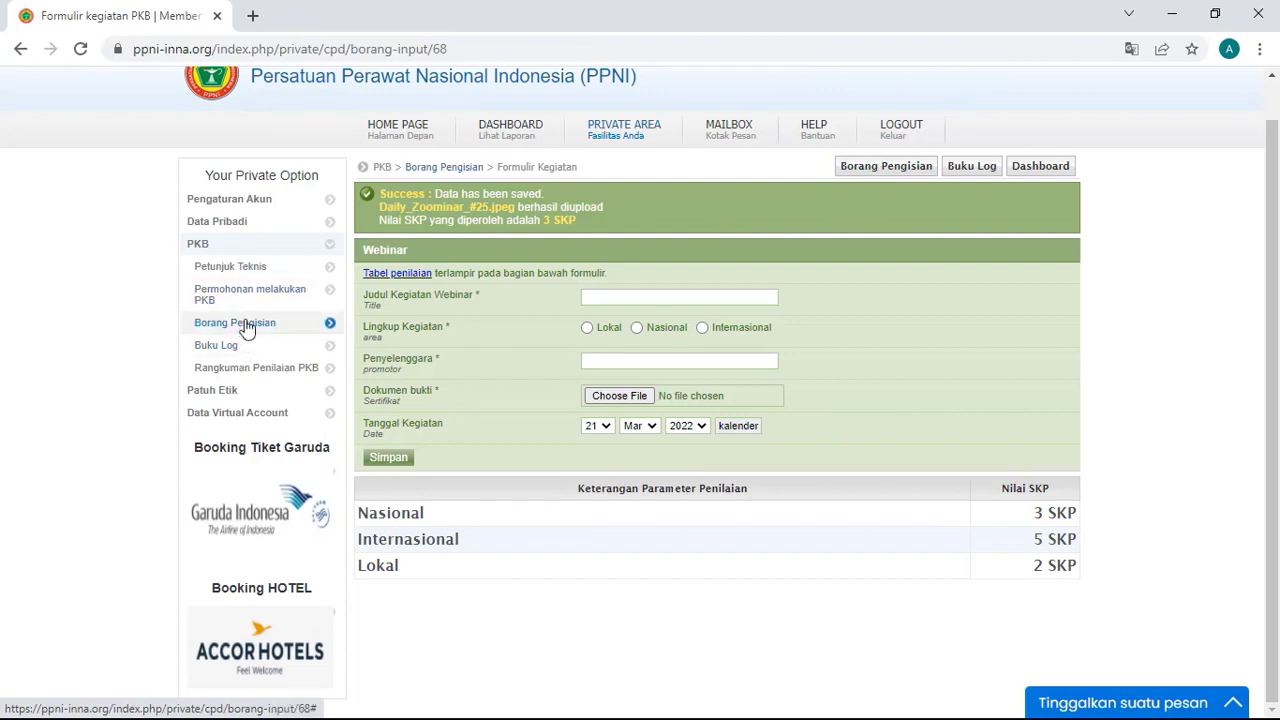
{"action": "left_click", "coordinate": [884, 168]}
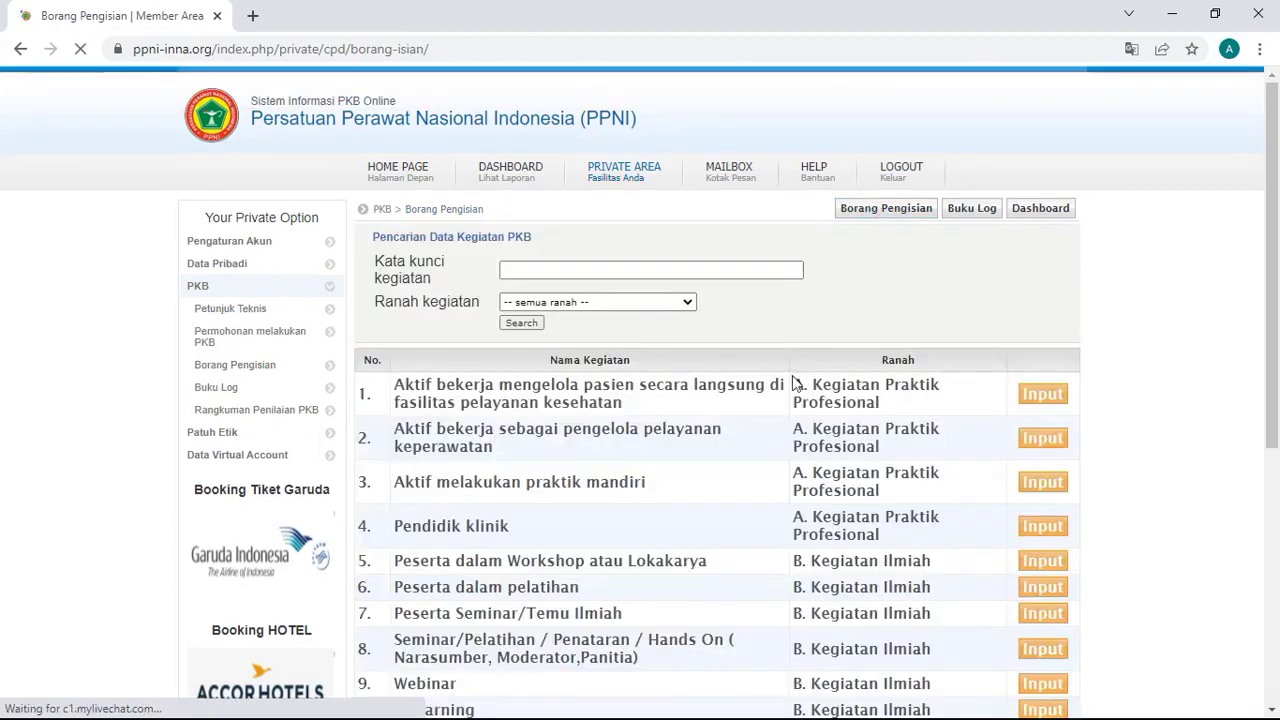
{"action": "scroll", "coordinate": [628, 452], "scroll_direction": "down", "scroll_amount": 1}
{"action": "scroll", "coordinate": [628, 452], "scroll_direction": "down", "scroll_amount": 2}
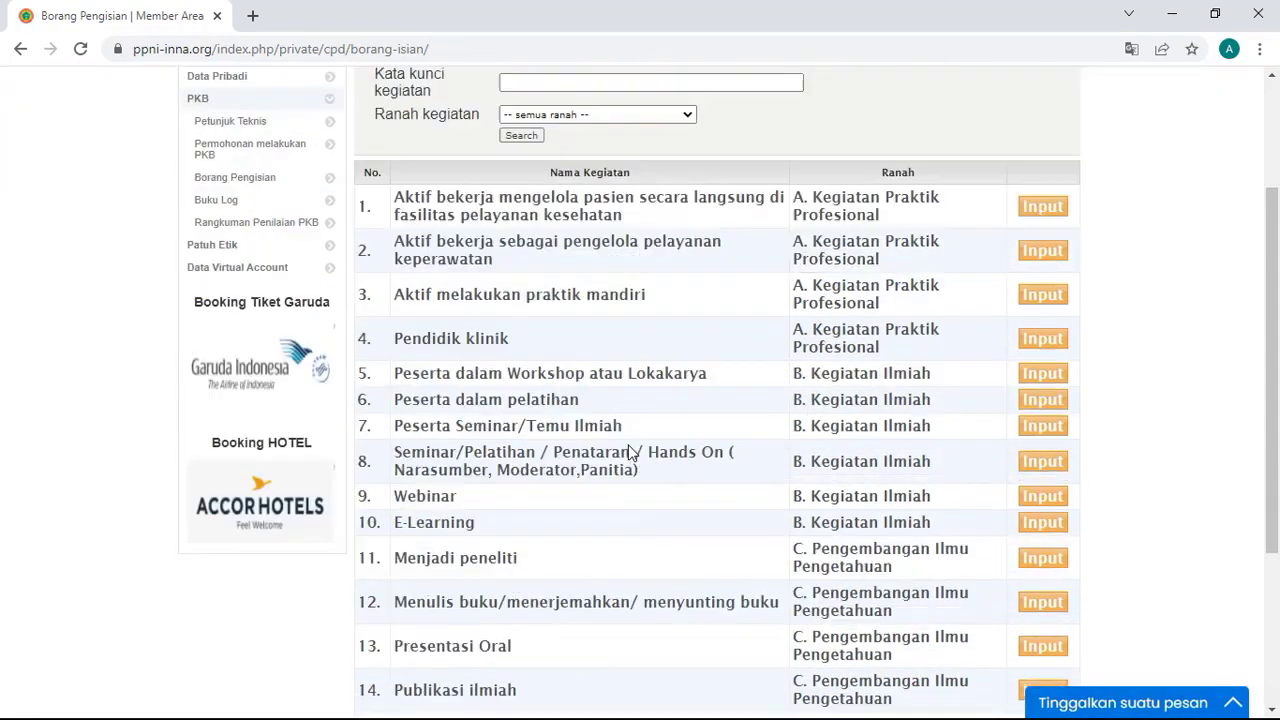
{"action": "scroll", "coordinate": [630, 444], "scroll_direction": "down", "scroll_amount": 2}
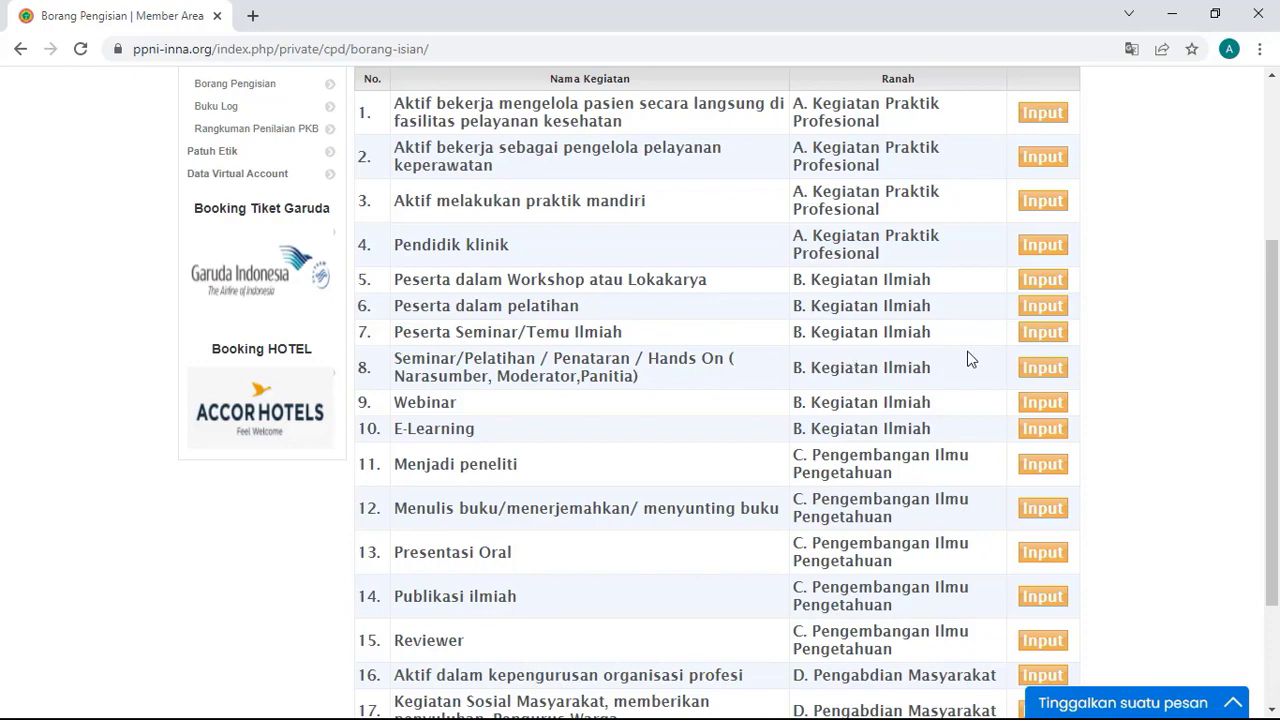
{"action": "left_click", "coordinate": [1033, 342]}
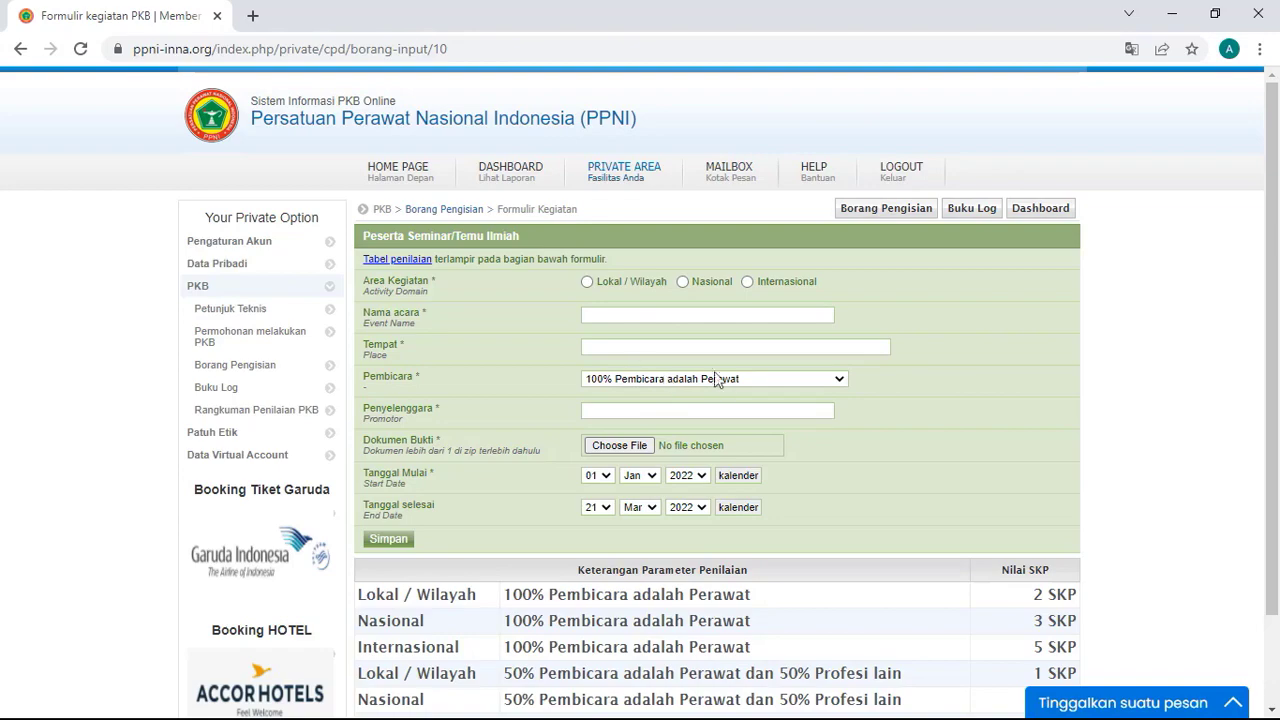
- View the Pendekatan Antar Profesi certificate image from the 2019 folder in File Explorer, and return to the seminar form in the browser
{"action": "key", "text": "alt+Tab"}
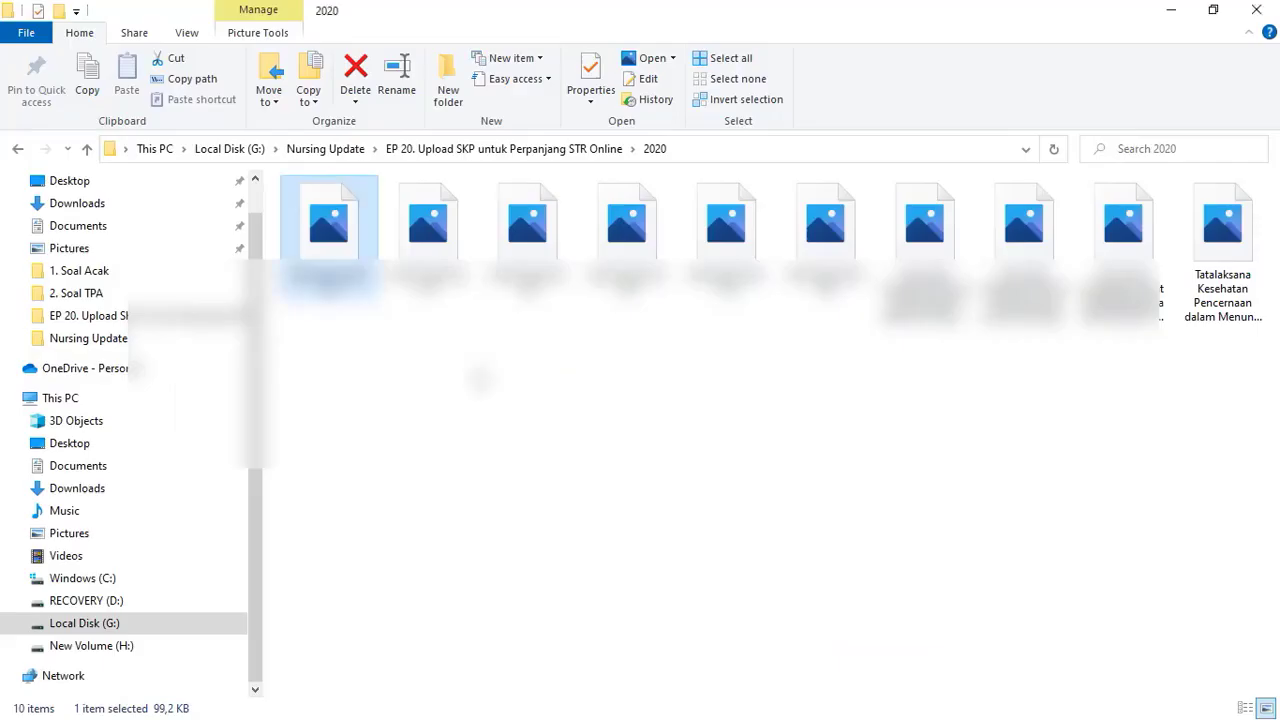
{"action": "key", "text": "BackSpace"}
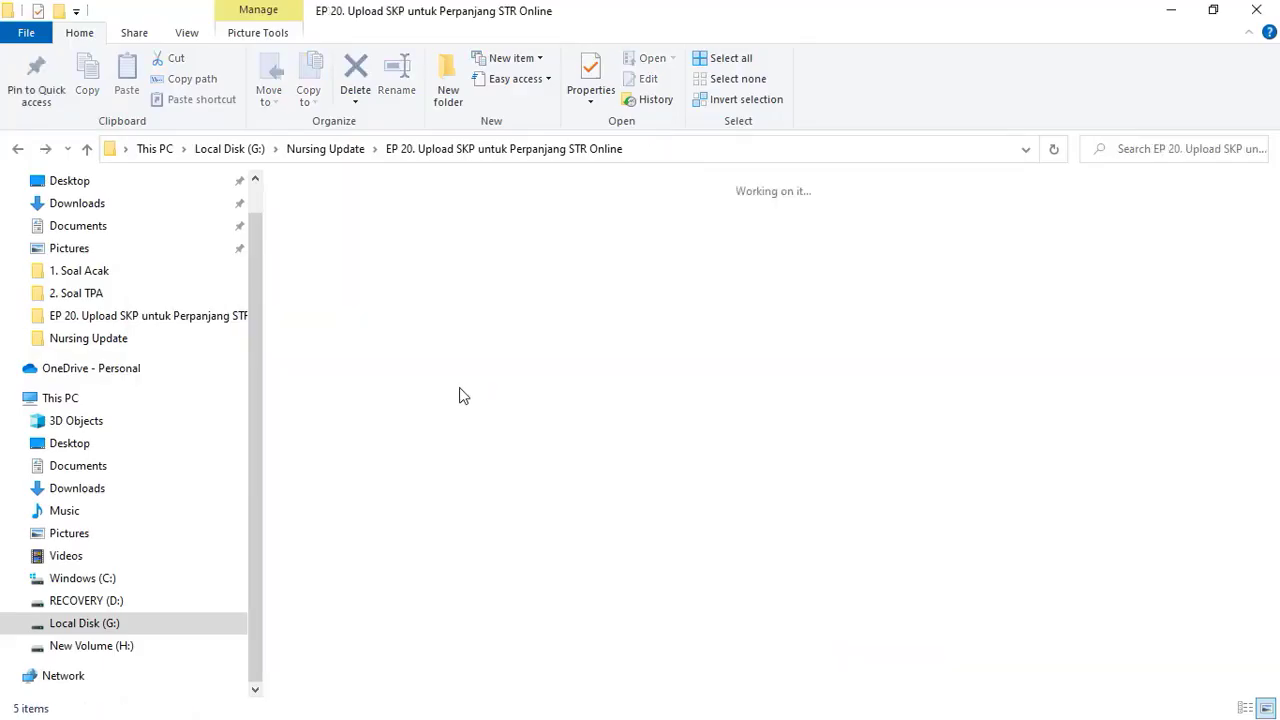
{"action": "double_click", "coordinate": [329, 243]}
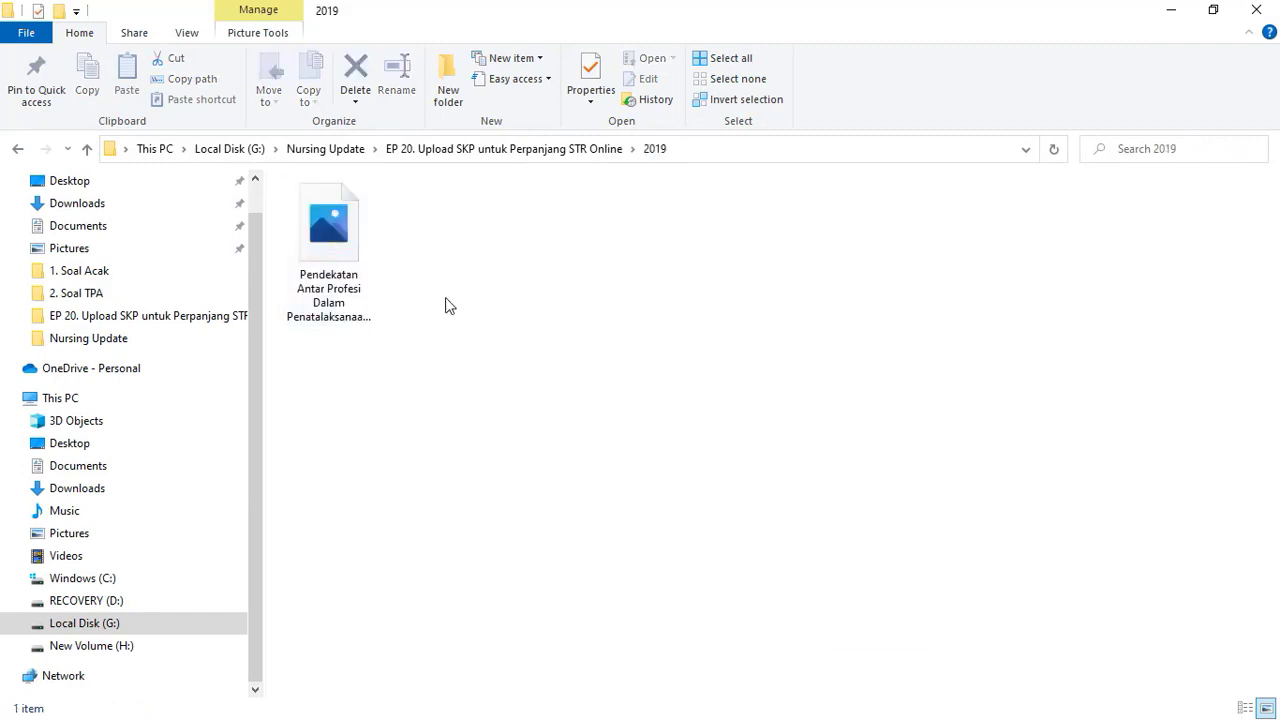
{"action": "double_click", "coordinate": [354, 253]}
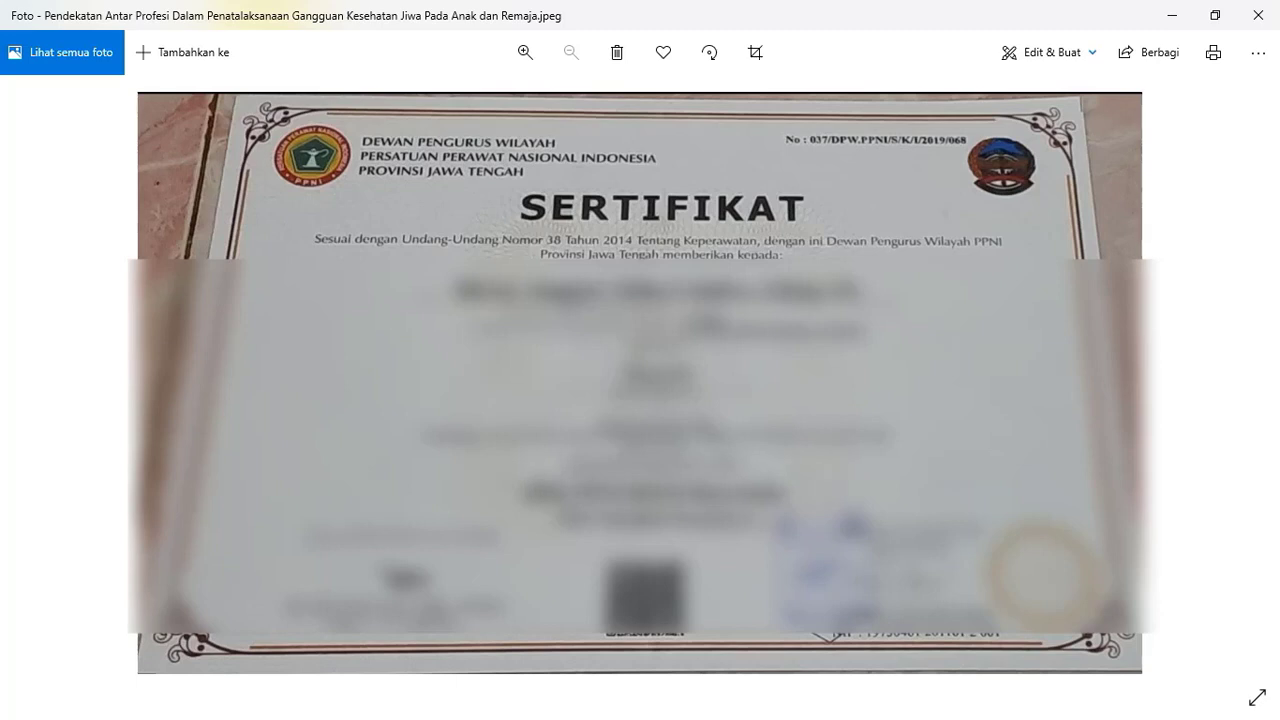
{"action": "left_click", "coordinate": [1172, 15]}
{"action": "key", "text": "alt+Tab"}
{"action": "key", "text": "alt+Tab"}
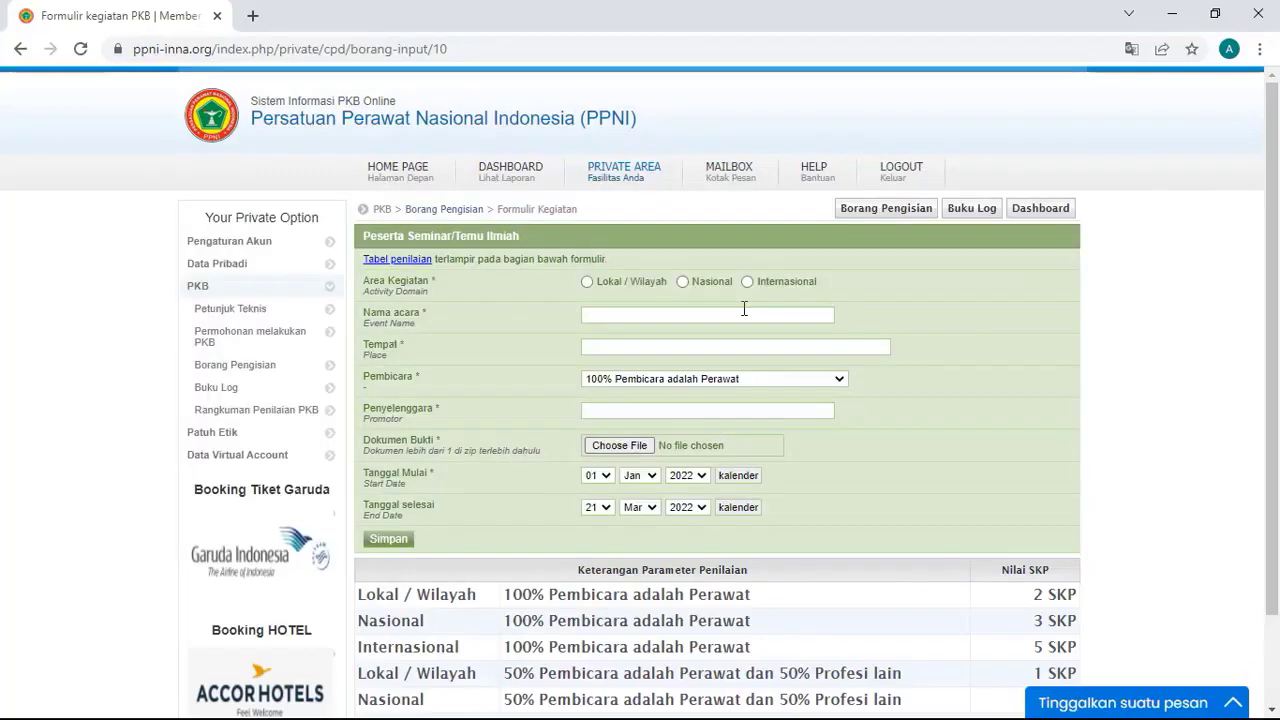
- Enter the event name "Pendekatan antar profesi dalam penatalaksanaan gangguan kesehatan jiwa pada anak dan remaja", checking the wording against the certificate image
{"action": "left_click", "coordinate": [604, 316]}
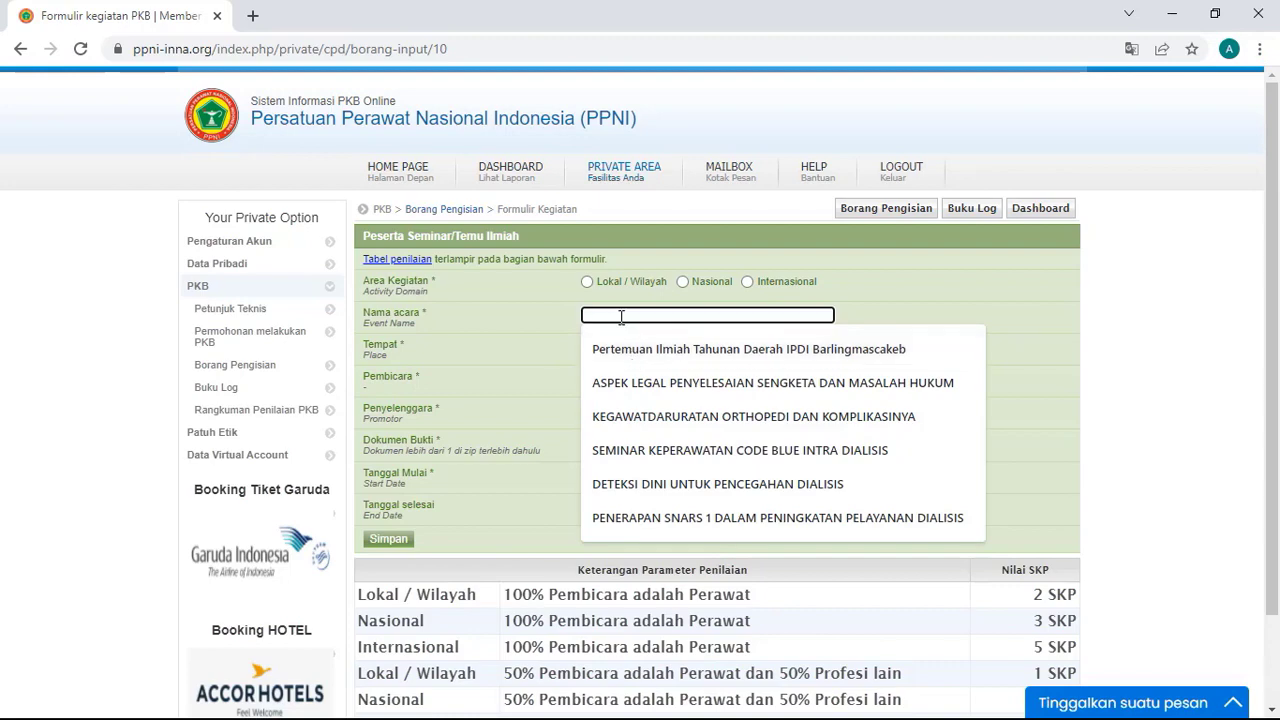
{"action": "key", "text": "alt+Tab"}
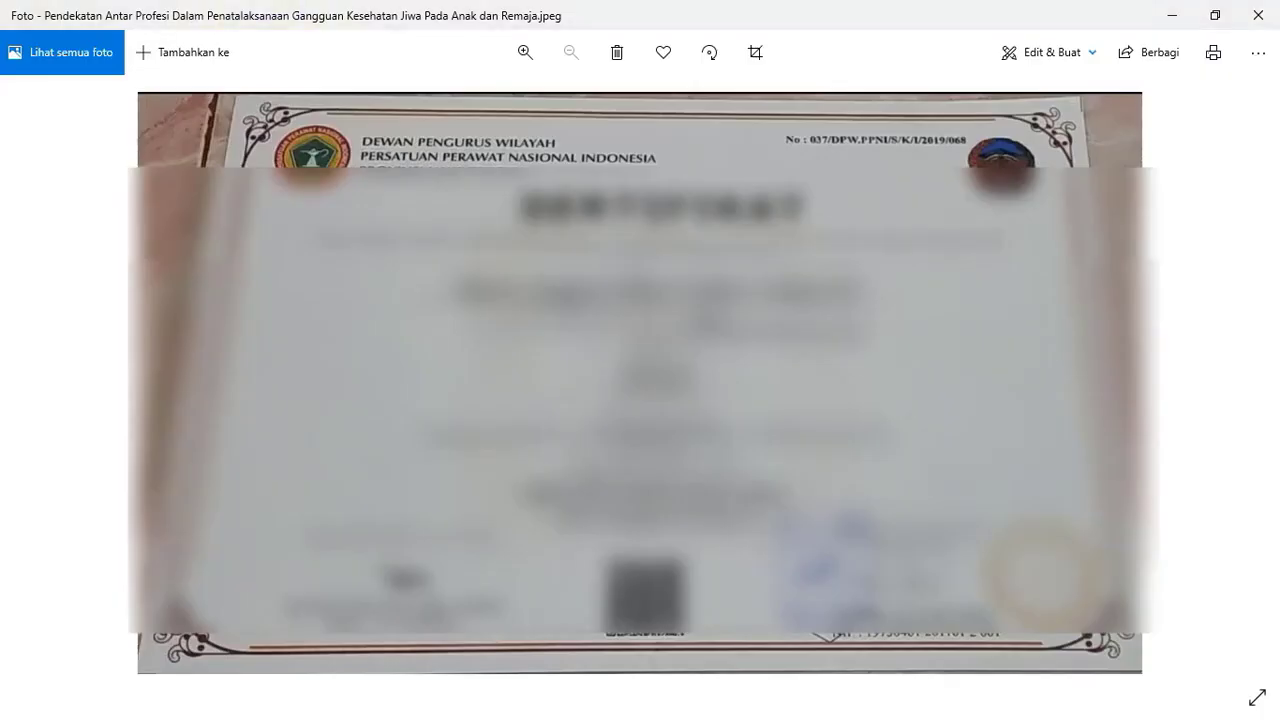
{"action": "key", "text": "alt+Tab"}
{"action": "left_click", "coordinate": [622, 316]}
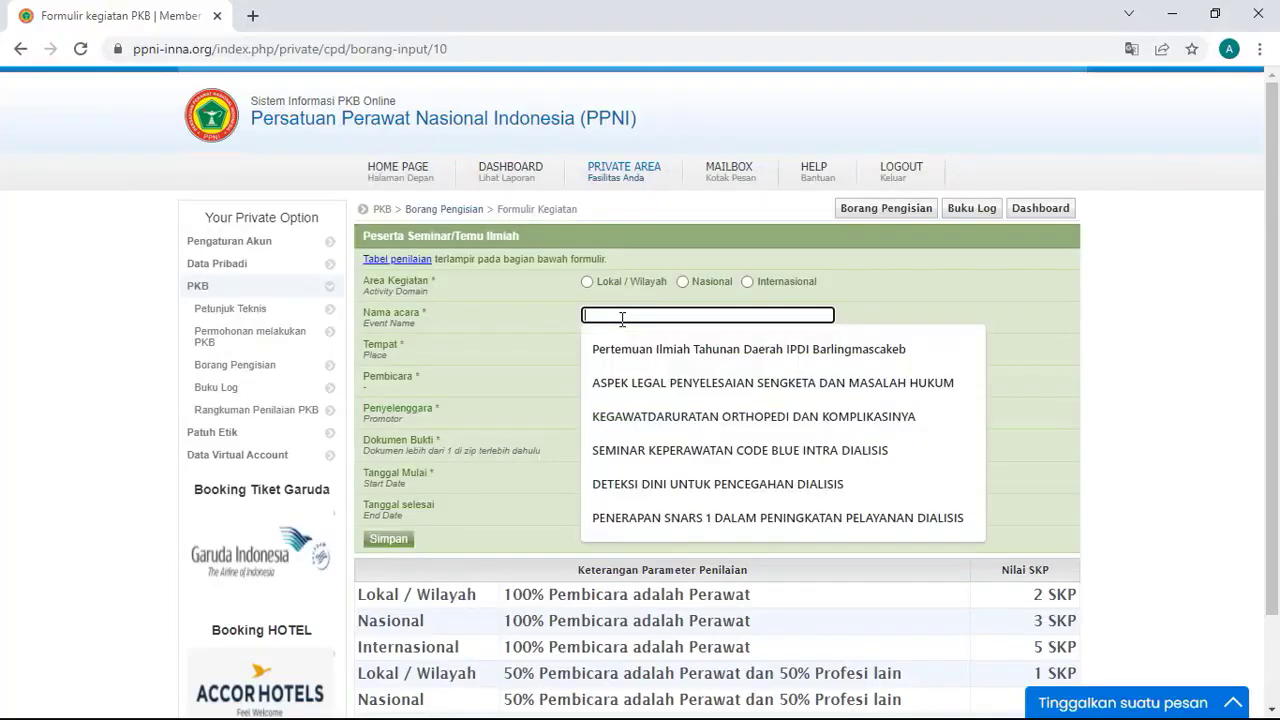
{"action": "type", "text": "Pende"}
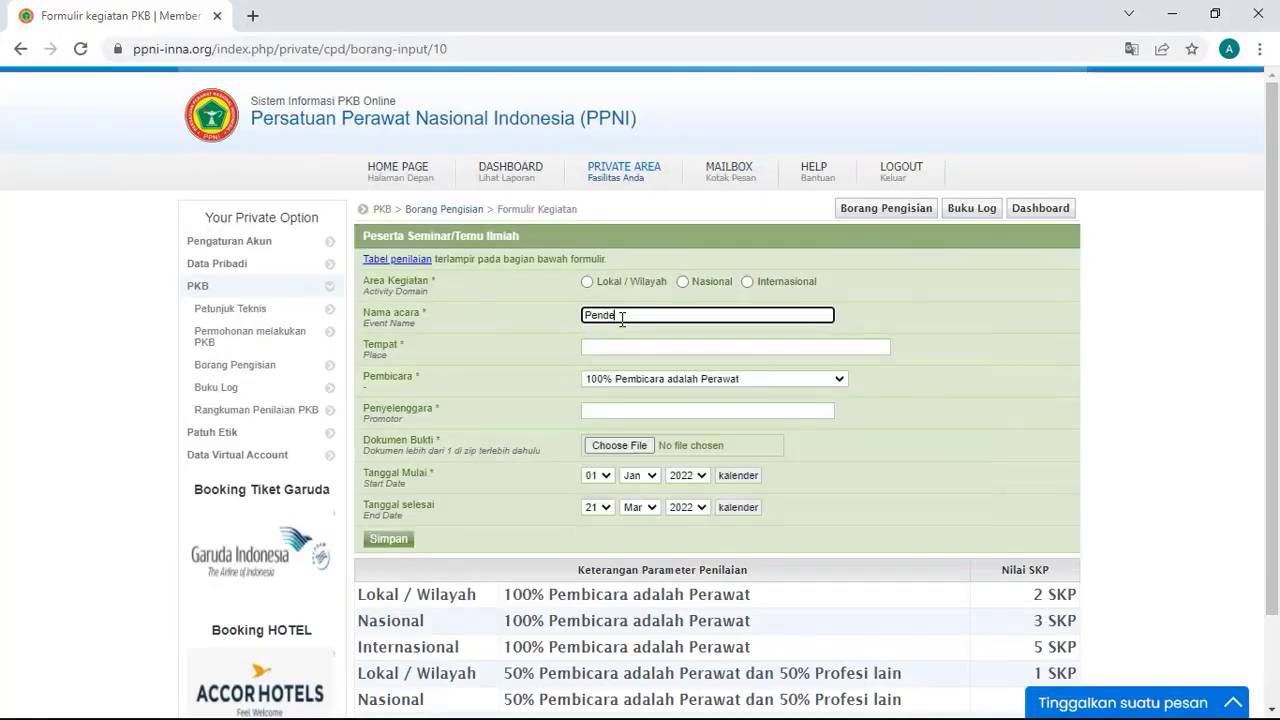
{"action": "type", "text": "katan antar profes"}
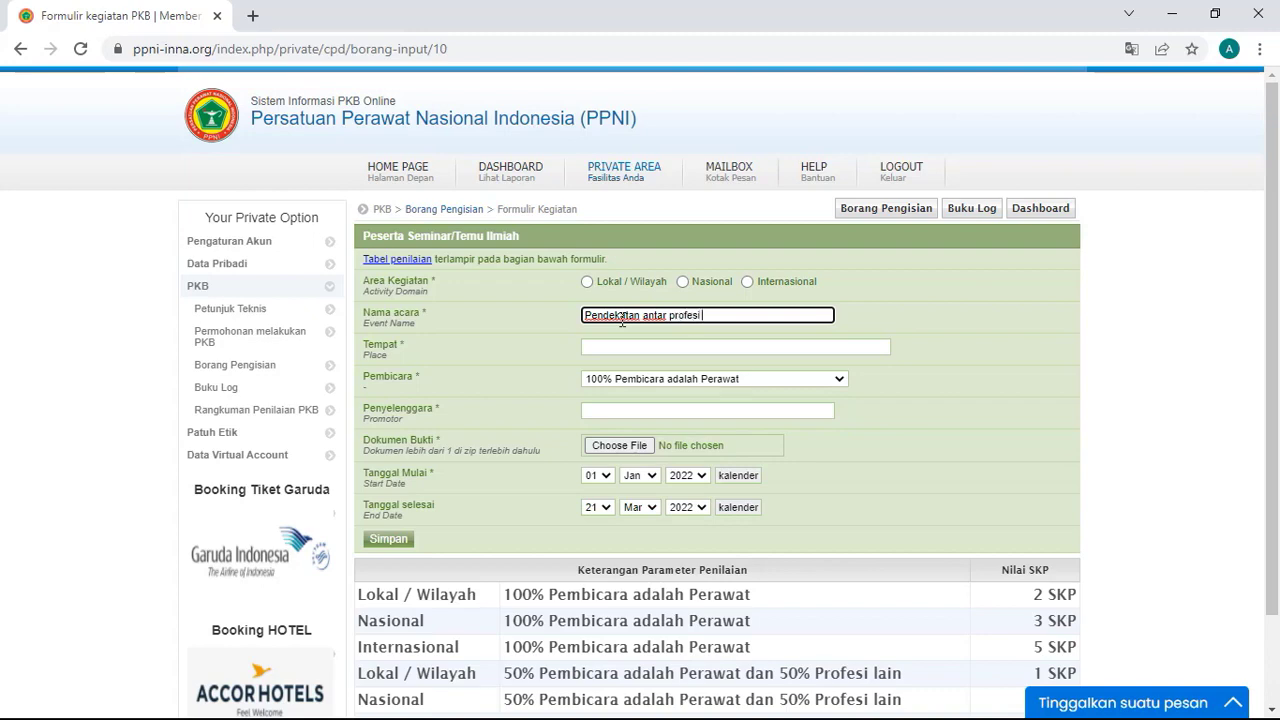
{"action": "type", "text": "i"}
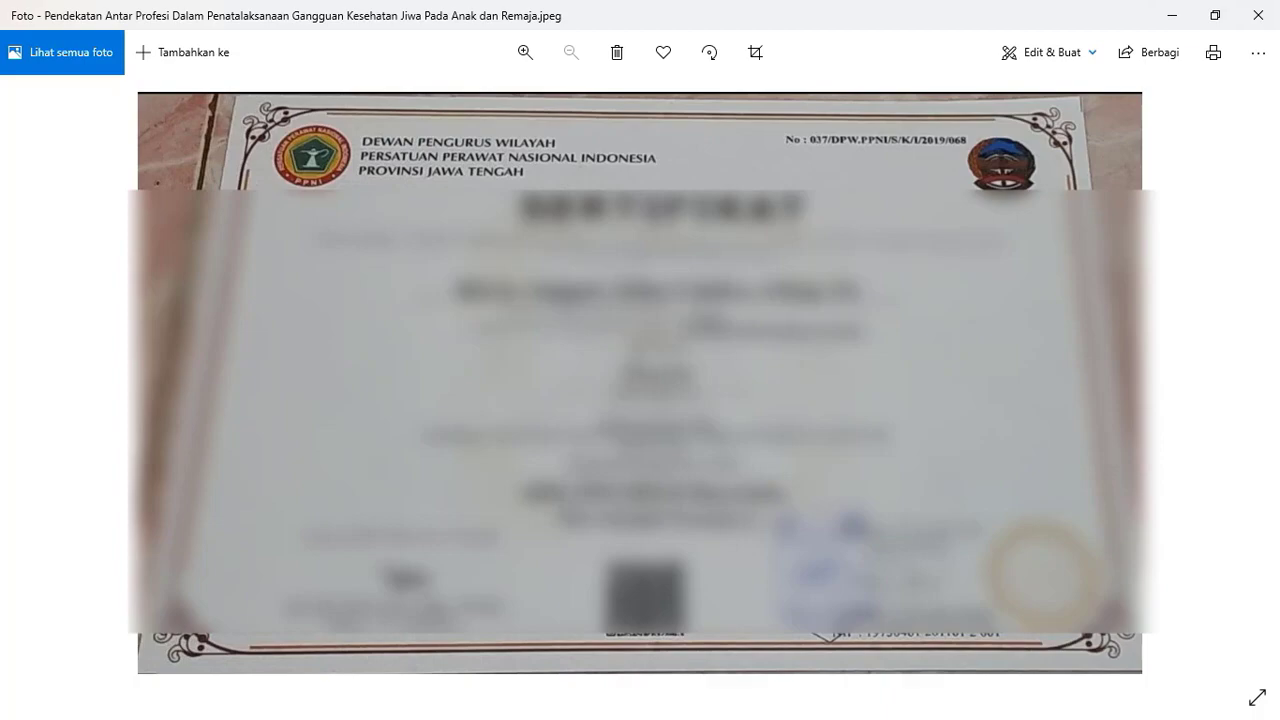
{"action": "key", "text": "alt+Tab"}
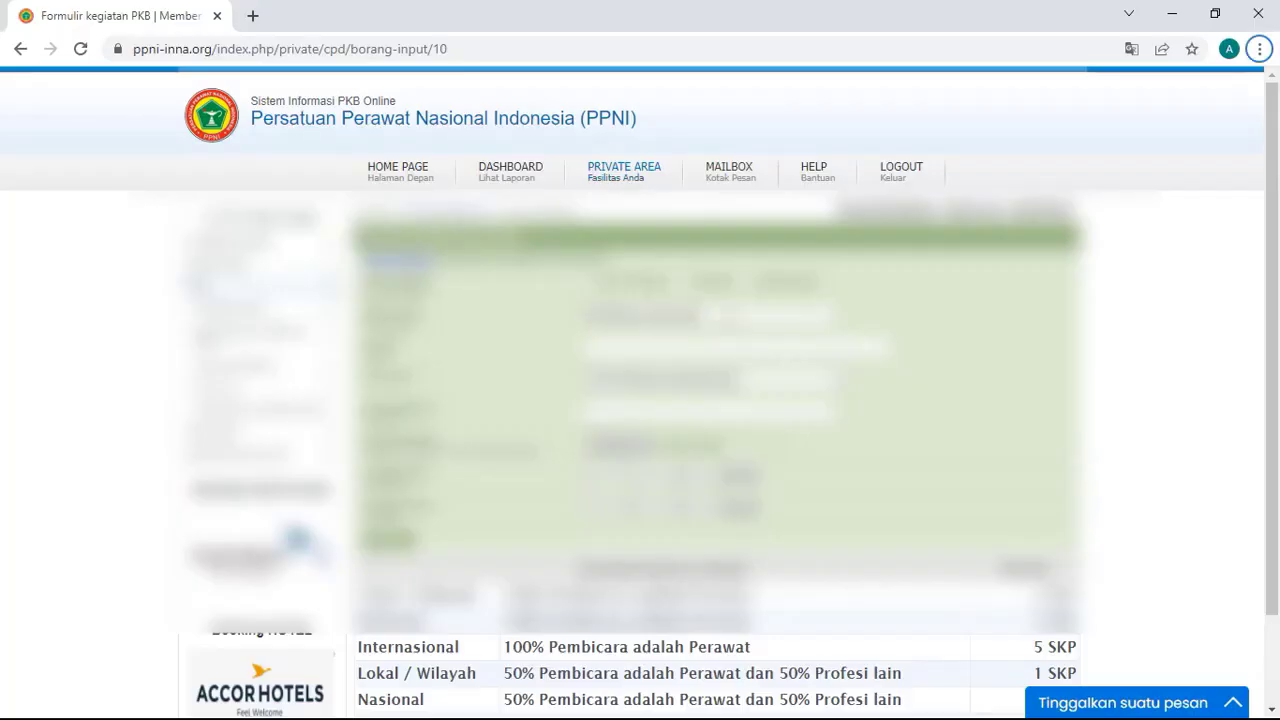
{"action": "type", "text": "dalam p"}
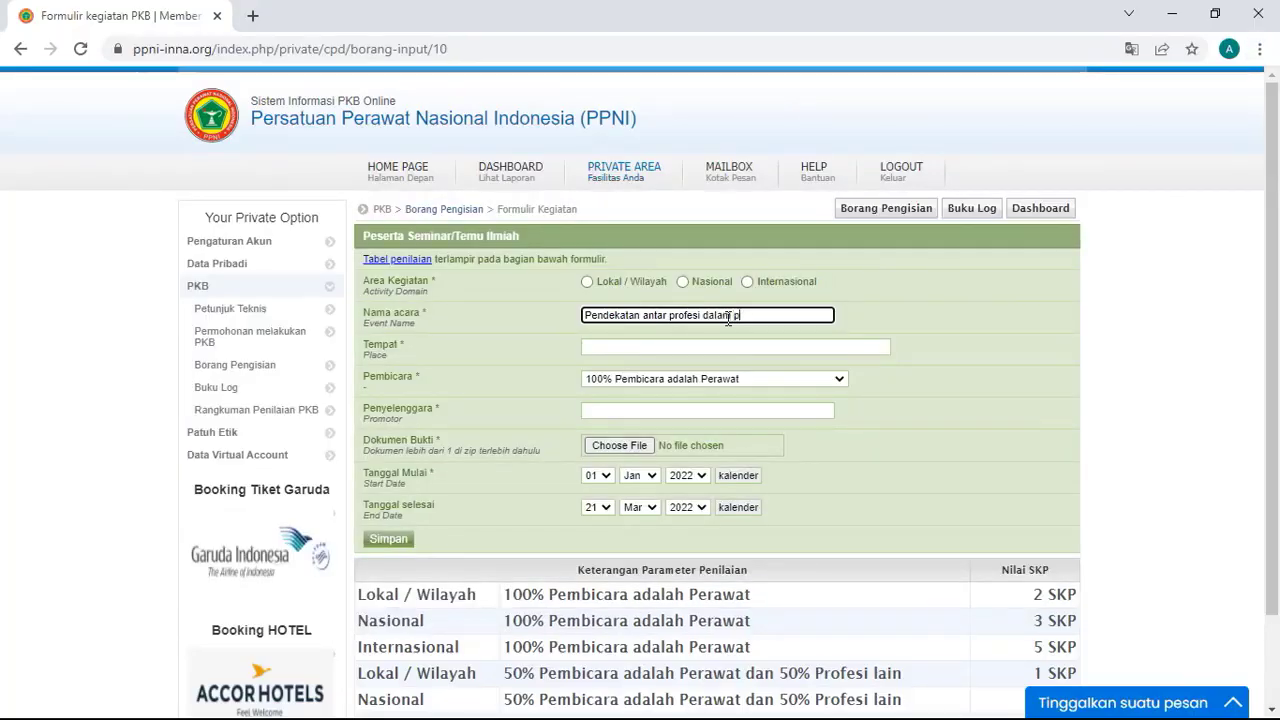
{"action": "type", "text": "enatalaksanaan gangguan ke"}
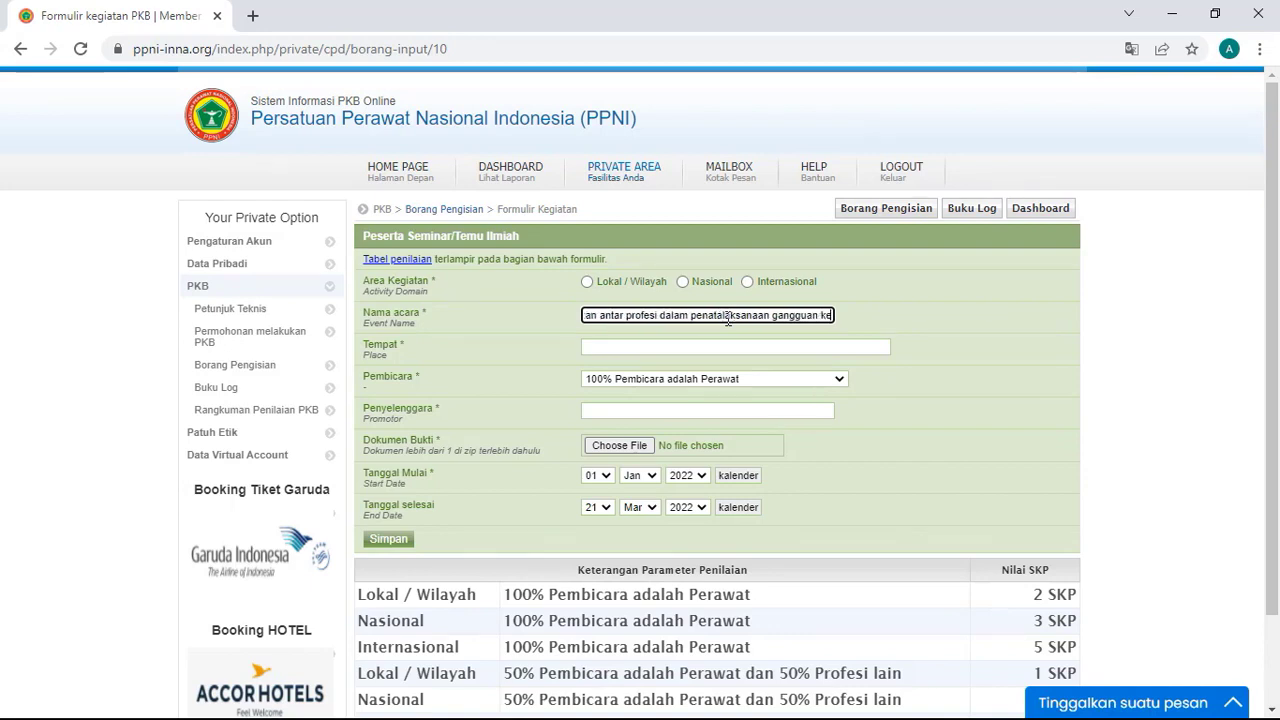
{"action": "type", "text": "sehatan jiwa"}
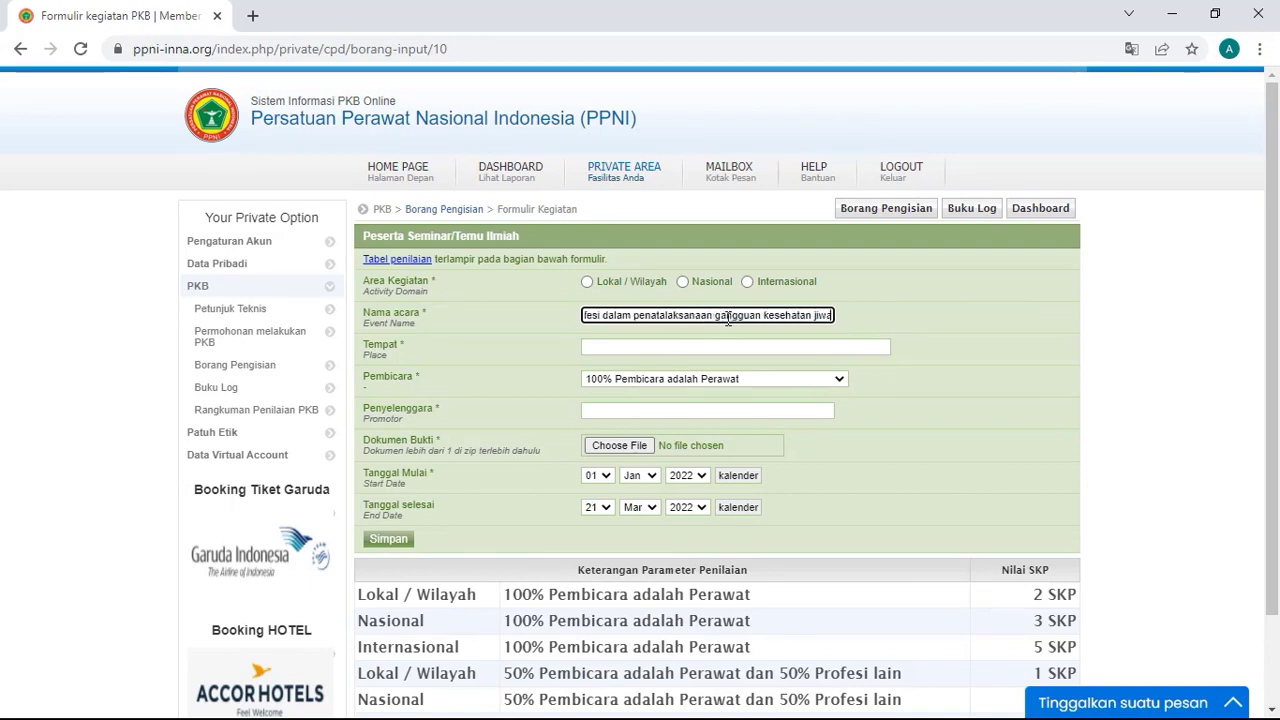
{"action": "key", "text": "alt+Tab"}
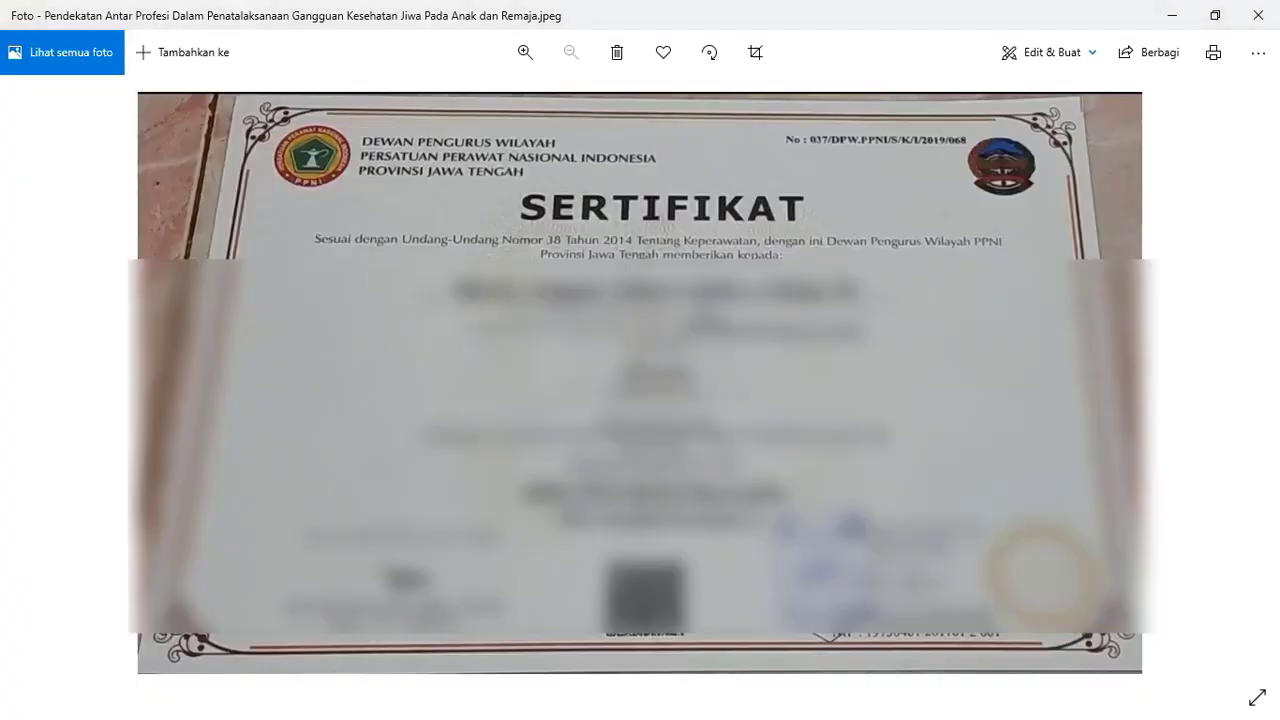
{"action": "key", "text": "alt+Tab"}
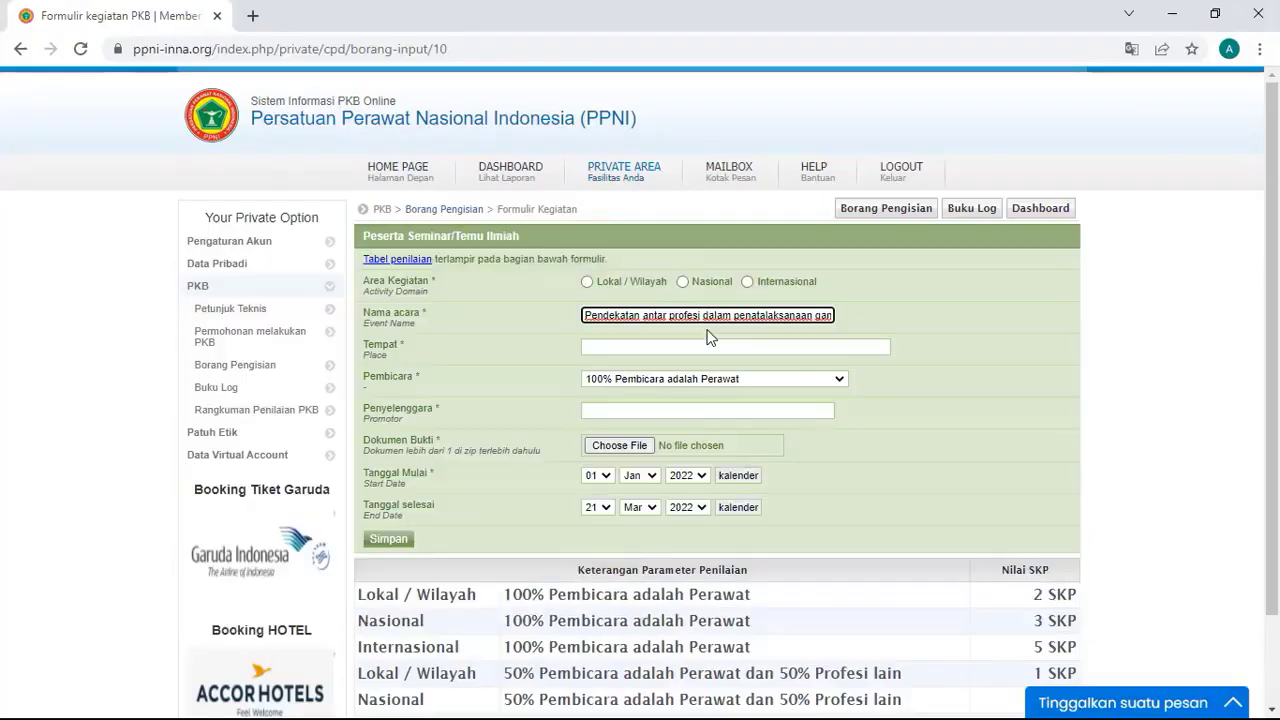
{"action": "left_click", "coordinate": [809, 315]}
{"action": "key", "text": "Right"}
{"action": "key", "text": "Right"}
{"action": "key", "text": "Right"}
{"action": "key", "text": "Right"}
{"action": "key", "text": "Right"}
{"action": "key", "text": "Right"}
{"action": "key", "text": "Right"}
{"action": "key", "text": "Right"}
{"action": "key", "text": "Right"}
{"action": "key", "text": "Right"}
{"action": "key", "text": "Right"}
{"action": "key", "text": "Right"}
{"action": "key", "text": "Right"}
{"action": "key", "text": "Right"}
{"action": "key", "text": "Right"}
{"action": "key", "text": "Right"}
{"action": "key", "text": "Right"}
{"action": "key", "text": "Right"}
{"action": "key", "text": "Right"}
{"action": "key", "text": "Right"}
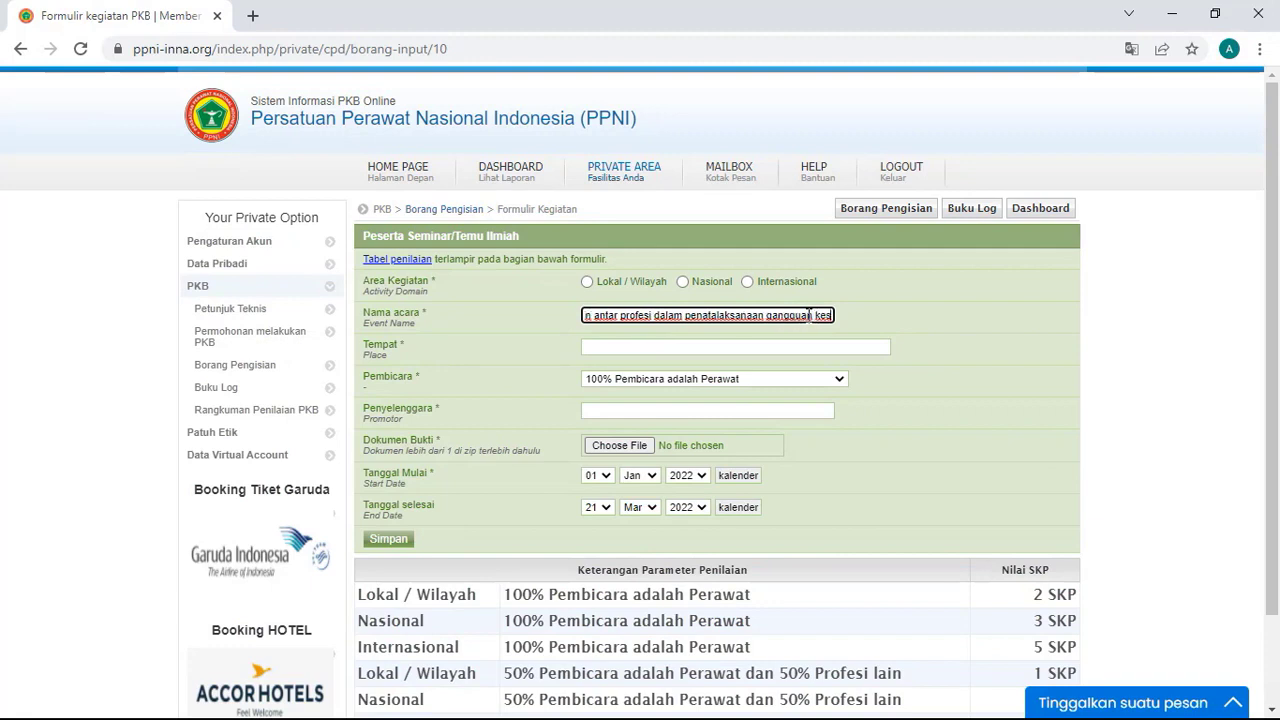
{"action": "type", "text": "pada"}
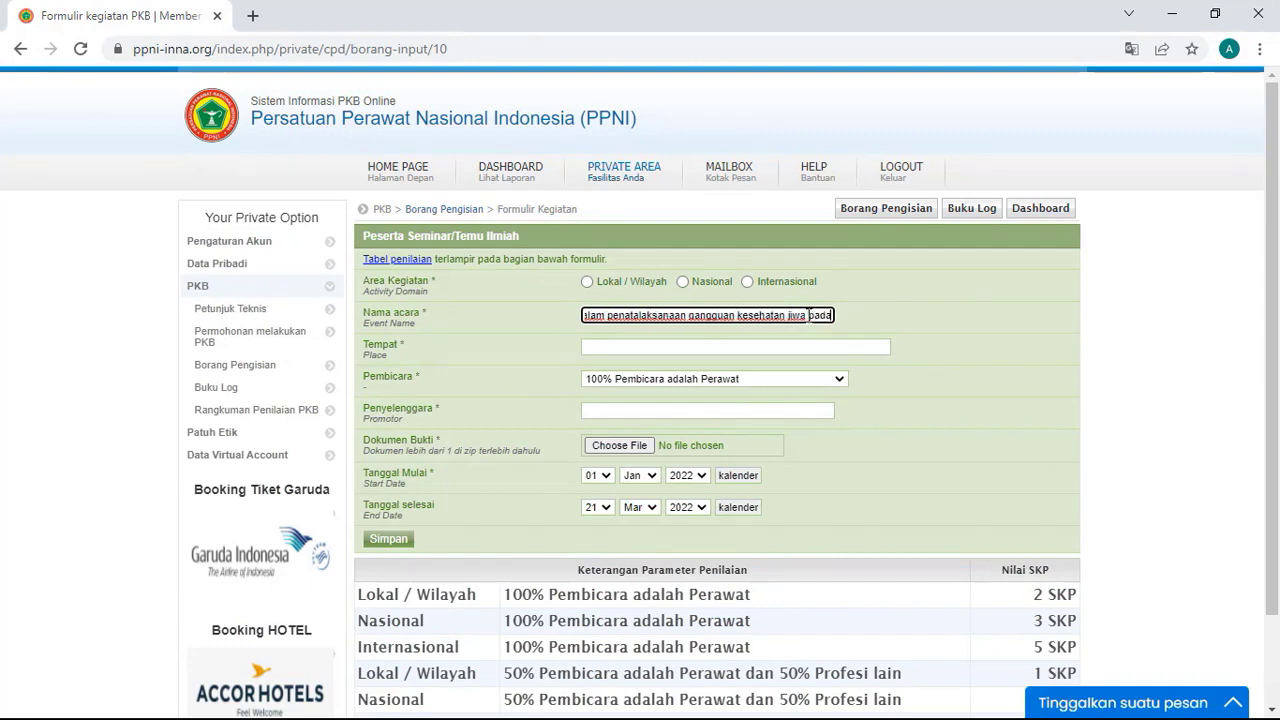
{"action": "type", "text": " anak dan remaja"}
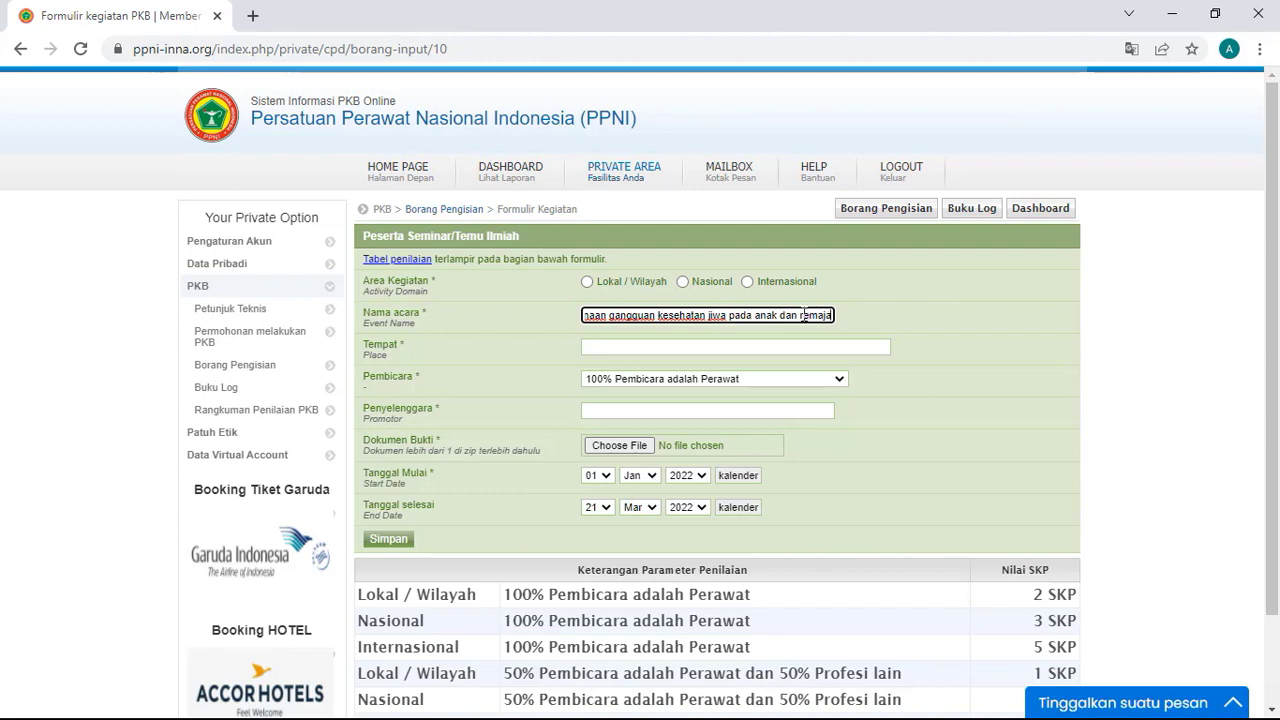
- Set the seminar's place to BANYUMAS and its speaker category to "50% Pembicara adalah Perawat dan 50% Profesi lain", consulting the certificate
{"action": "left_click", "coordinate": [640, 349]}
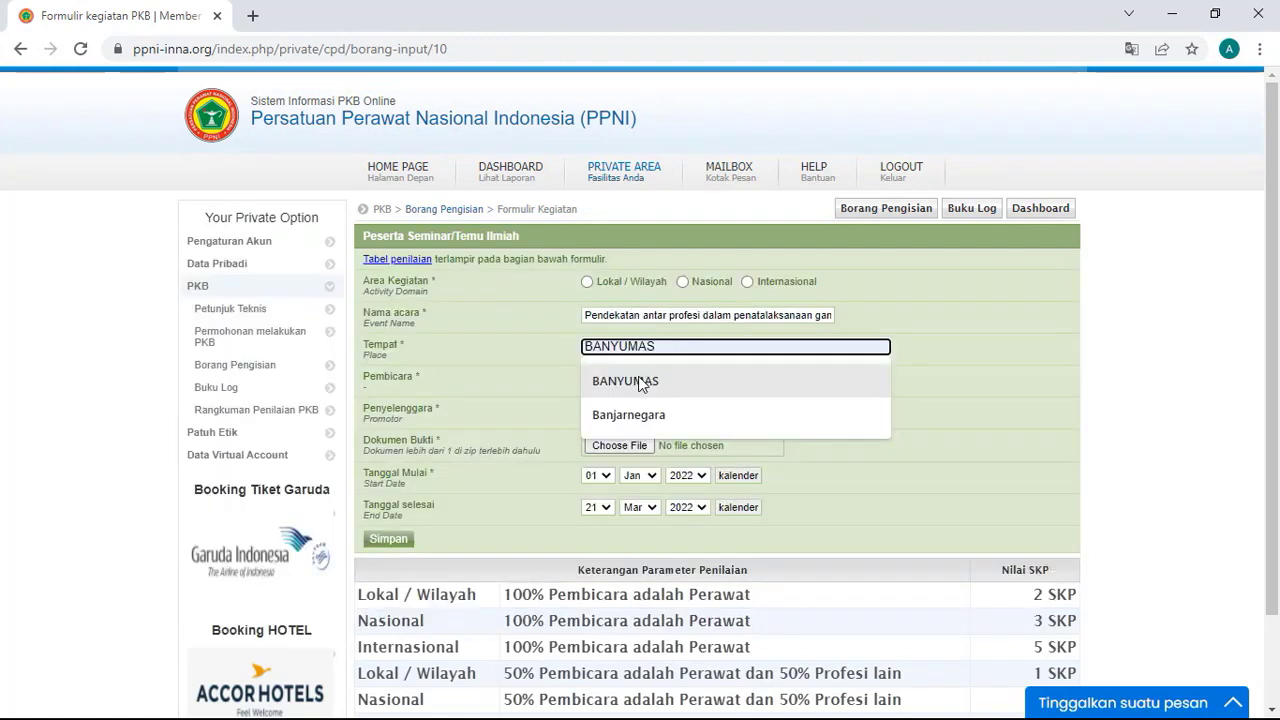
{"action": "left_click", "coordinate": [645, 380]}
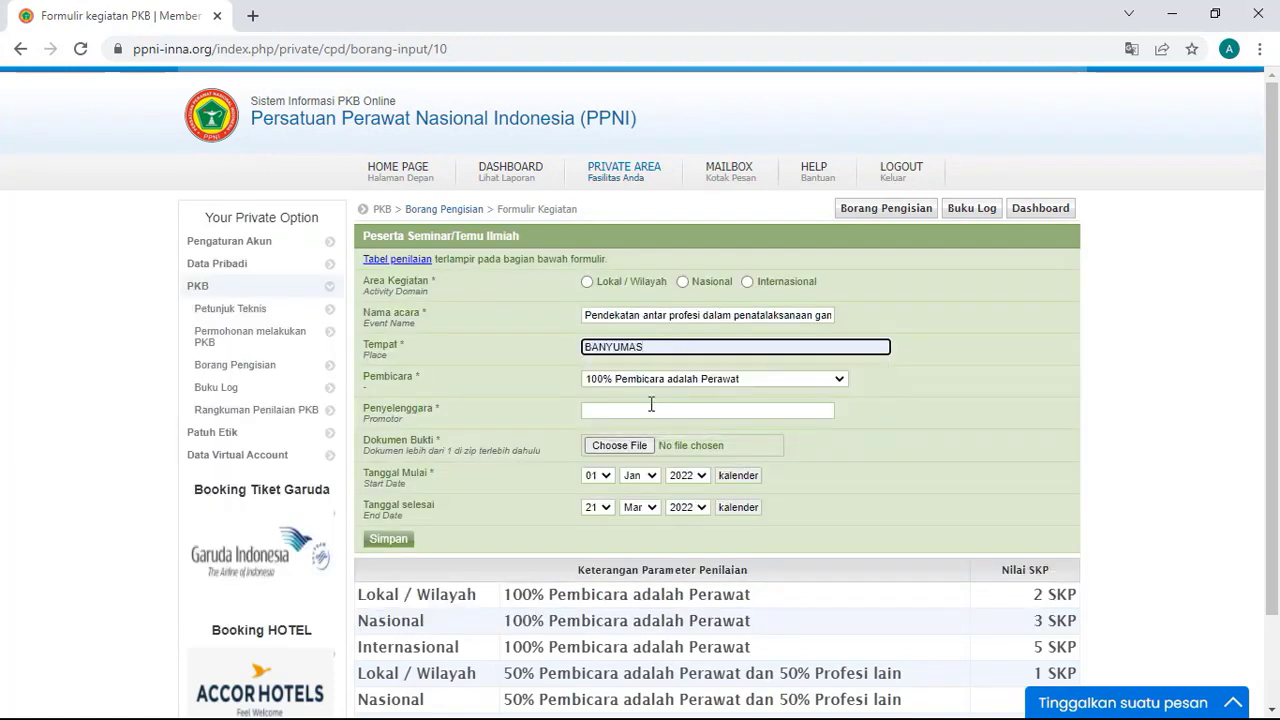
{"action": "key", "text": "alt+Tab"}
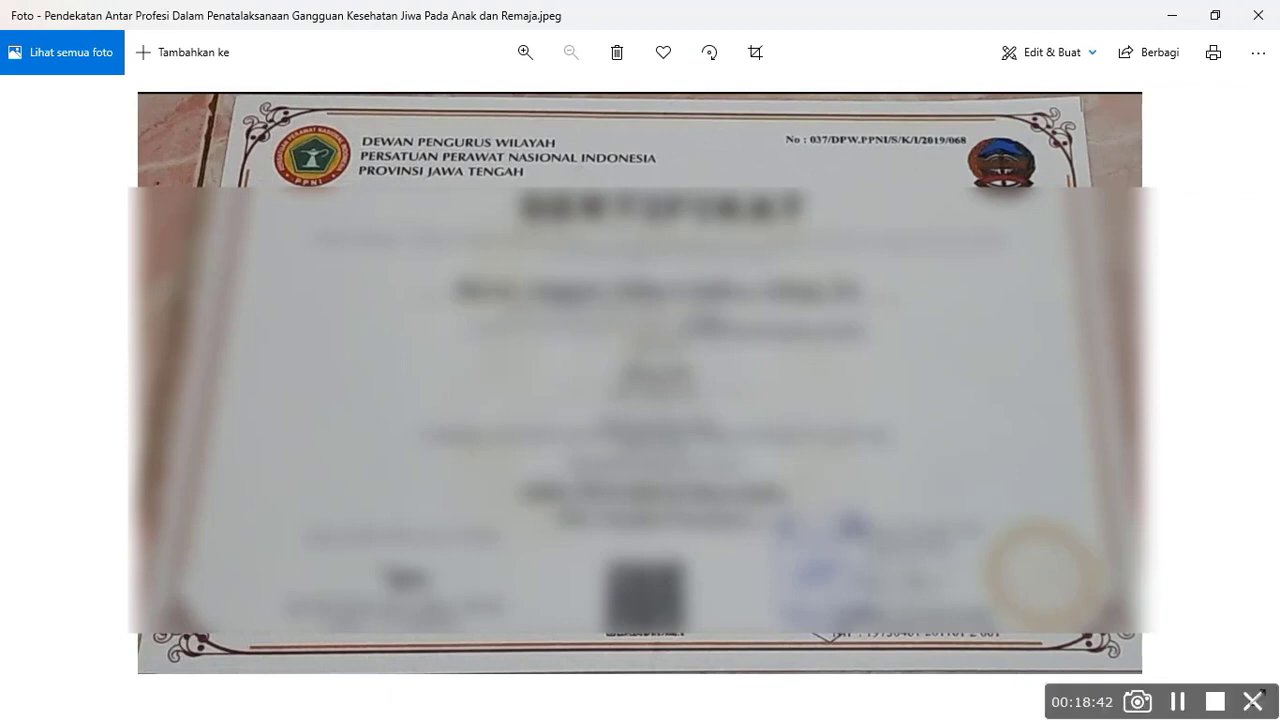
{"action": "key", "text": "alt+Tab"}
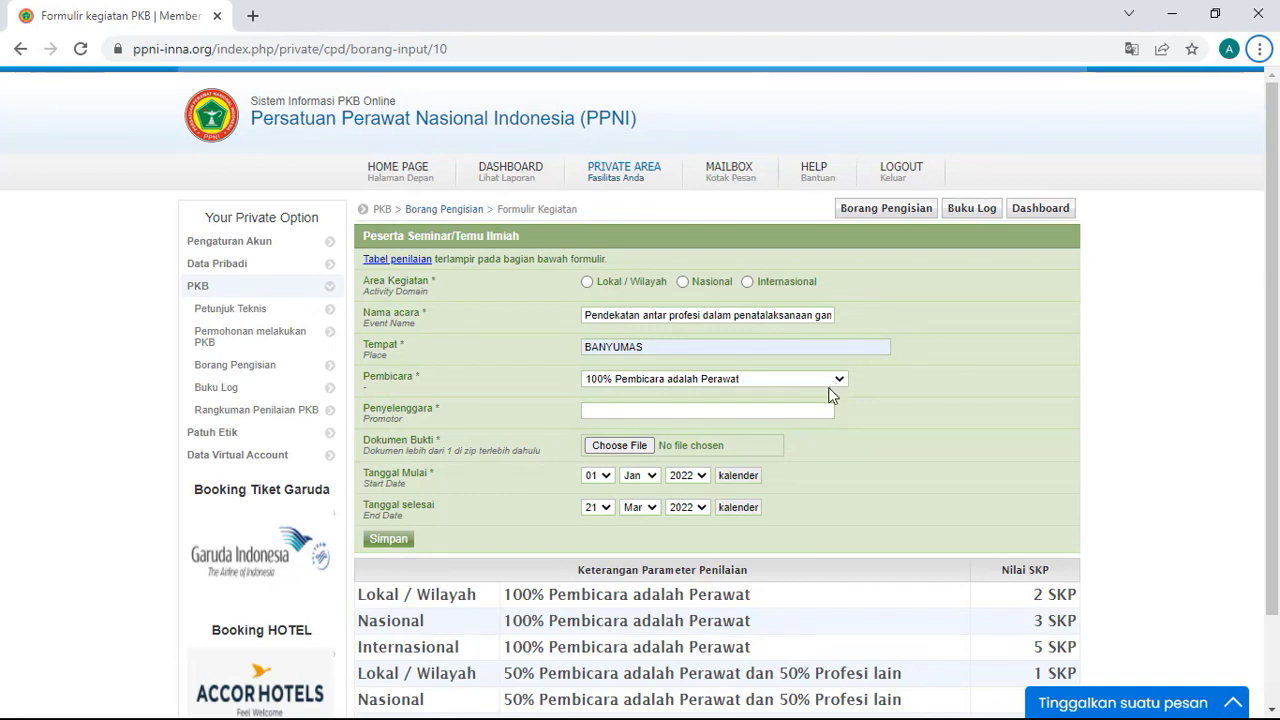
{"action": "left_click", "coordinate": [838, 379]}
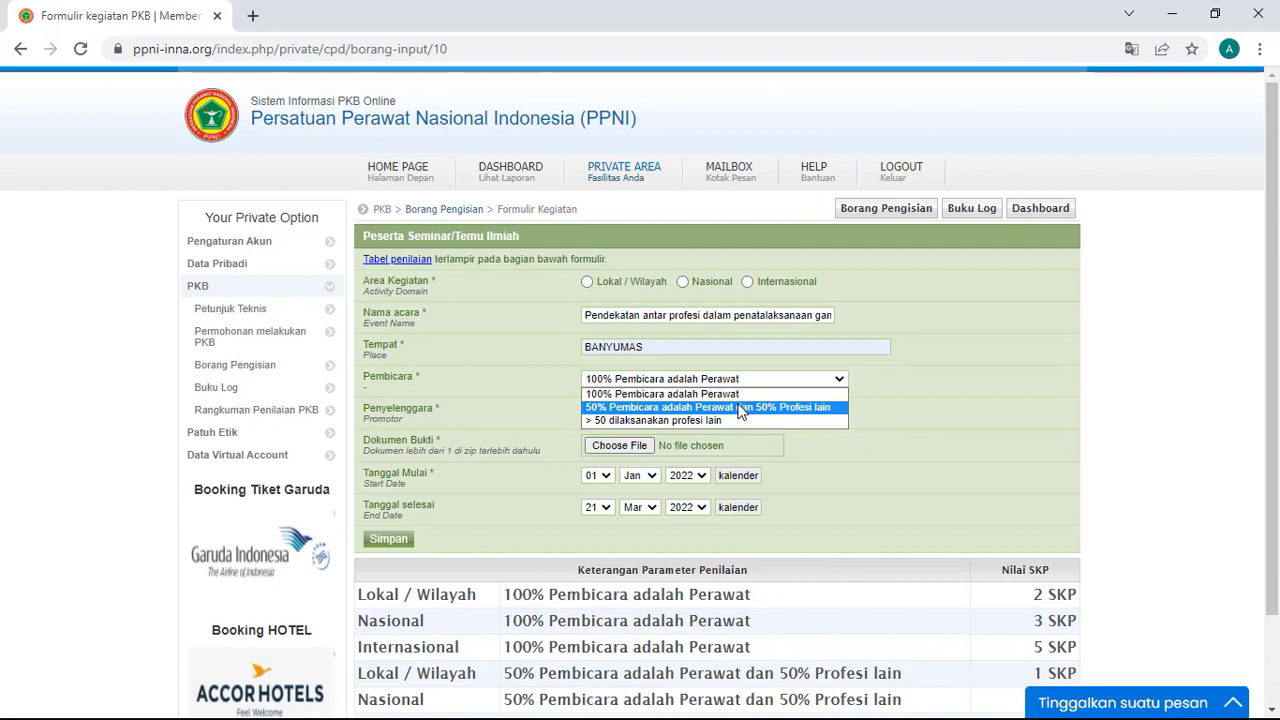
{"action": "left_click", "coordinate": [741, 408]}
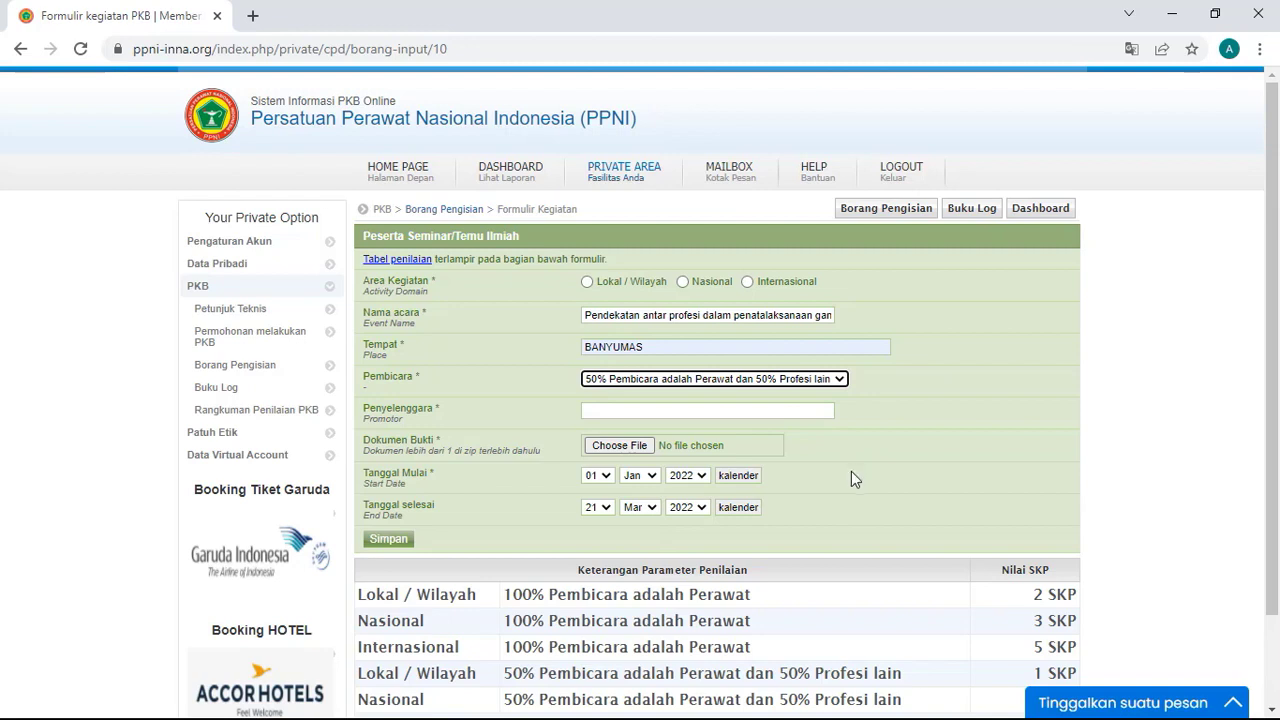
- Check the organiser on the certificate image and enter DPK PPNI RSUD BANYUMAS as the seminar's Penyelenggara
{"action": "left_click", "coordinate": [667, 410]}
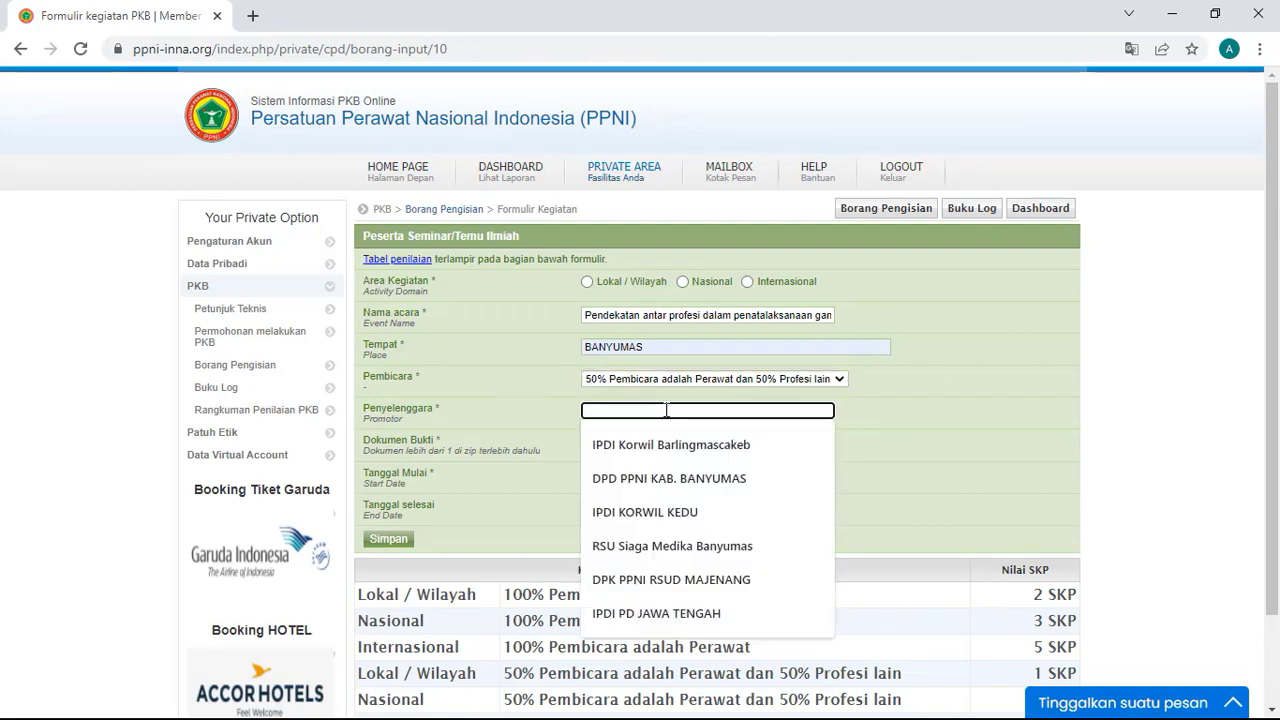
{"action": "key", "text": "alt+Tab"}
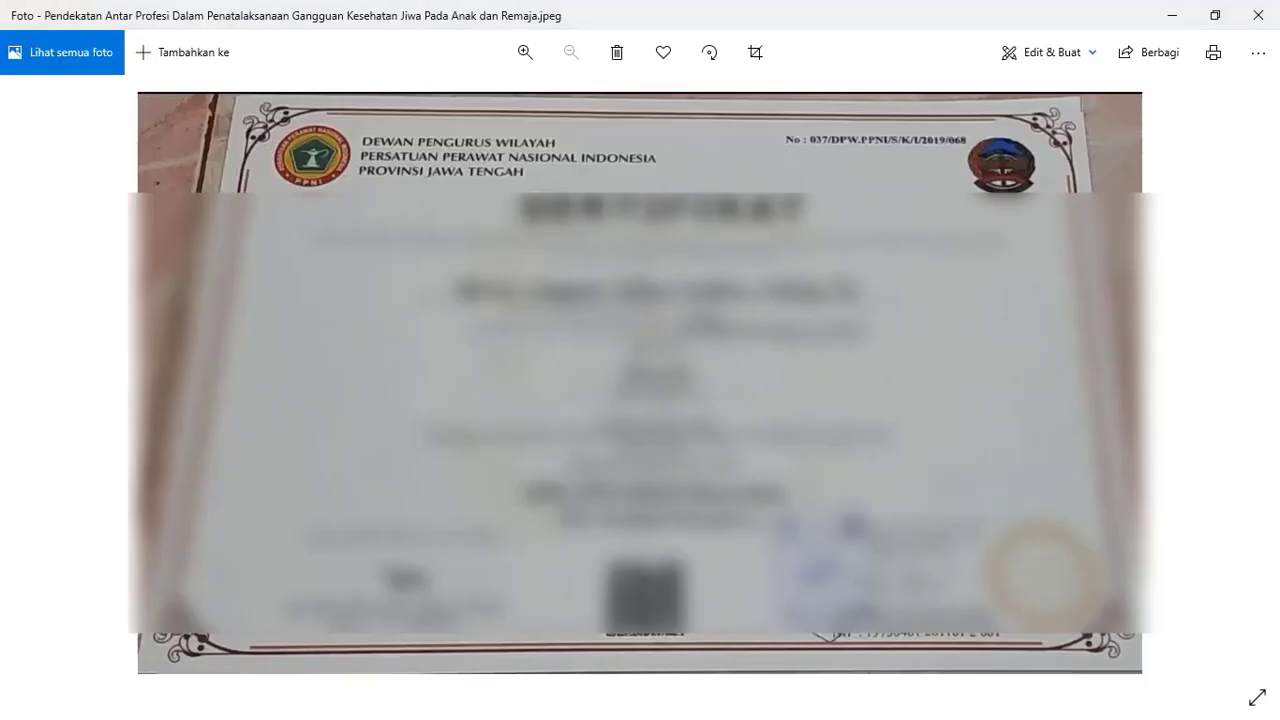
{"action": "key", "text": "alt+Tab"}
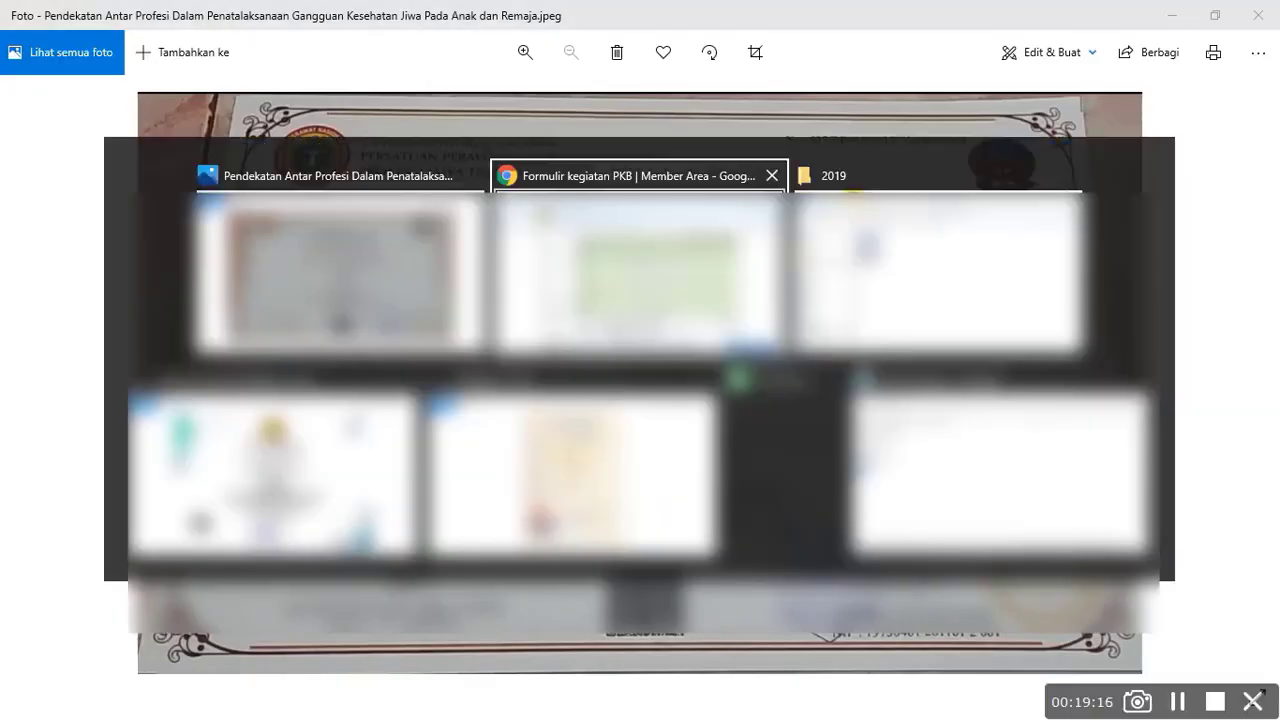
{"action": "left_click", "coordinate": [612, 410]}
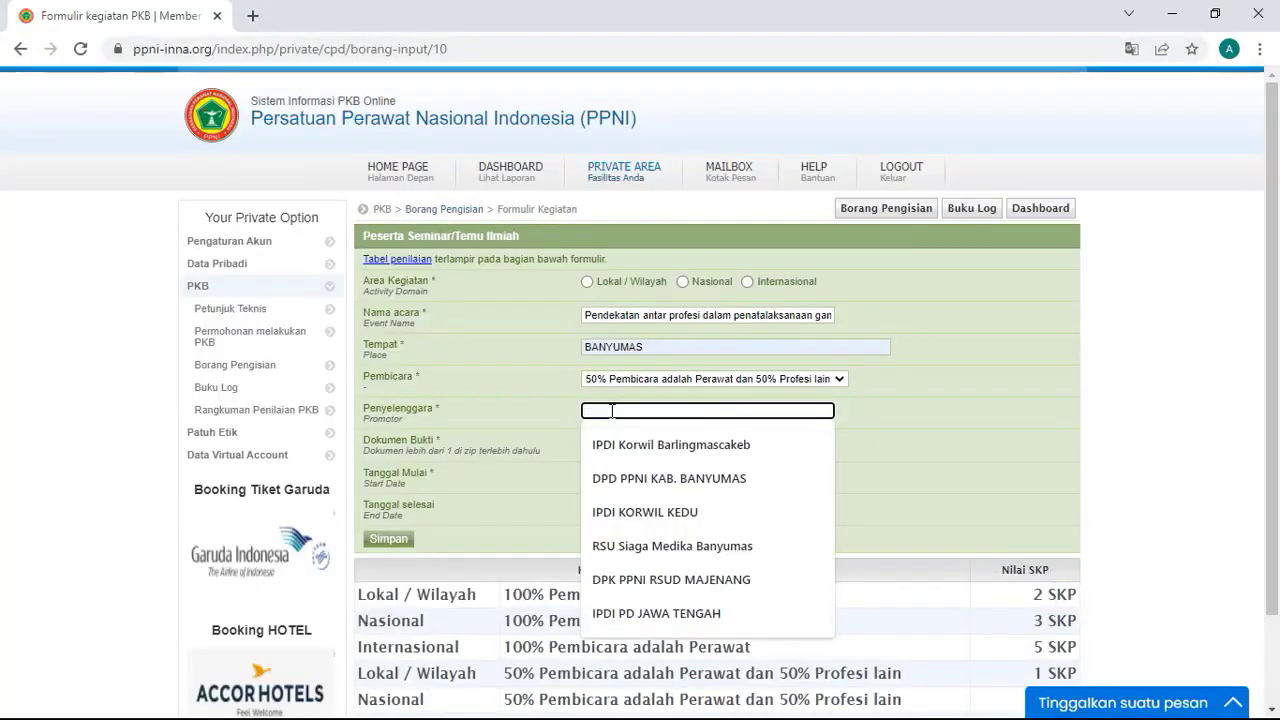
{"action": "type", "text": "DP"}
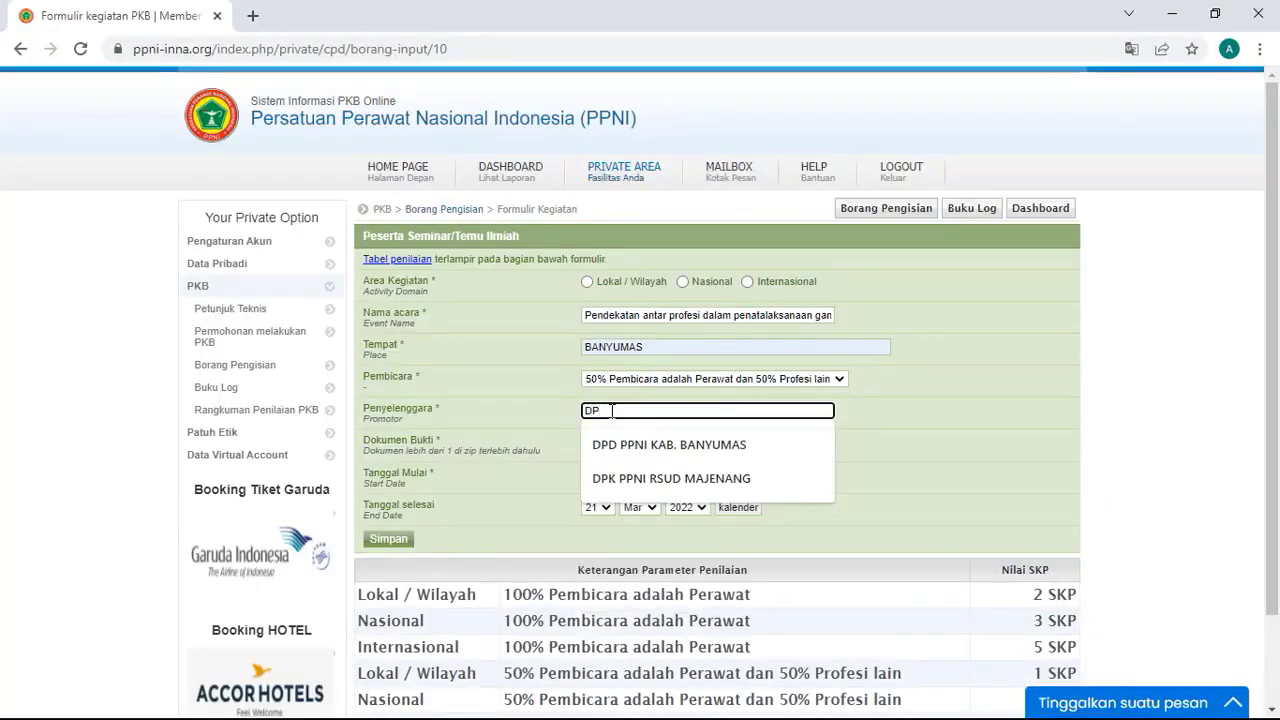
{"action": "type", "text": "K ppni"}
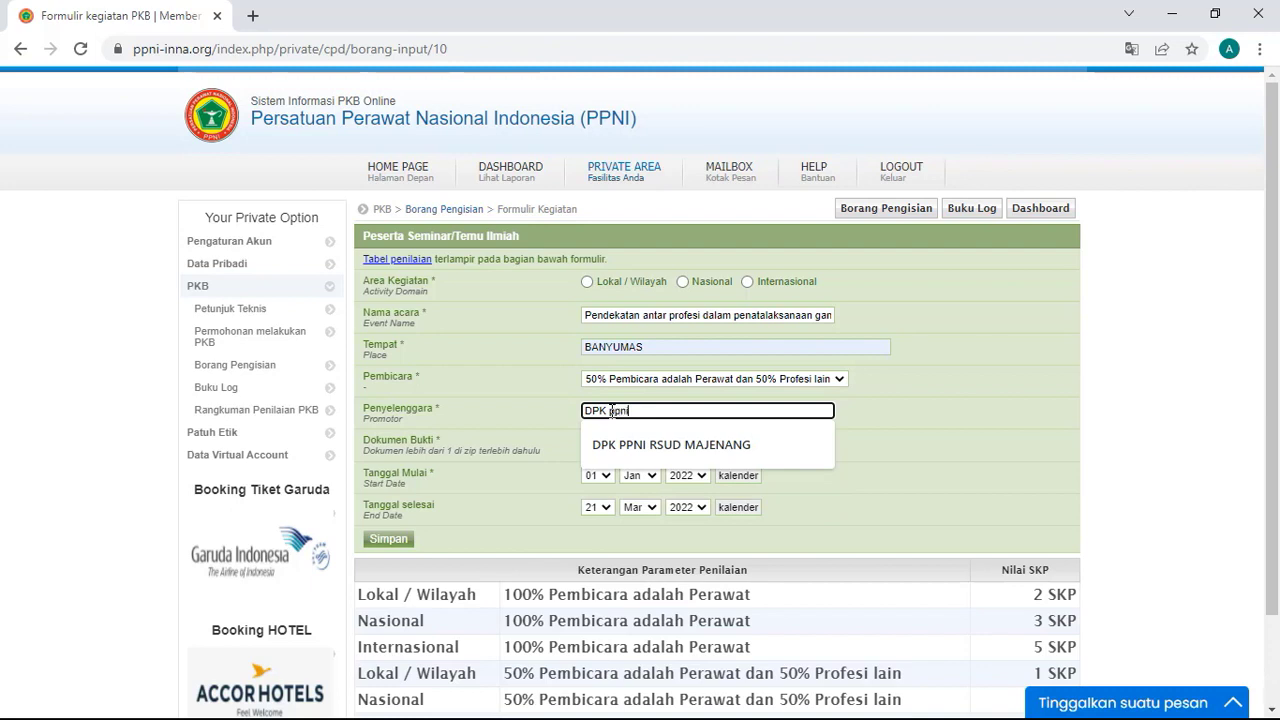
{"action": "key", "text": "BackSpace"}
{"action": "key", "text": "BackSpace"}
{"action": "key", "text": "BackSpace"}
{"action": "type", "text": "PP"}
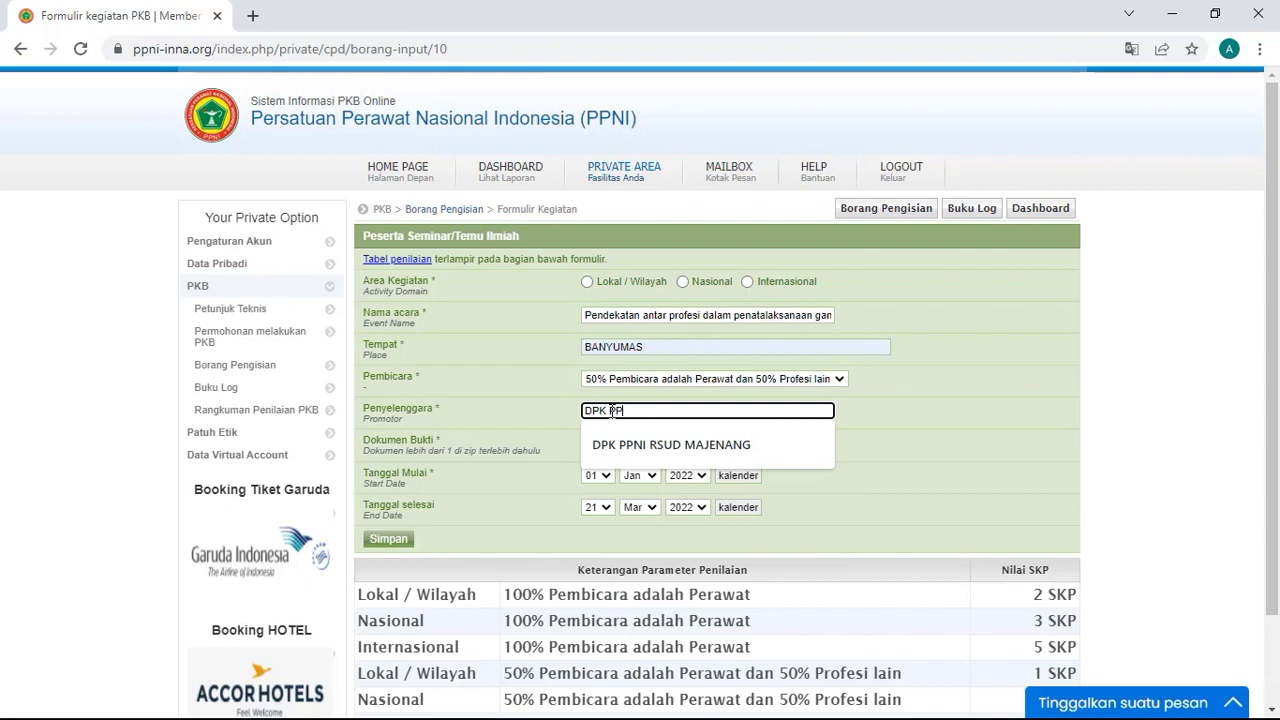
{"action": "type", "text": "NI RSUD BANYUMAS"}
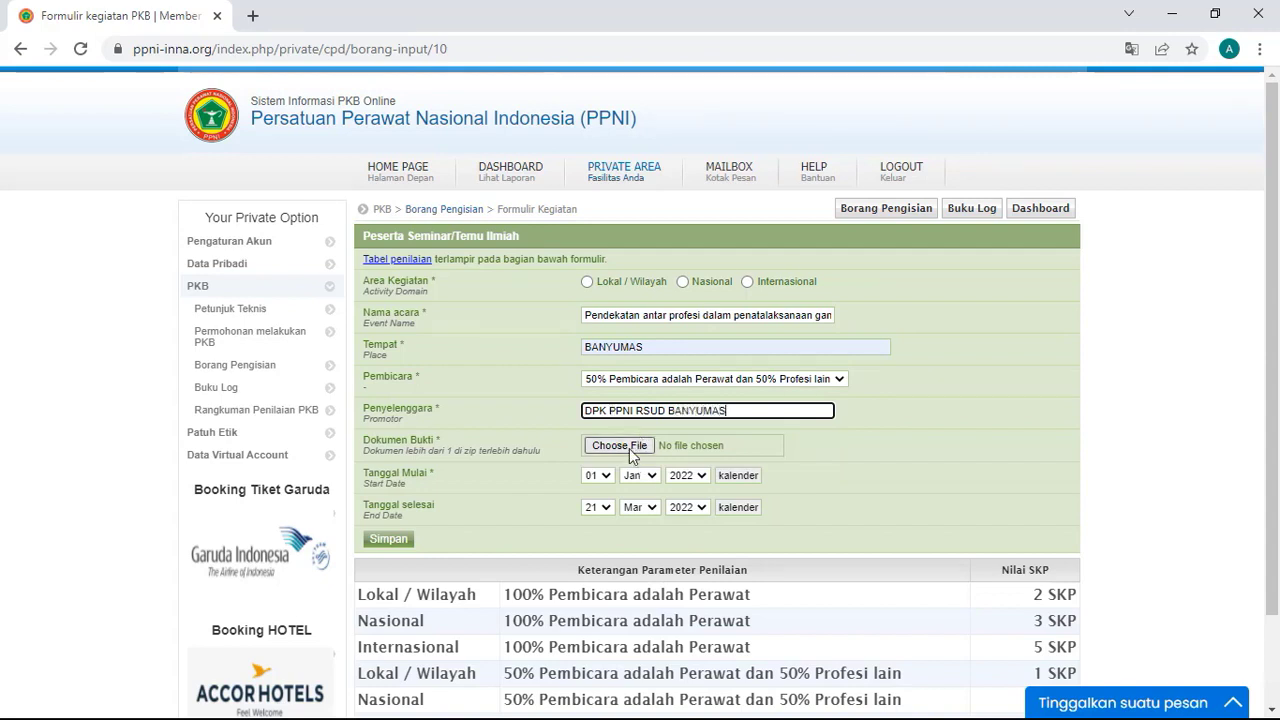
{"action": "left_click", "coordinate": [754, 477]}
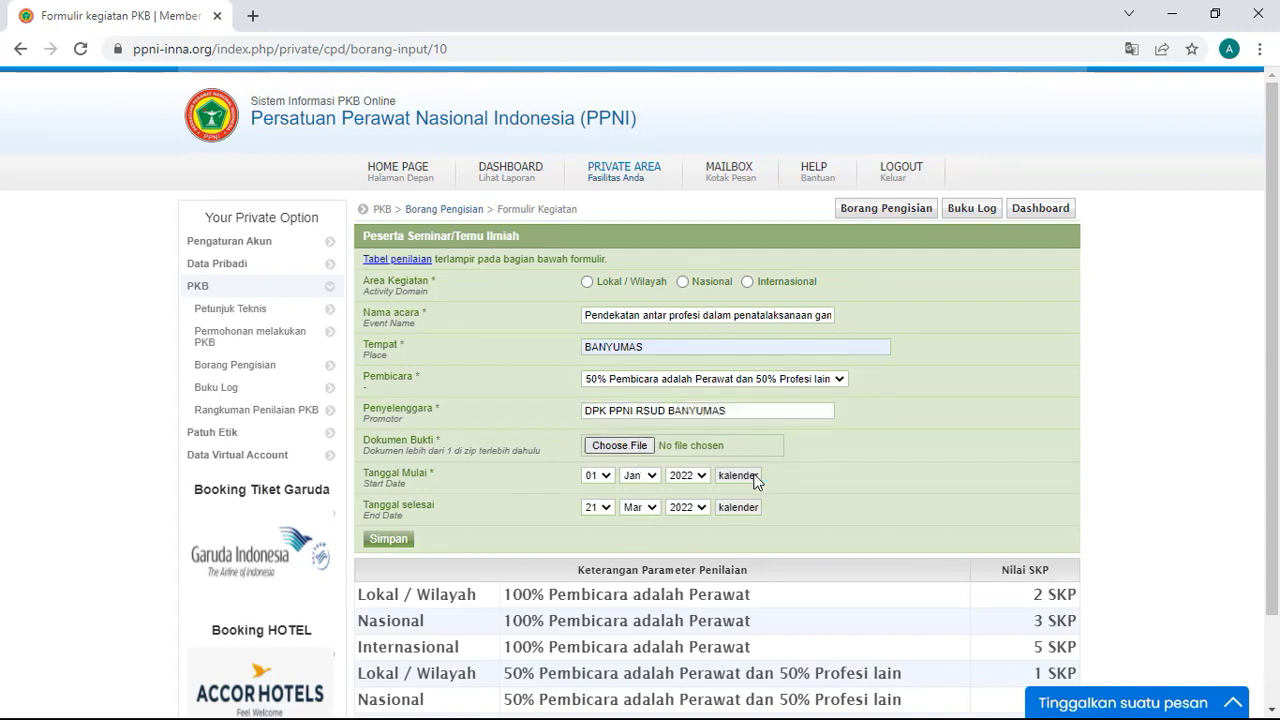
- Attach the Pendekatan Antar Profesi certificate image from the 2019 folder as the seminar's Dokumen Bukti
{"action": "left_click", "coordinate": [619, 445]}
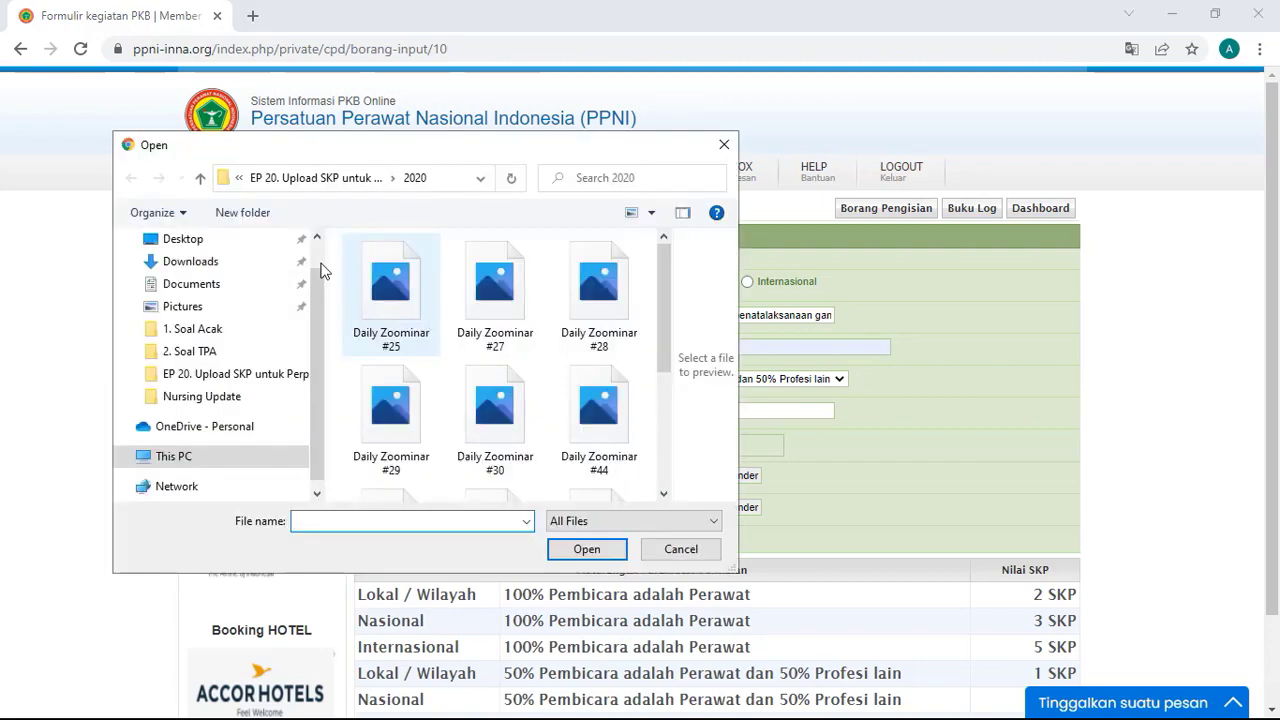
{"action": "left_click", "coordinate": [200, 178]}
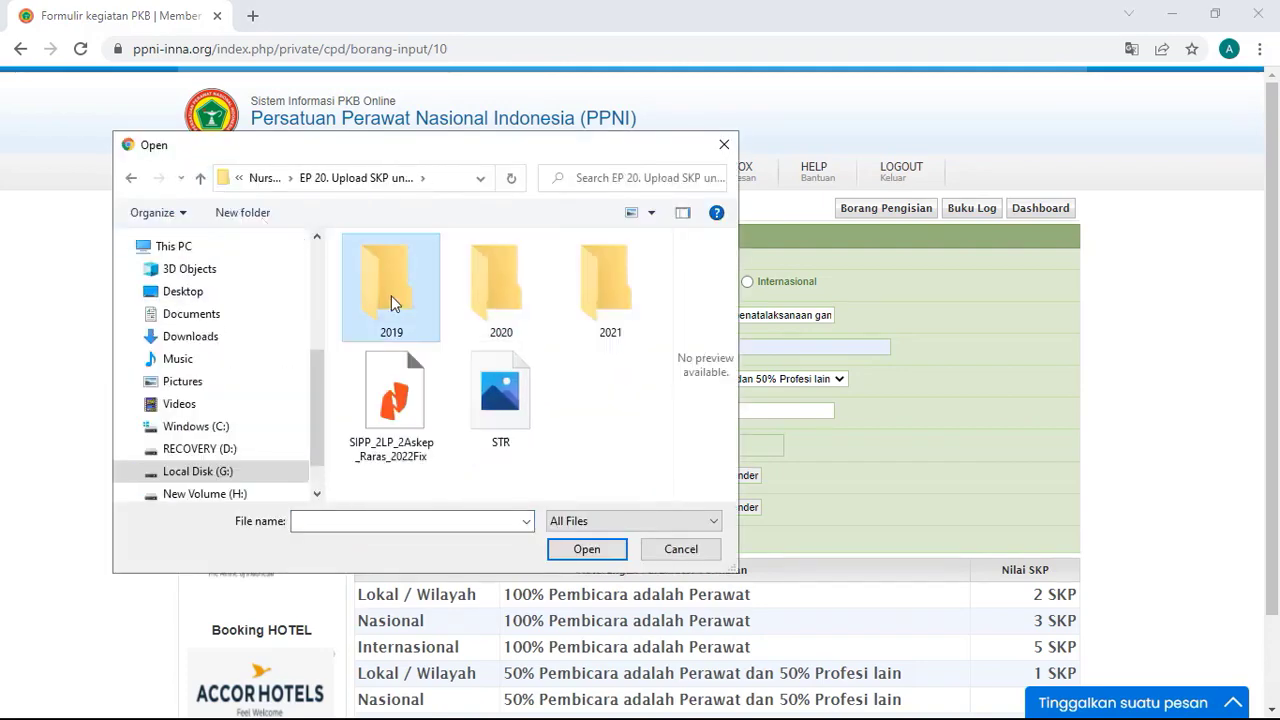
{"action": "double_click", "coordinate": [405, 312]}
{"action": "left_click", "coordinate": [390, 302]}
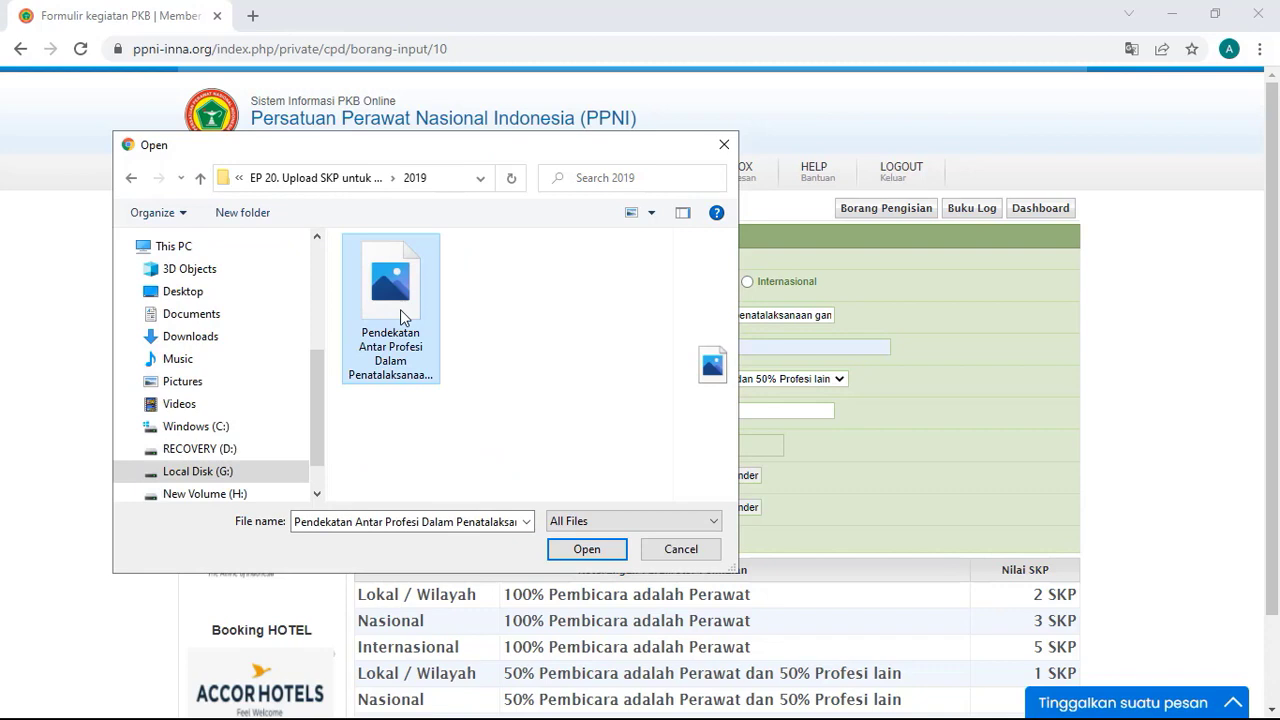
{"action": "double_click", "coordinate": [400, 313]}
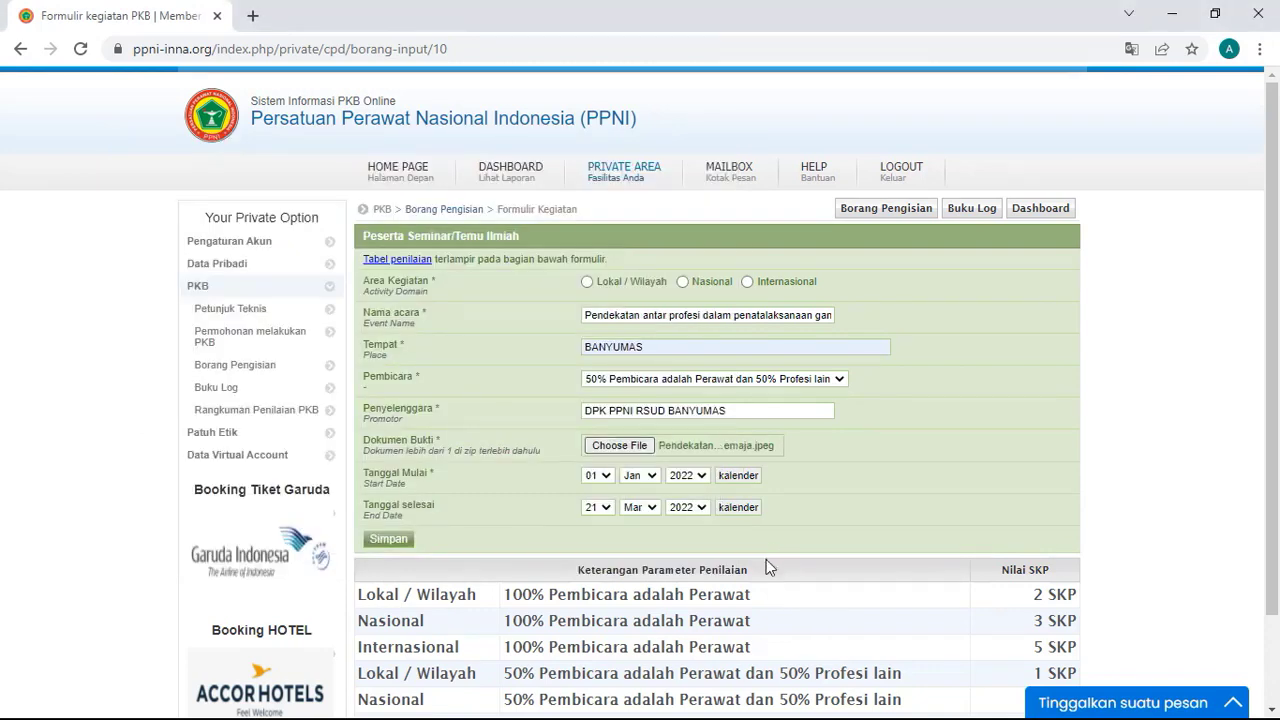
- Check the event date on the certificate image and set the seminar's Tanggal Mulai to 26 Jan 2019
{"action": "key", "text": "alt+Tab"}
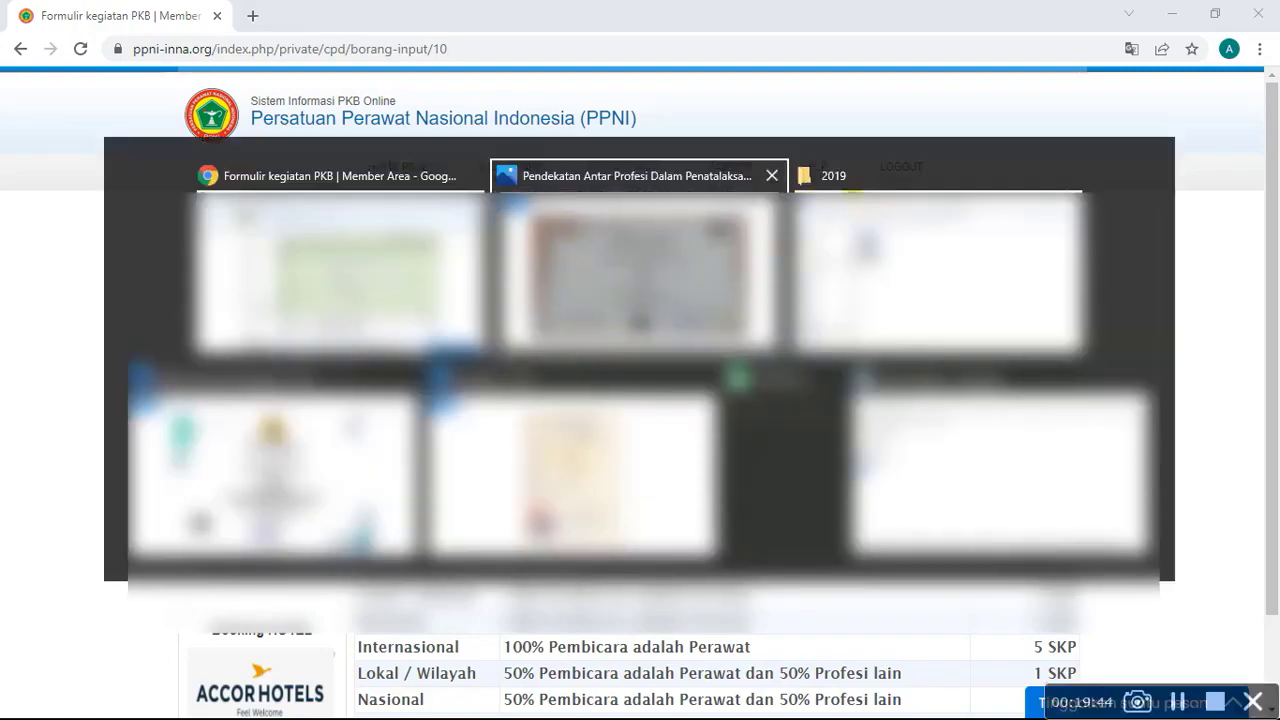
{"action": "key", "text": "alt+Tab"}
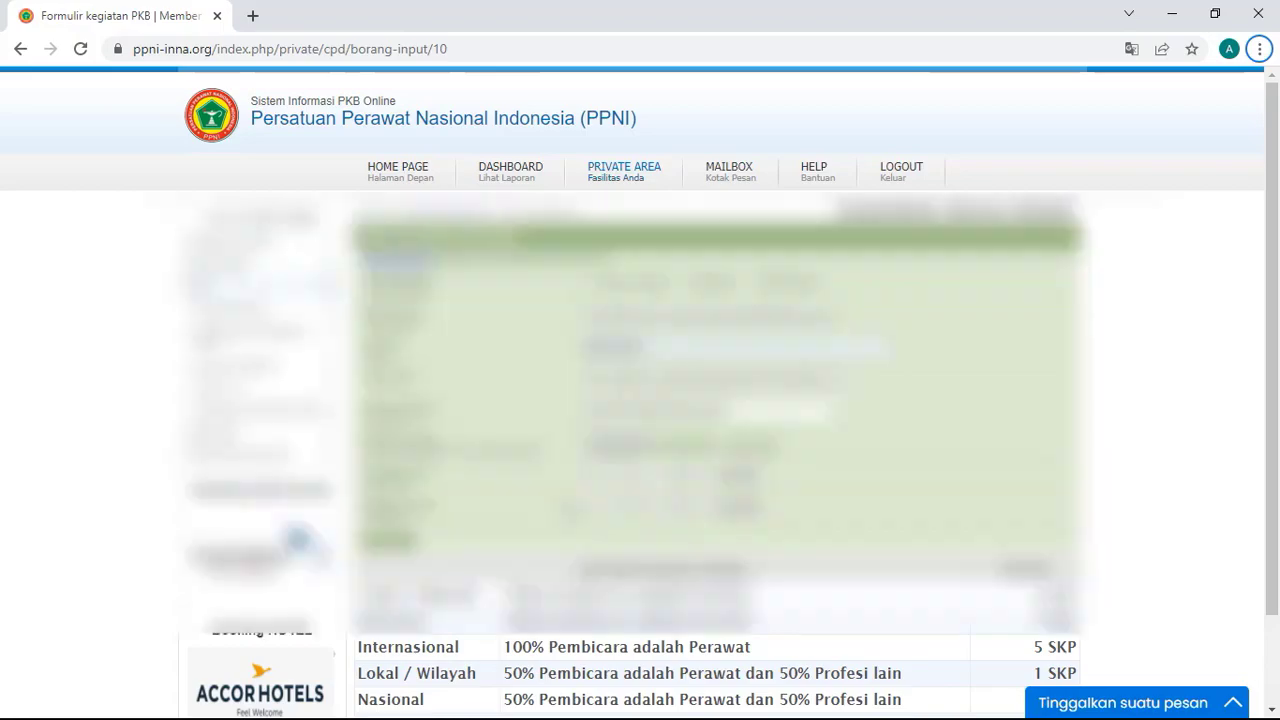
{"action": "key", "text": "alt+Tab"}
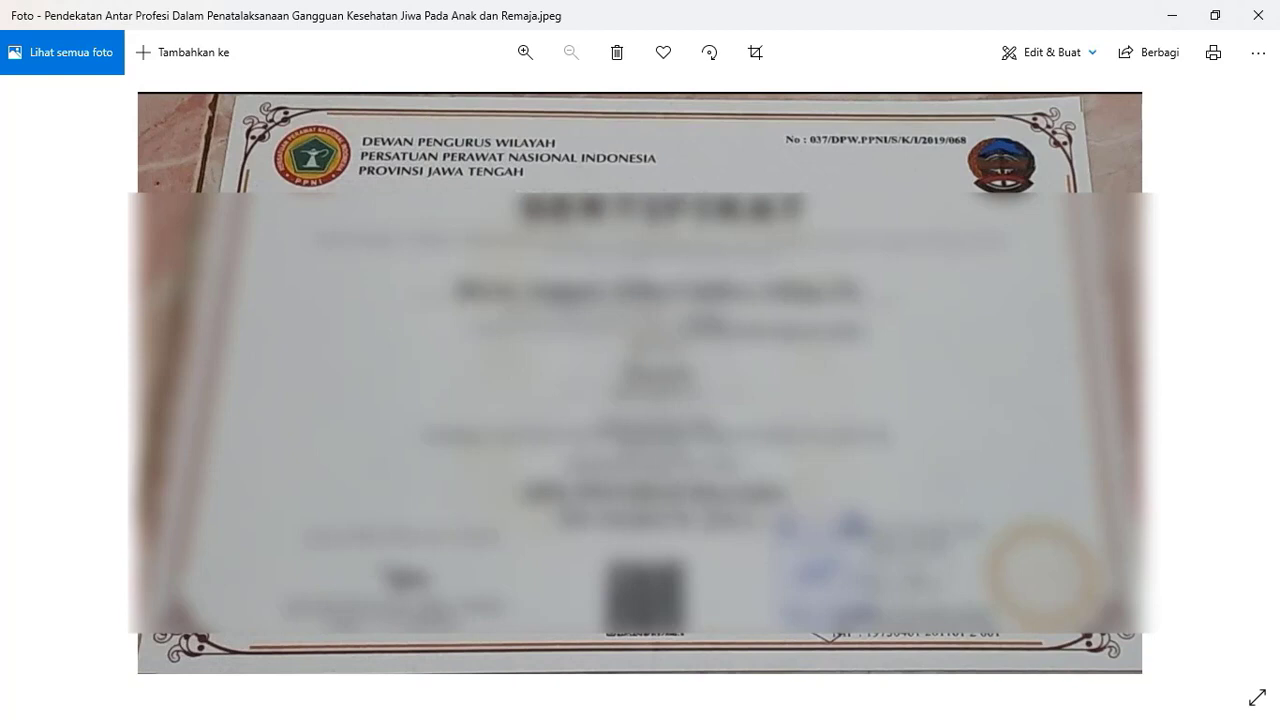
{"action": "key", "text": "alt+Tab"}
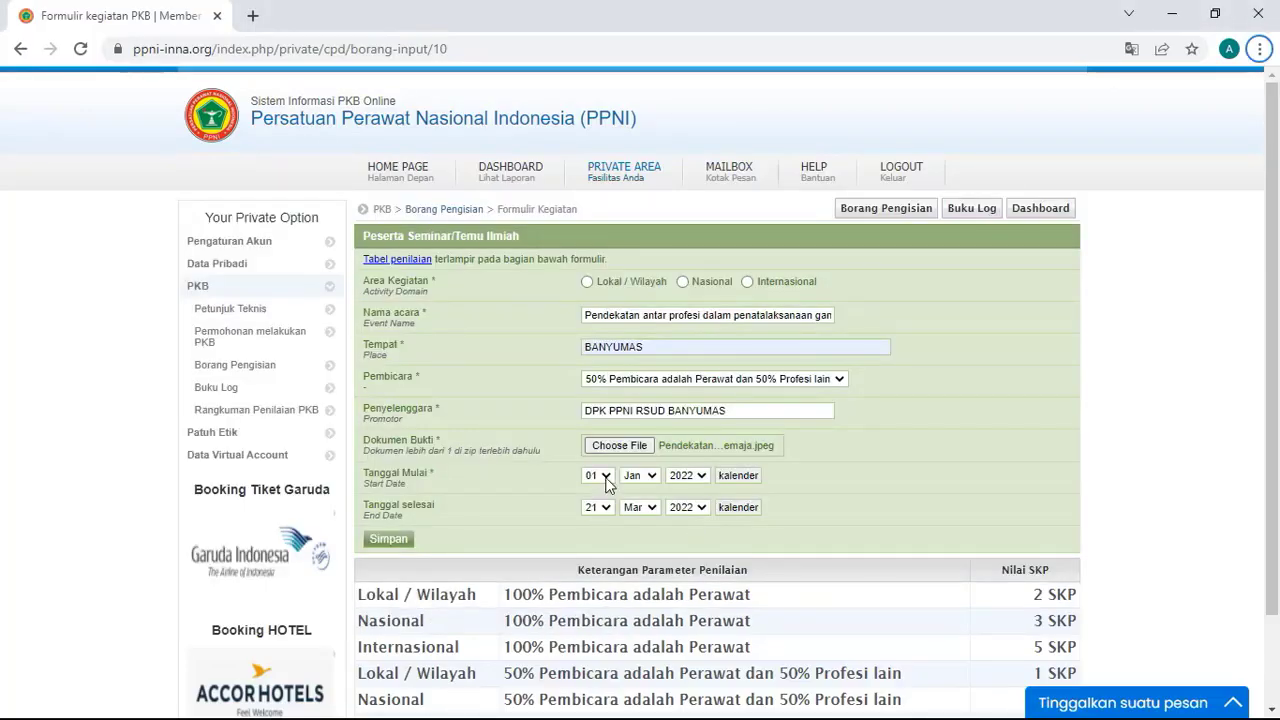
{"action": "left_click", "coordinate": [606, 484]}
{"action": "left_click", "coordinate": [606, 460]}
{"action": "left_click", "coordinate": [606, 460]}
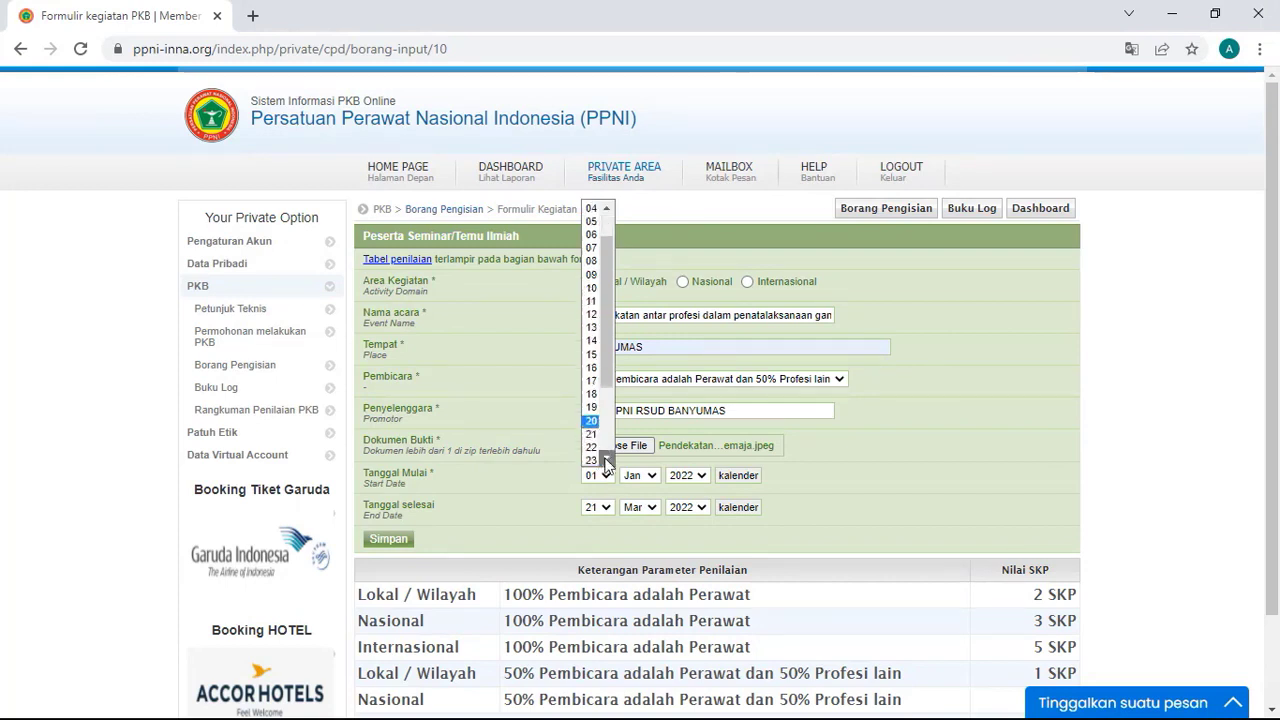
{"action": "scroll", "coordinate": [606, 460], "scroll_direction": "down", "scroll_amount": 3}
{"action": "left_click", "coordinate": [595, 398]}
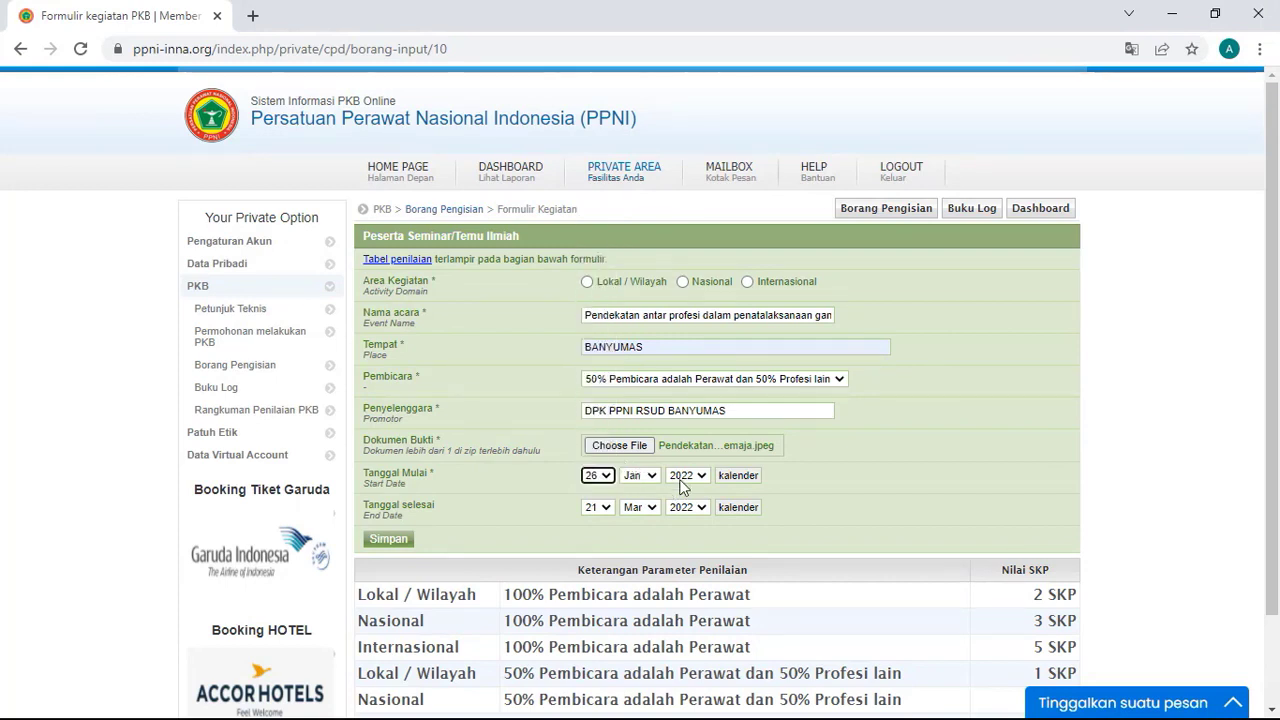
{"action": "left_click", "coordinate": [702, 478]}
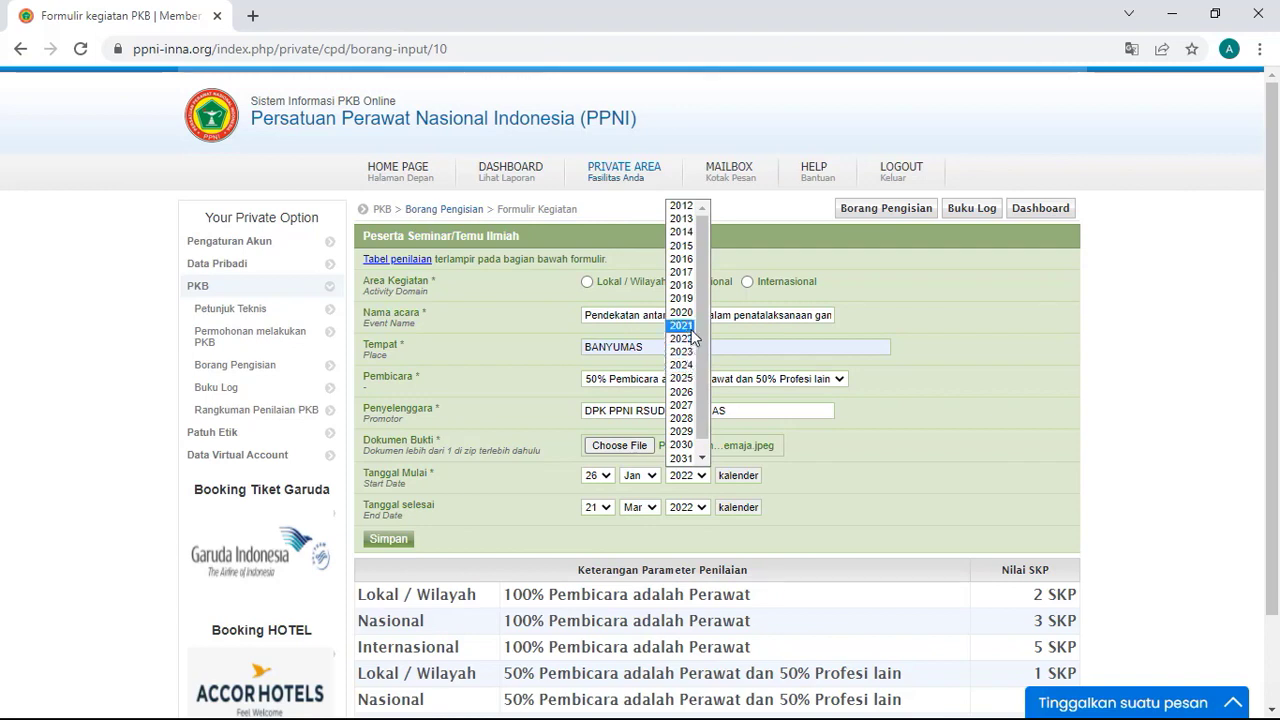
{"action": "left_click", "coordinate": [682, 298]}
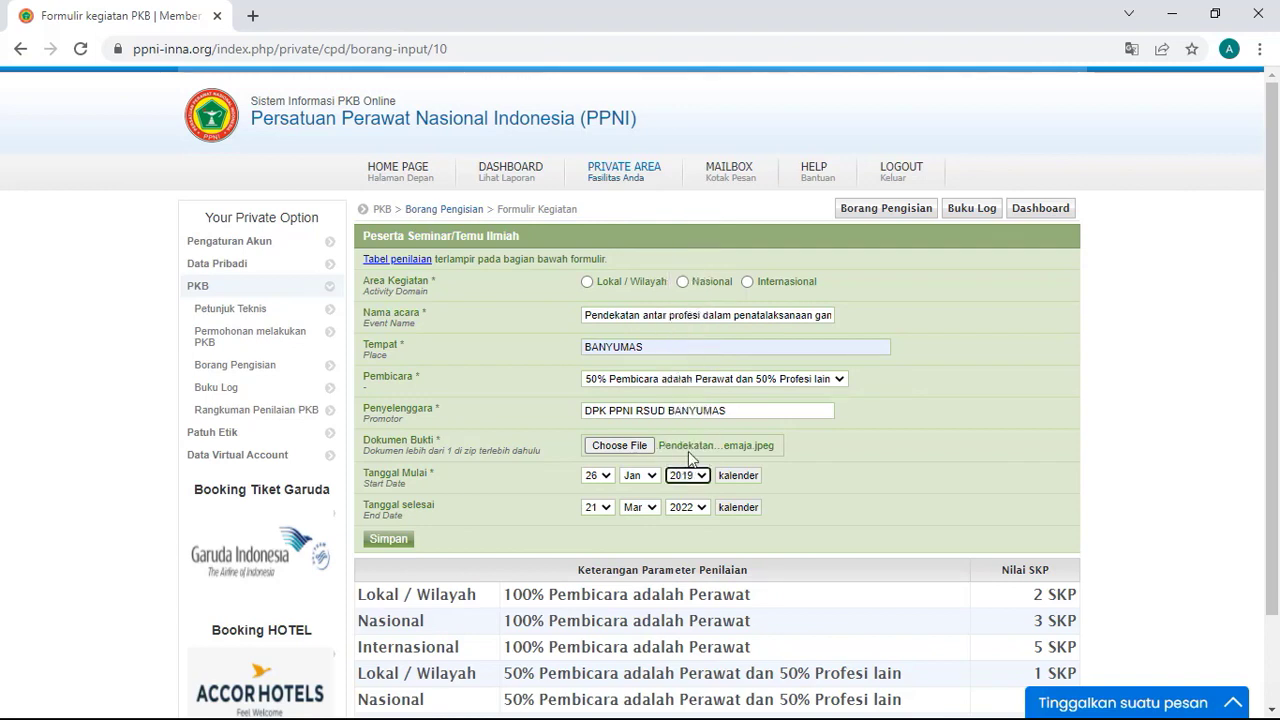
- Set the seminar's Tanggal selesai to 26 Jan 2019 and try to save the form
{"action": "left_click", "coordinate": [604, 507]}
{"action": "scroll", "coordinate": [606, 470], "scroll_direction": "down", "scroll_amount": 2}
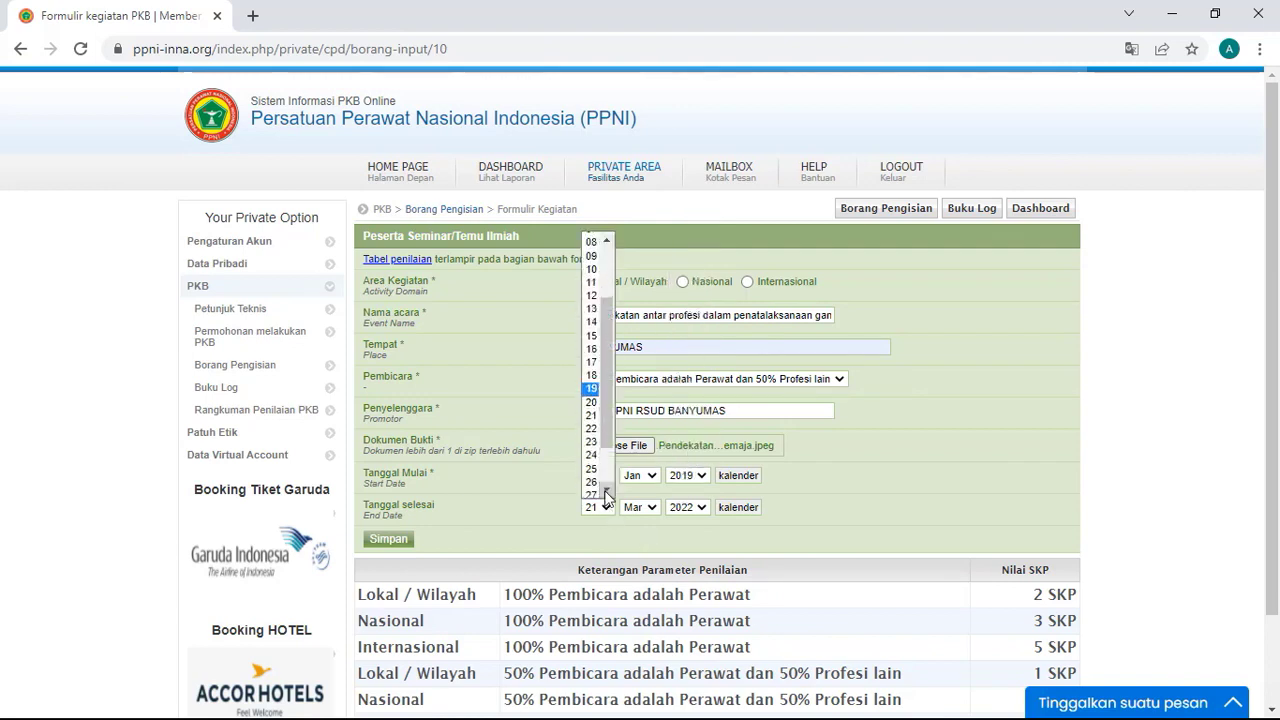
{"action": "left_click", "coordinate": [594, 481]}
{"action": "left_click", "coordinate": [640, 507]}
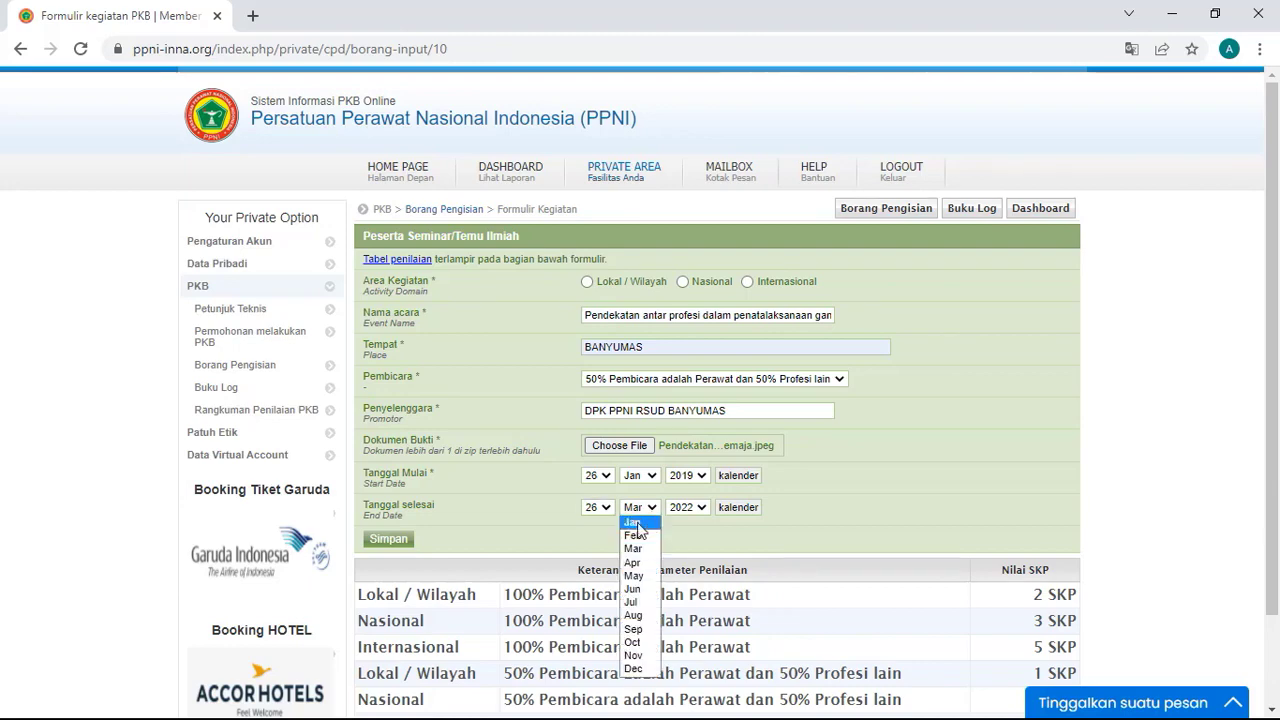
{"action": "left_click", "coordinate": [636, 523]}
{"action": "left_click", "coordinate": [690, 507]}
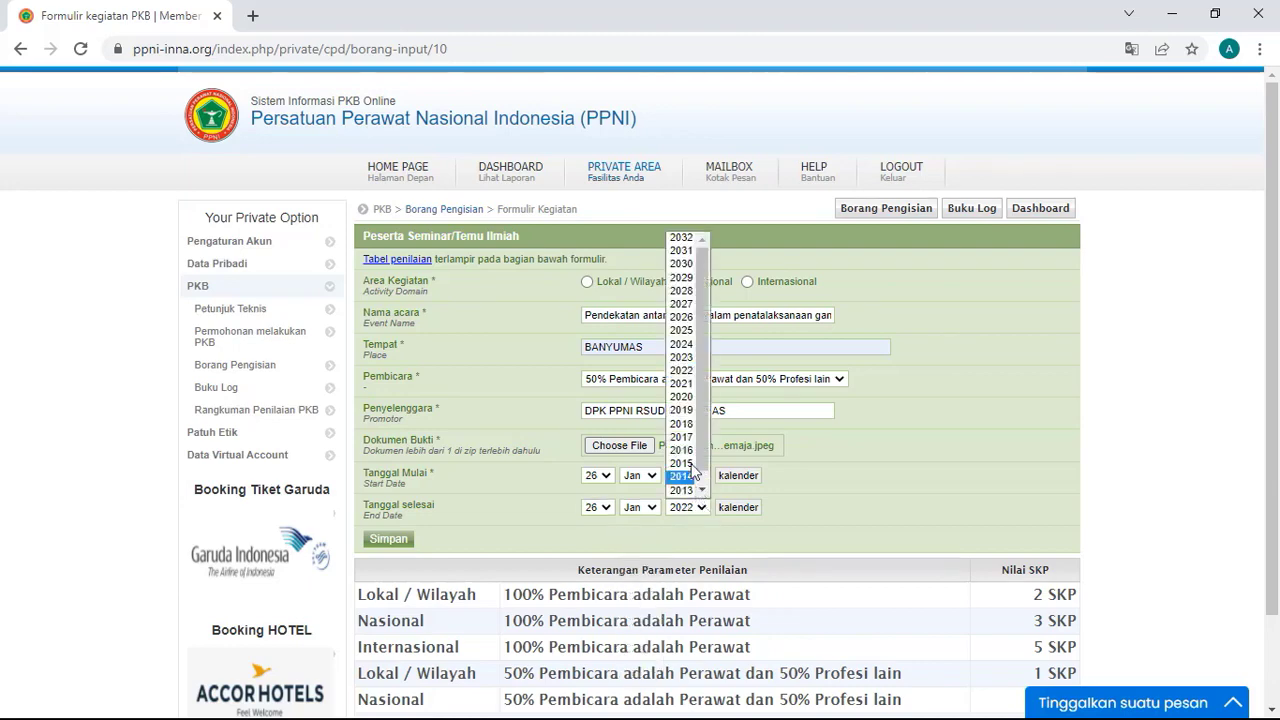
{"action": "left_click", "coordinate": [683, 410]}
{"action": "scroll", "coordinate": [560, 565], "scroll_direction": "down", "scroll_amount": 1}
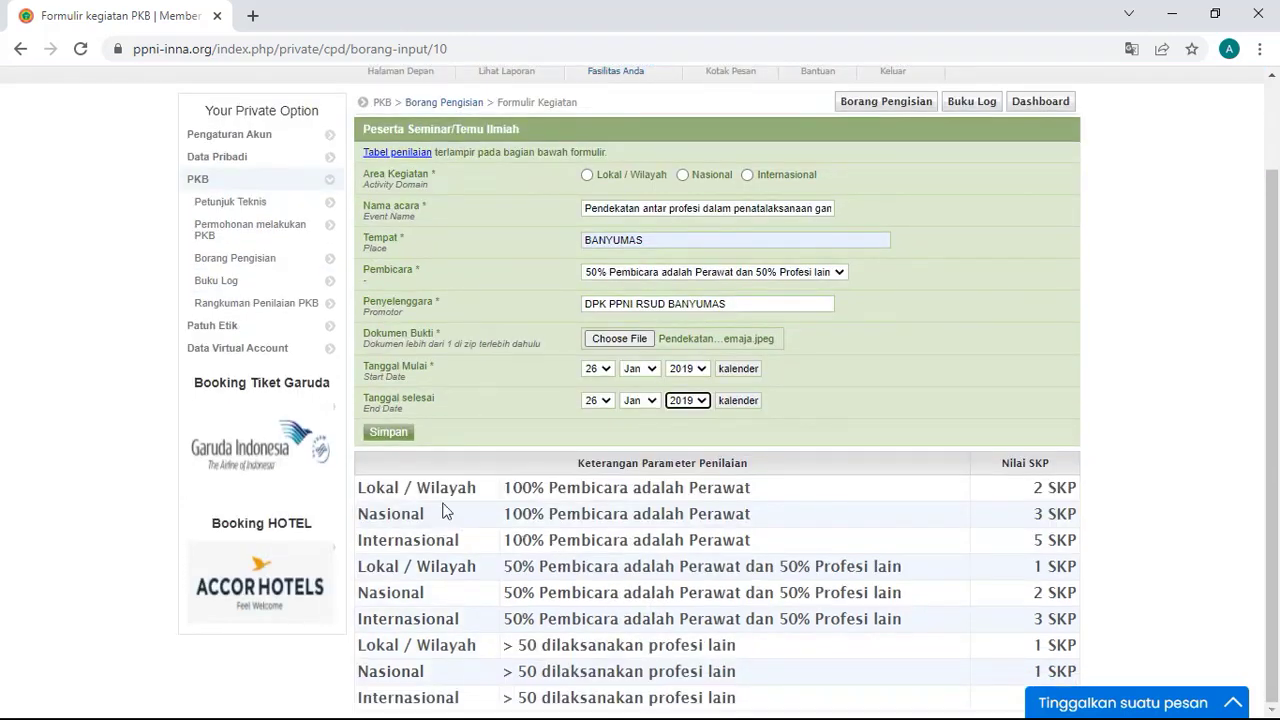
{"action": "left_click", "coordinate": [396, 436]}
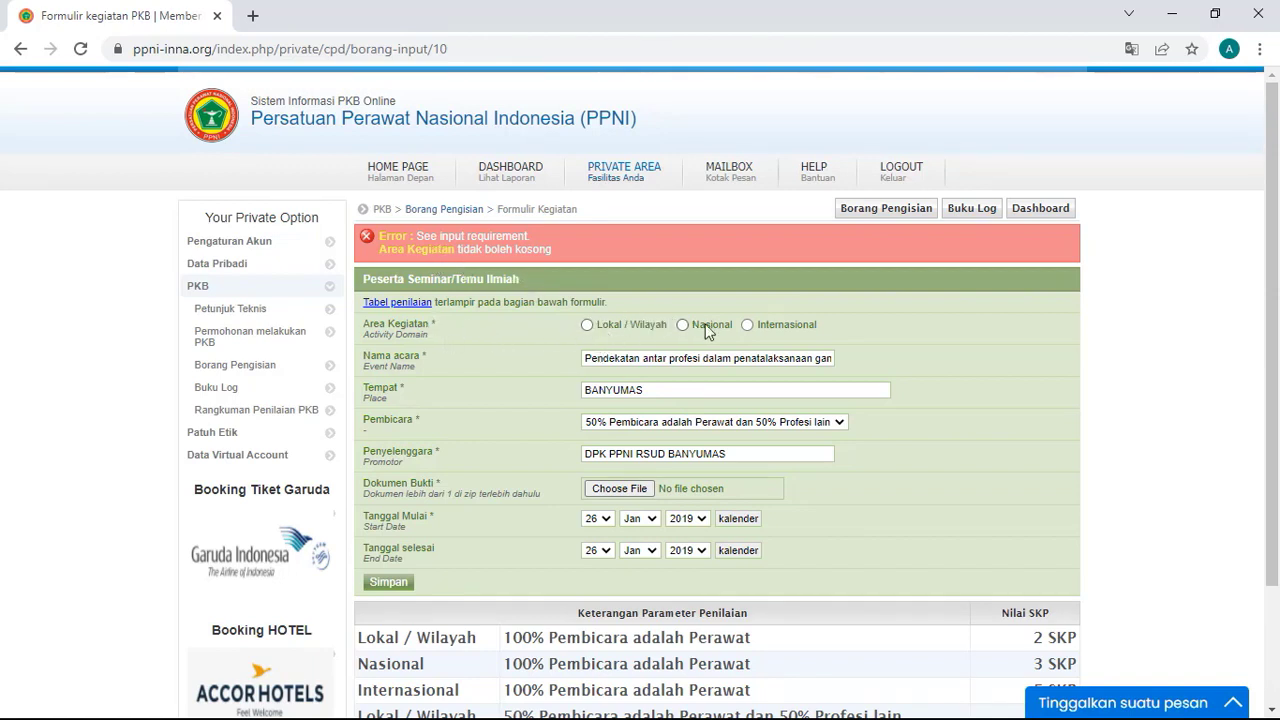
- Set Area Kegiatan to Lokal / Wilayah, reattach the Pendekatan Antar Profesi certificate image, and try to save the form again
{"action": "left_click", "coordinate": [591, 326]}
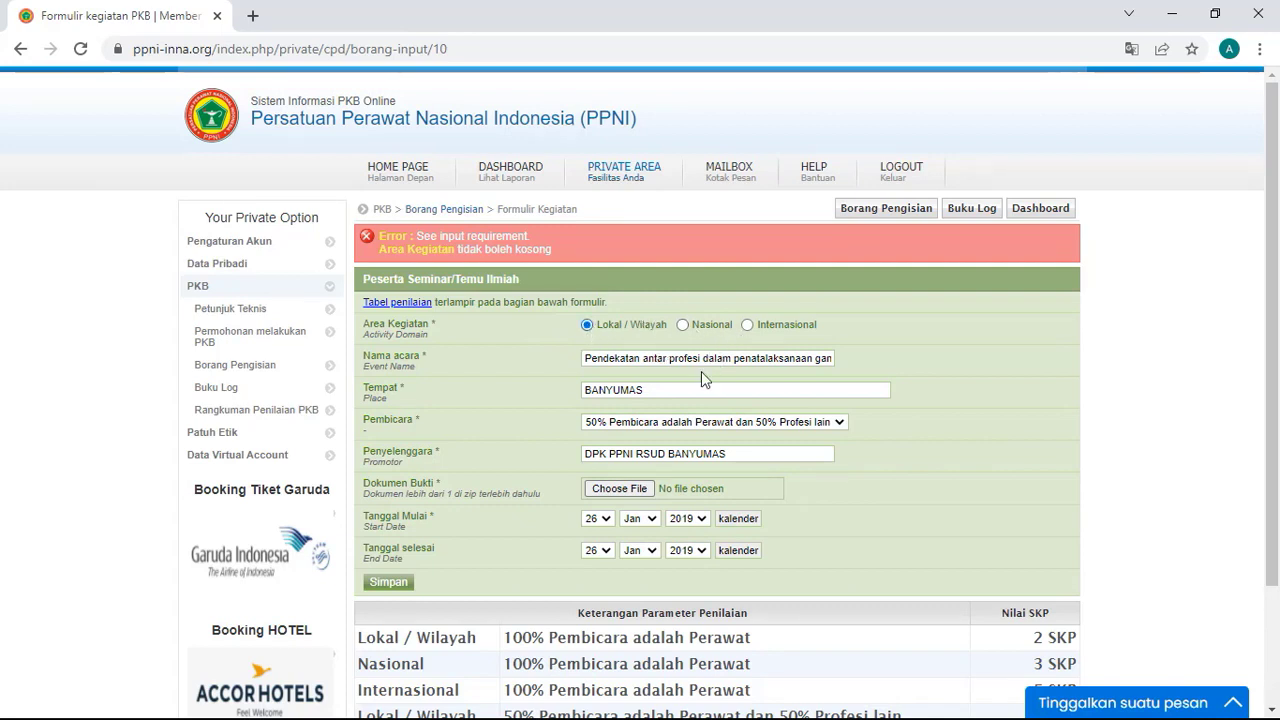
{"action": "left_click", "coordinate": [614, 489]}
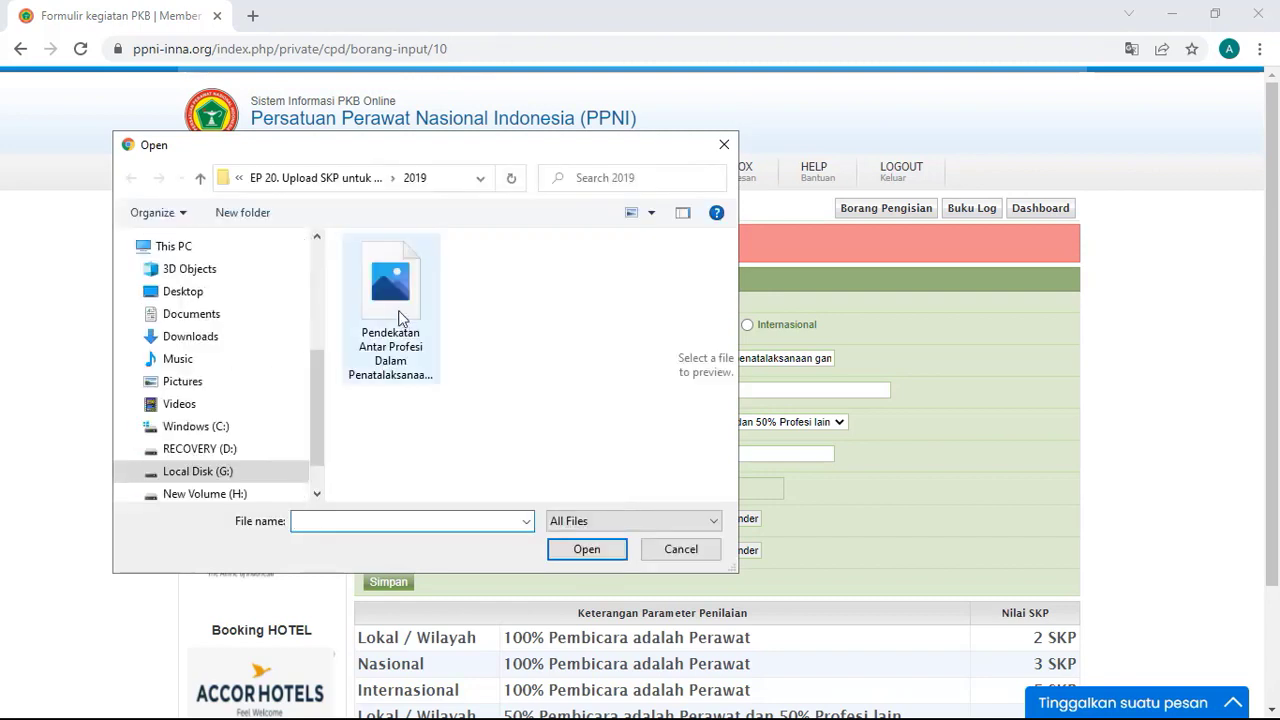
{"action": "left_click", "coordinate": [391, 300]}
{"action": "left_click", "coordinate": [580, 550]}
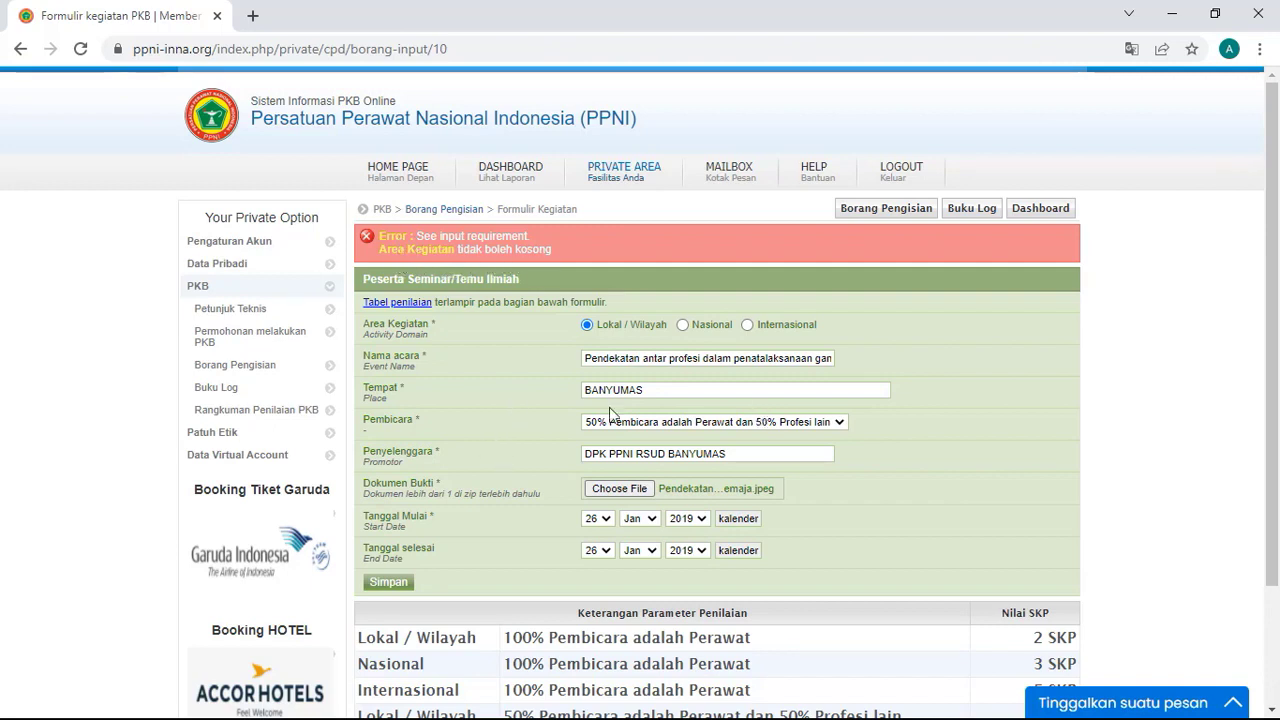
{"action": "left_click", "coordinate": [389, 584]}
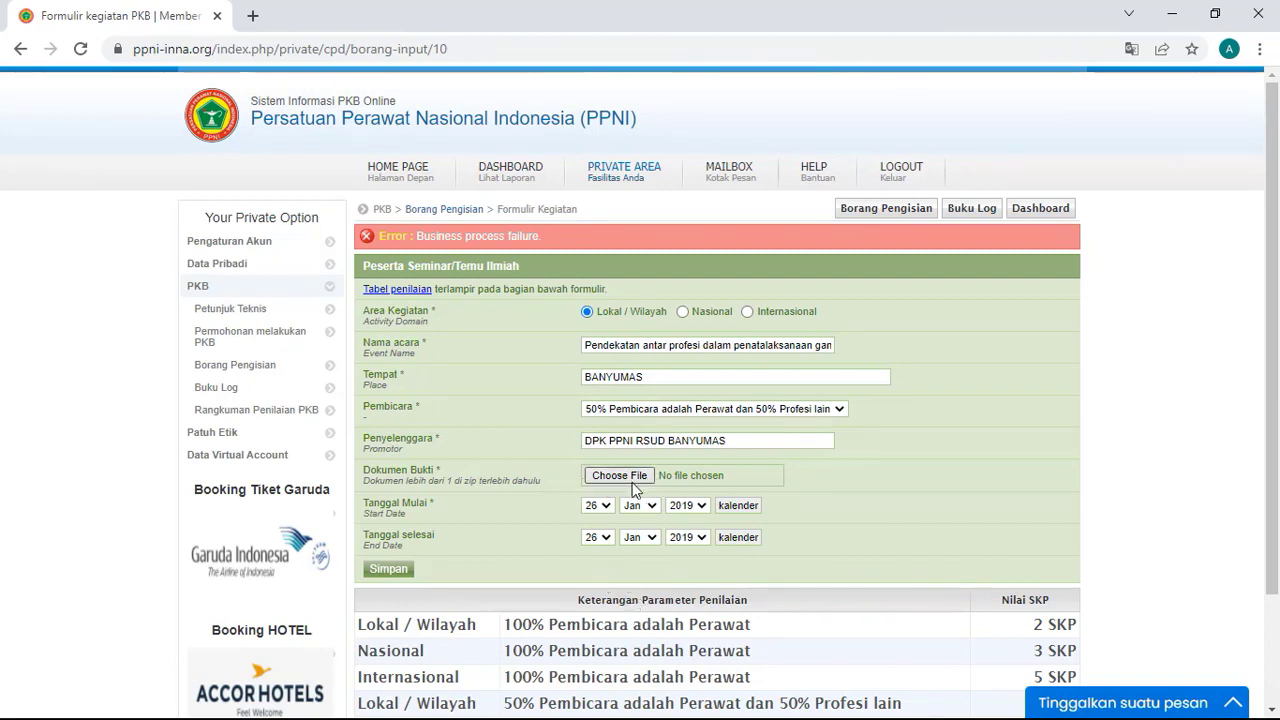
- Open a fresh Peserta Seminar/Temu Ilmiah form from Borang Pengisian and set its Area Kegiatan to Lokal / Wilayah
{"action": "left_click", "coordinate": [884, 210]}
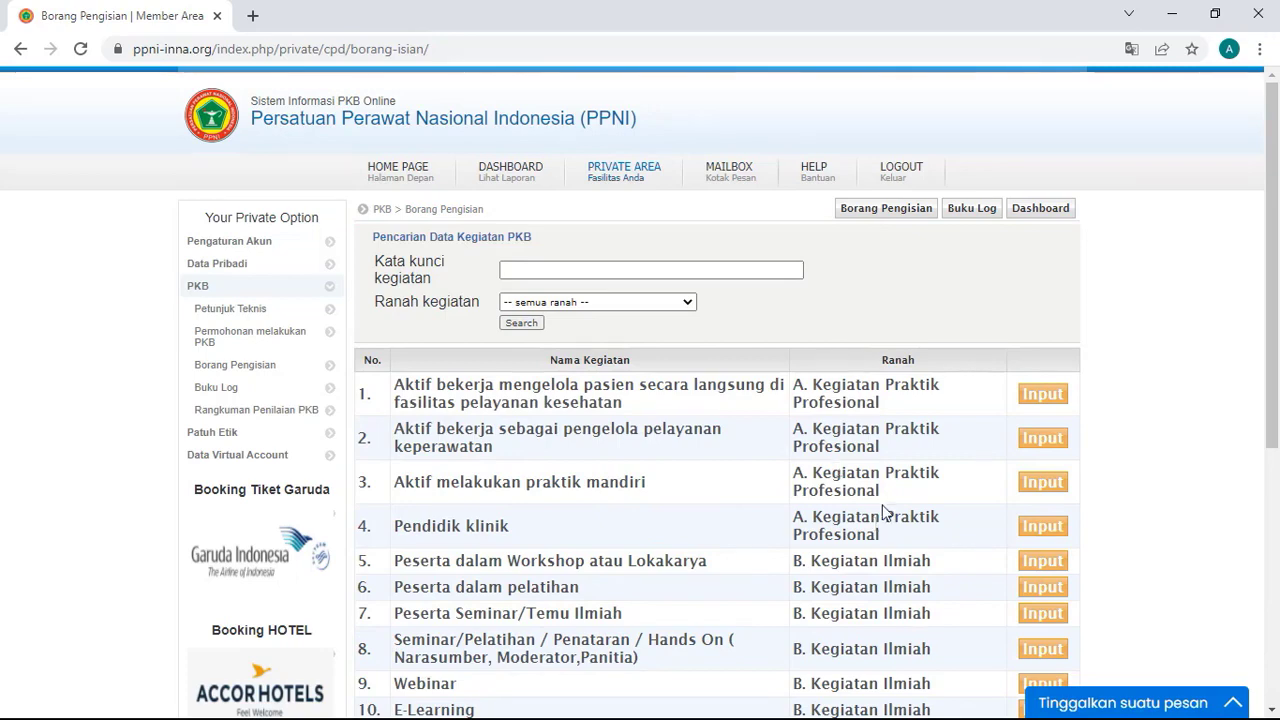
{"action": "scroll", "coordinate": [708, 497], "scroll_direction": "down", "scroll_amount": 1}
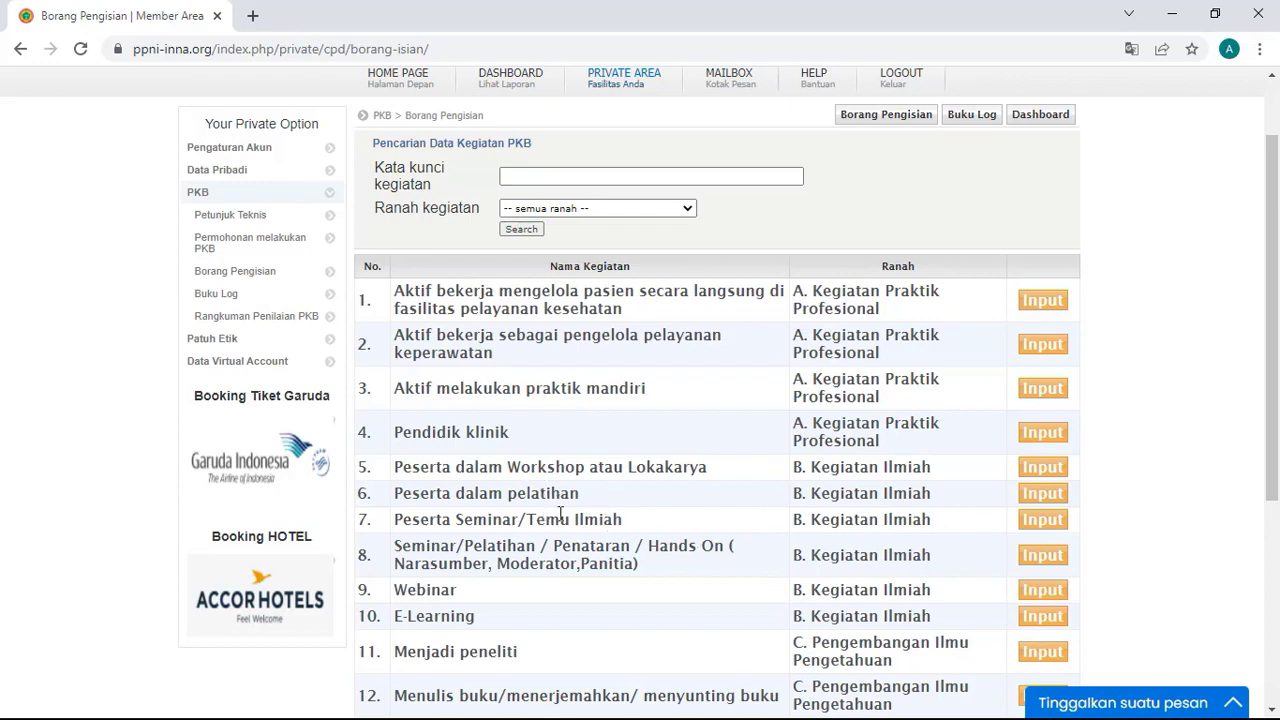
{"action": "left_click", "coordinate": [613, 529]}
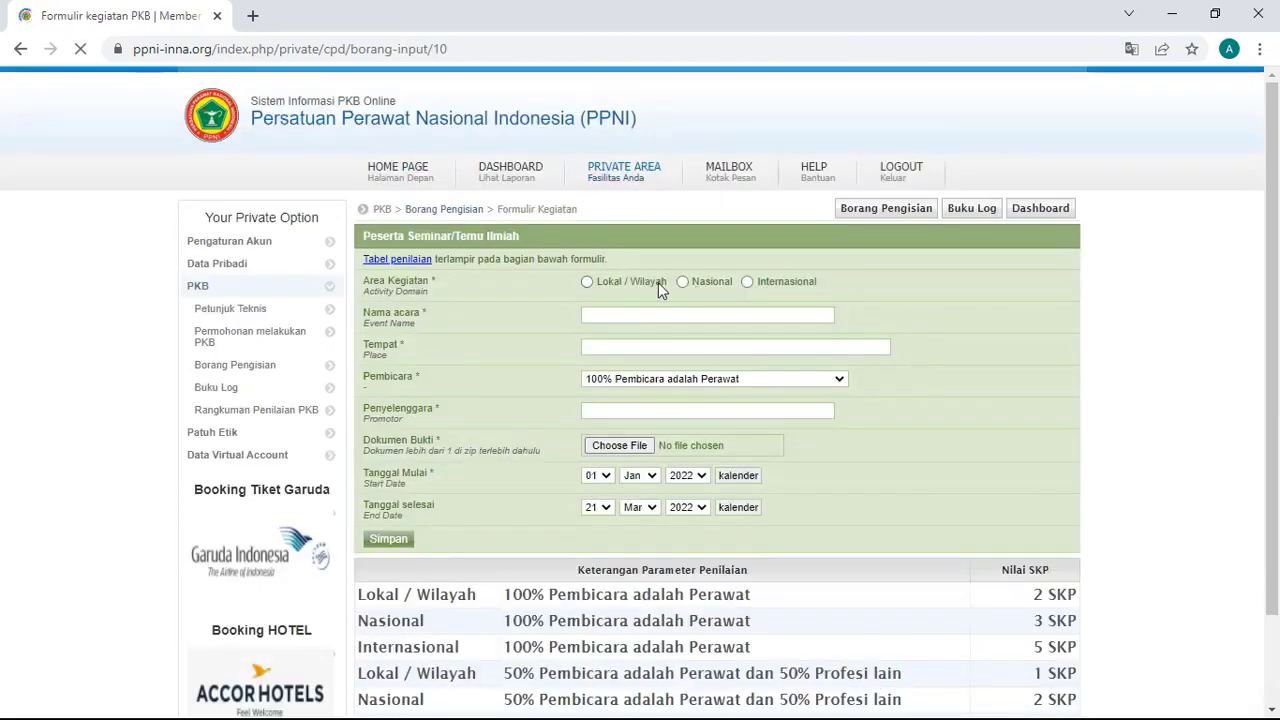
{"action": "left_click", "coordinate": [590, 282]}
- Consult the certificate image and fill Nama acara with the previously used "Pendekatan antar profesi dalam penatalaksanaan gangguan kesehatan jiwa" entry
{"action": "left_click", "coordinate": [597, 315]}
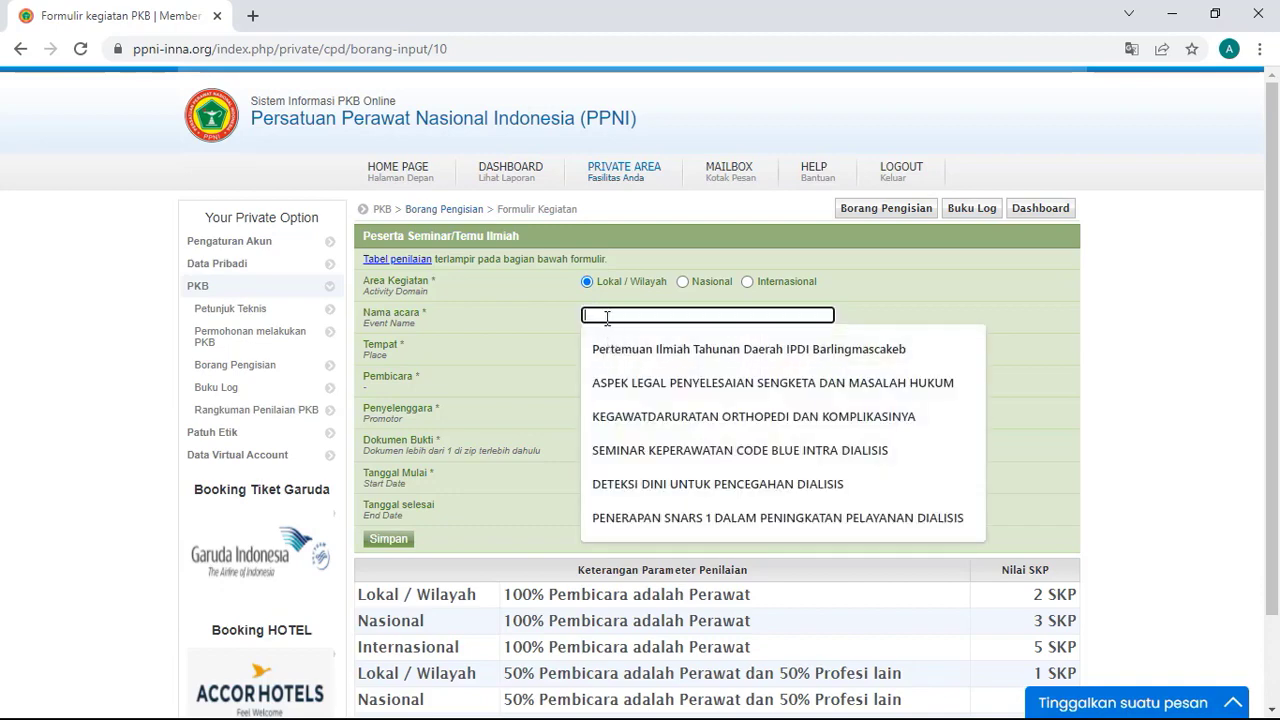
{"action": "key", "text": "alt+Tab"}
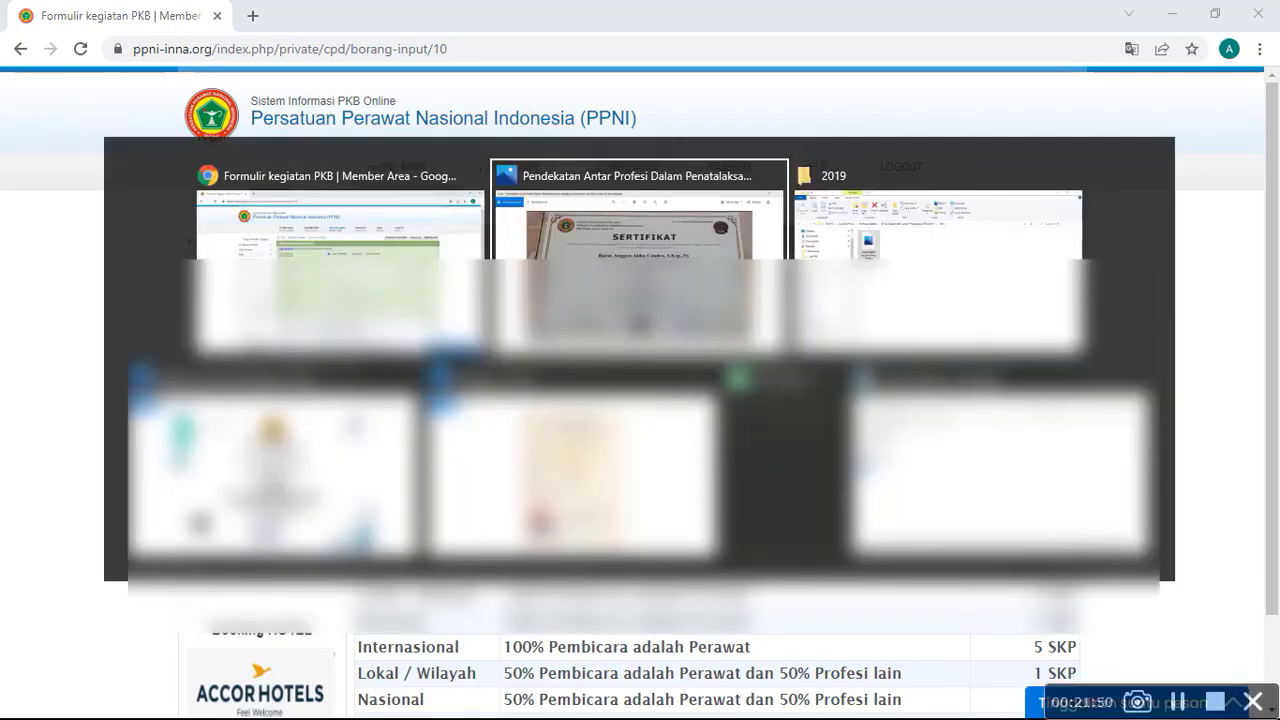
{"action": "key", "text": "alt+Tab"}
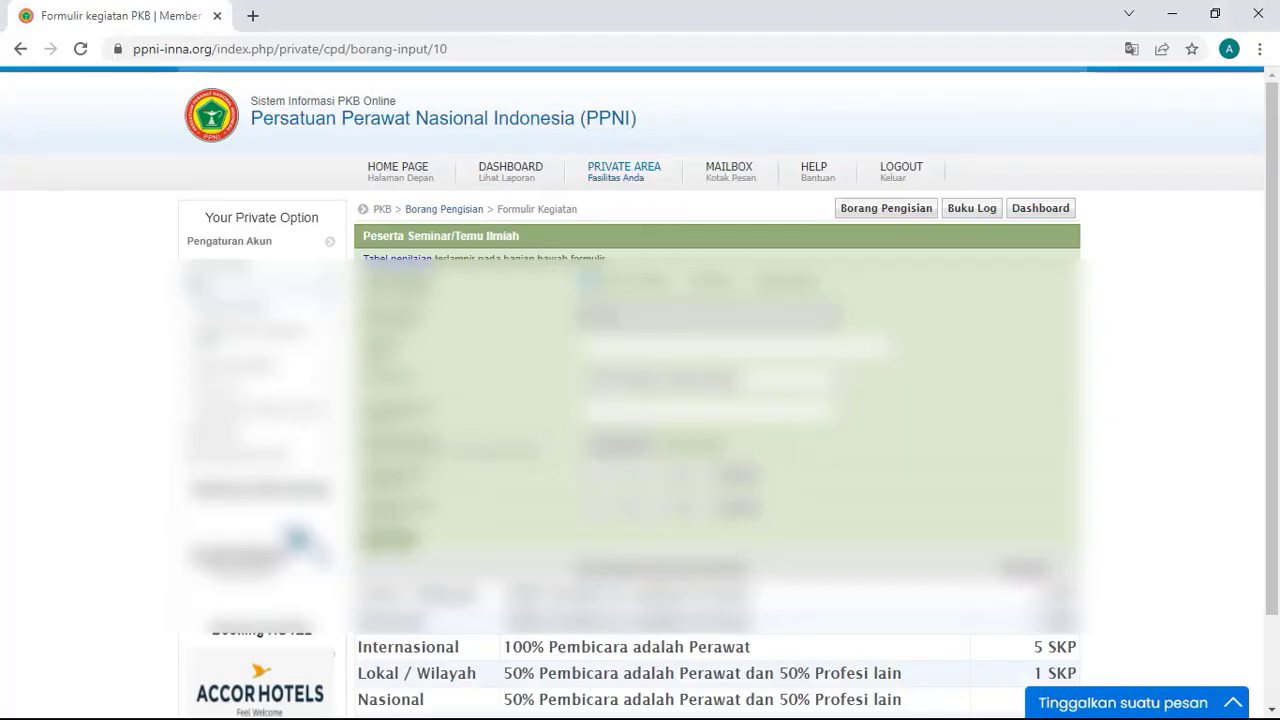
{"action": "left_click", "coordinate": [612, 316]}
{"action": "type", "text": "PEN"}
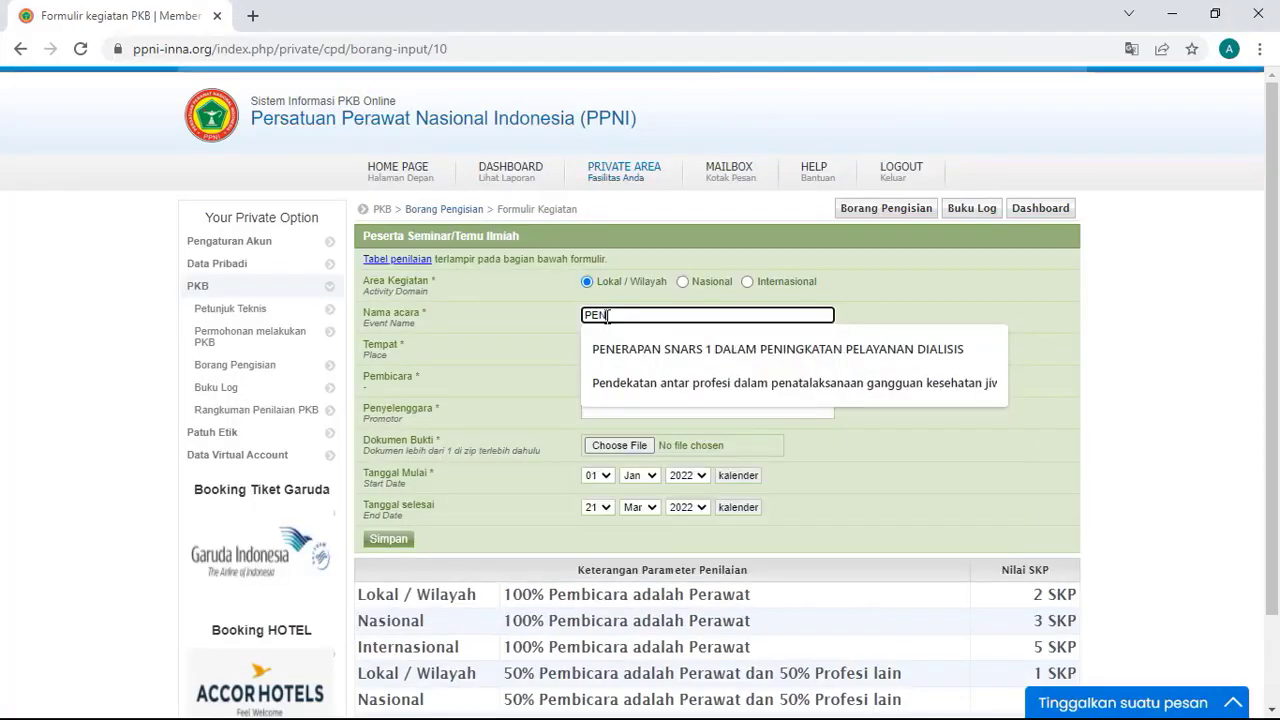
{"action": "left_click", "coordinate": [630, 390]}
- Set Tempat to BANYUMAS and Pembicara to "50% Pembicara adalah Perawat dan 50% Profesi lain"
{"action": "left_click", "coordinate": [598, 347]}
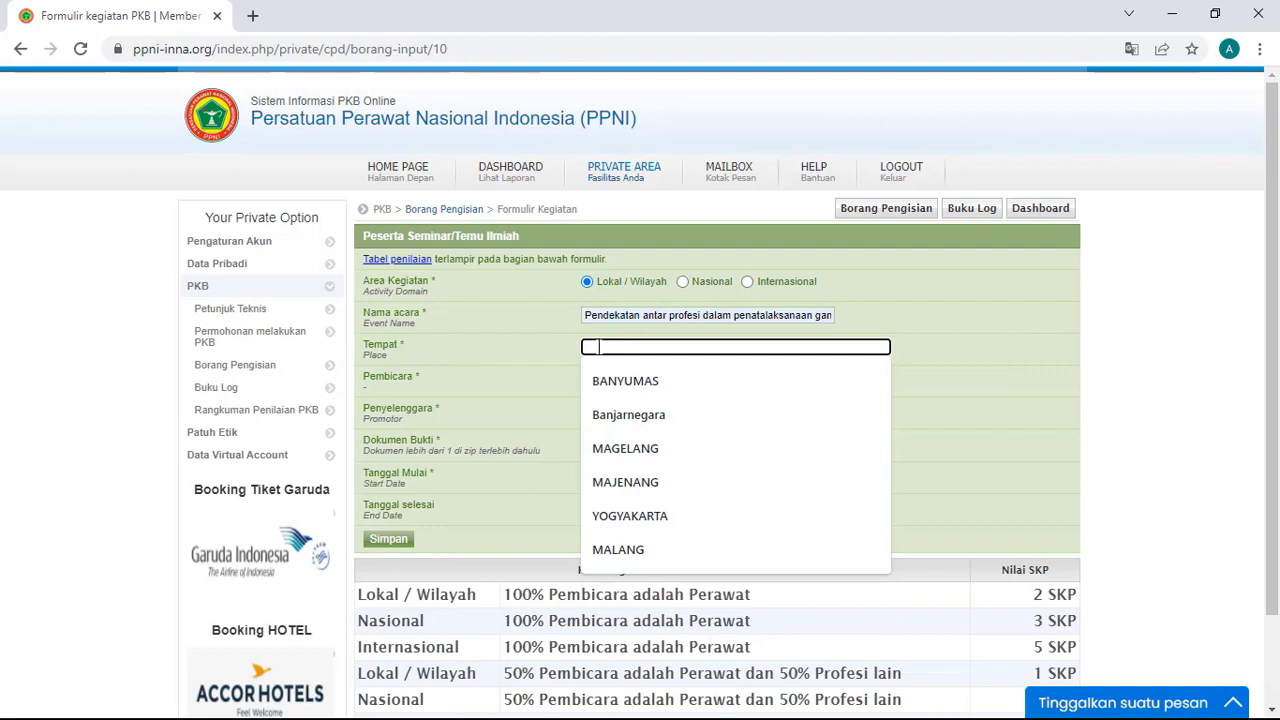
{"action": "left_click", "coordinate": [608, 384]}
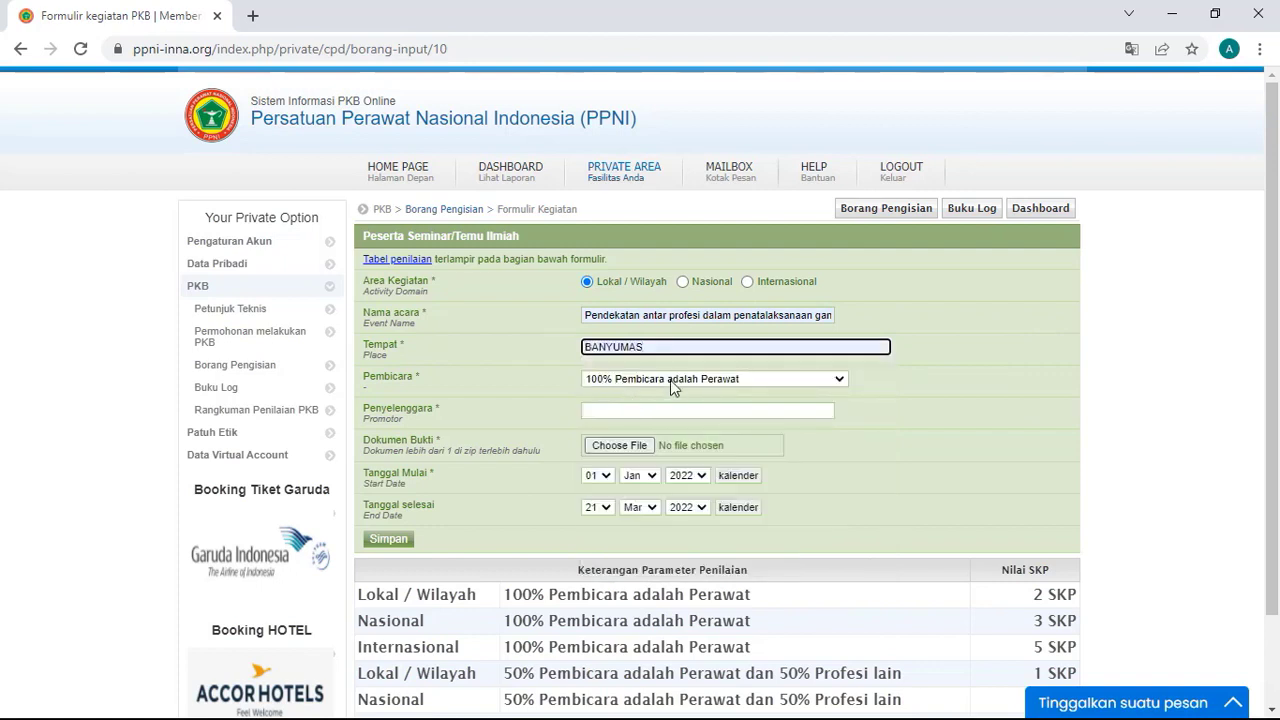
{"action": "left_click", "coordinate": [673, 388]}
{"action": "left_click", "coordinate": [632, 406]}
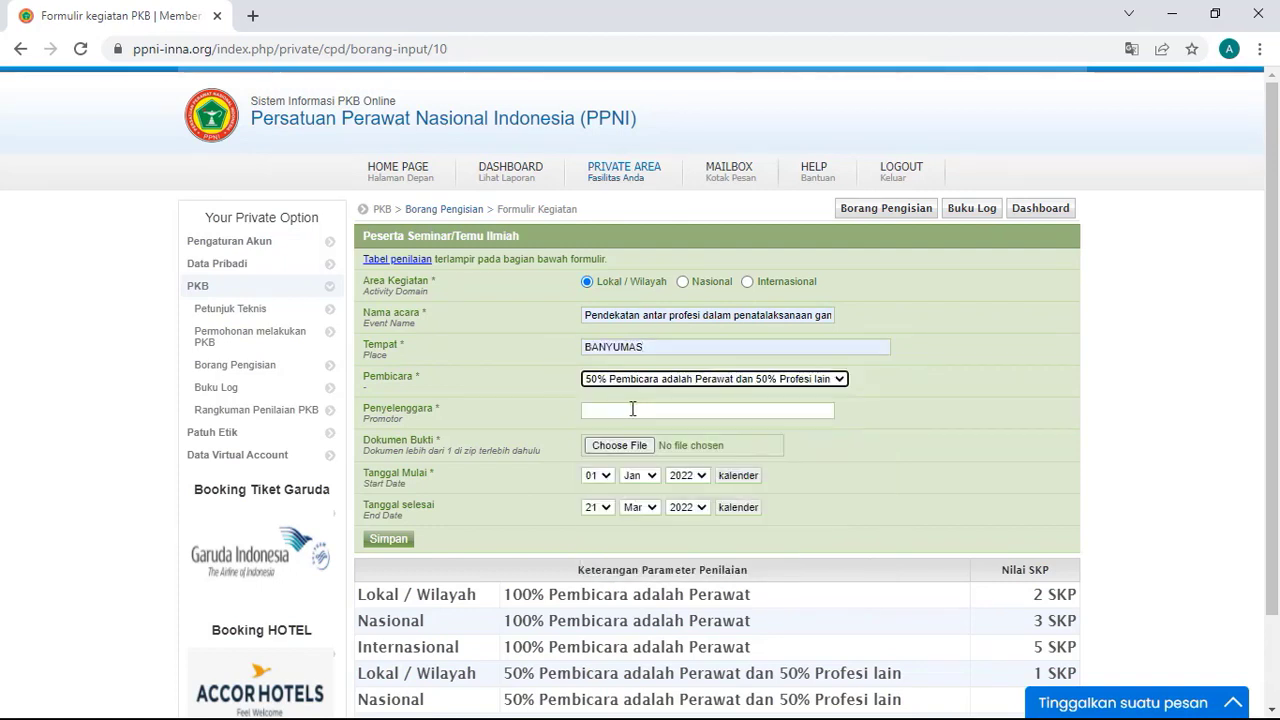
- Set Penyelenggara to DPK PPNI RSUD BANYUMAS and attach the Pendekatan Antar Profesi certificate image from the 2019 folder as Dokumen Bukti
{"action": "left_click", "coordinate": [632, 409]}
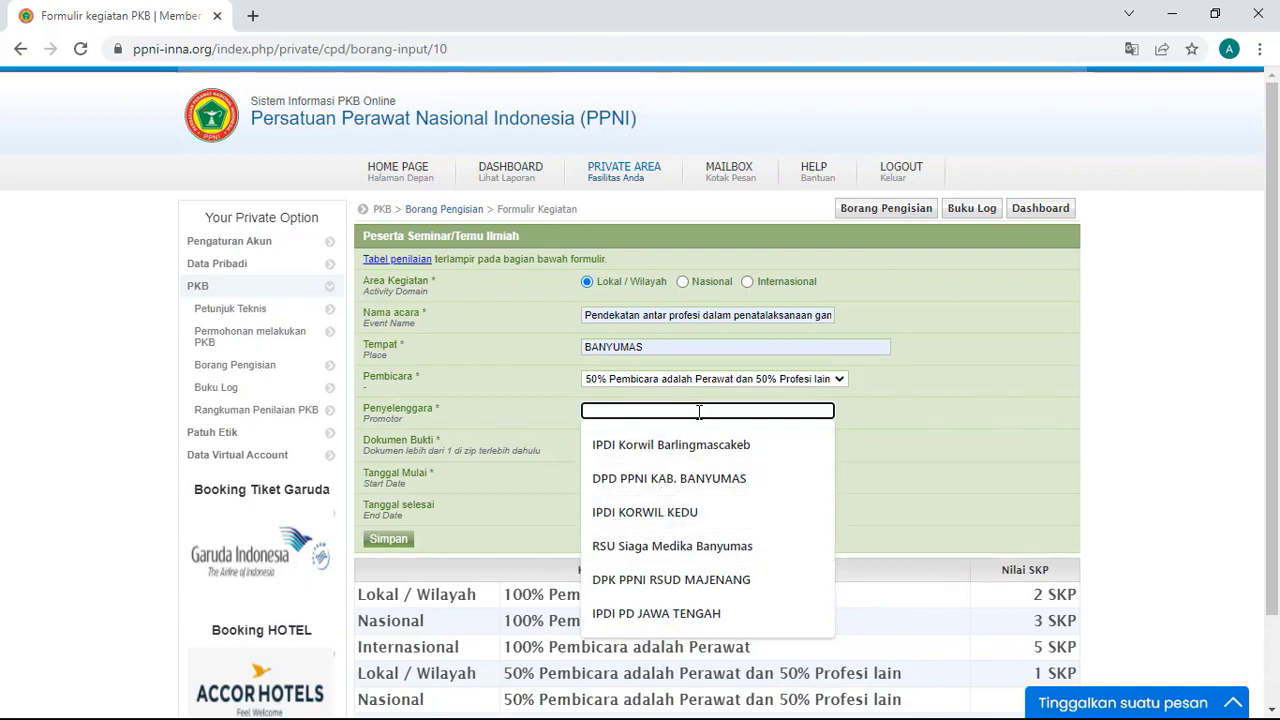
{"action": "type", "text": "DPK PPNI RSUD BANYUMAS"}
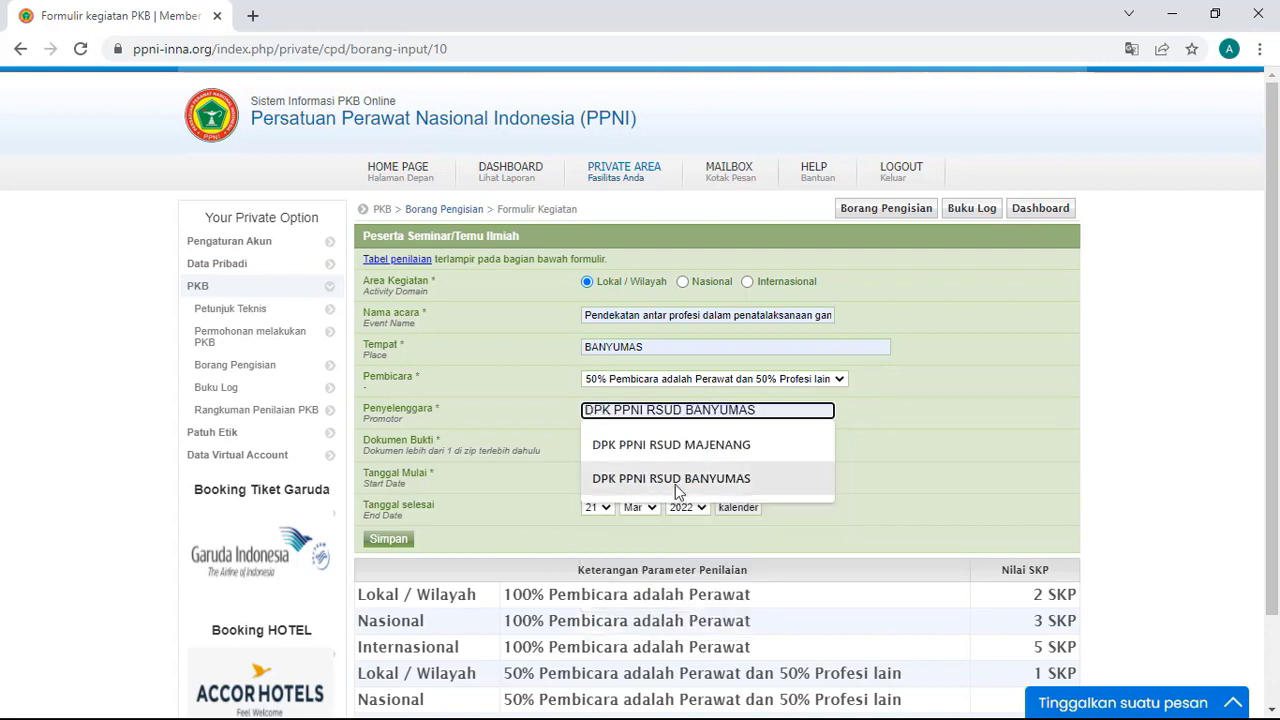
{"action": "left_click", "coordinate": [677, 482]}
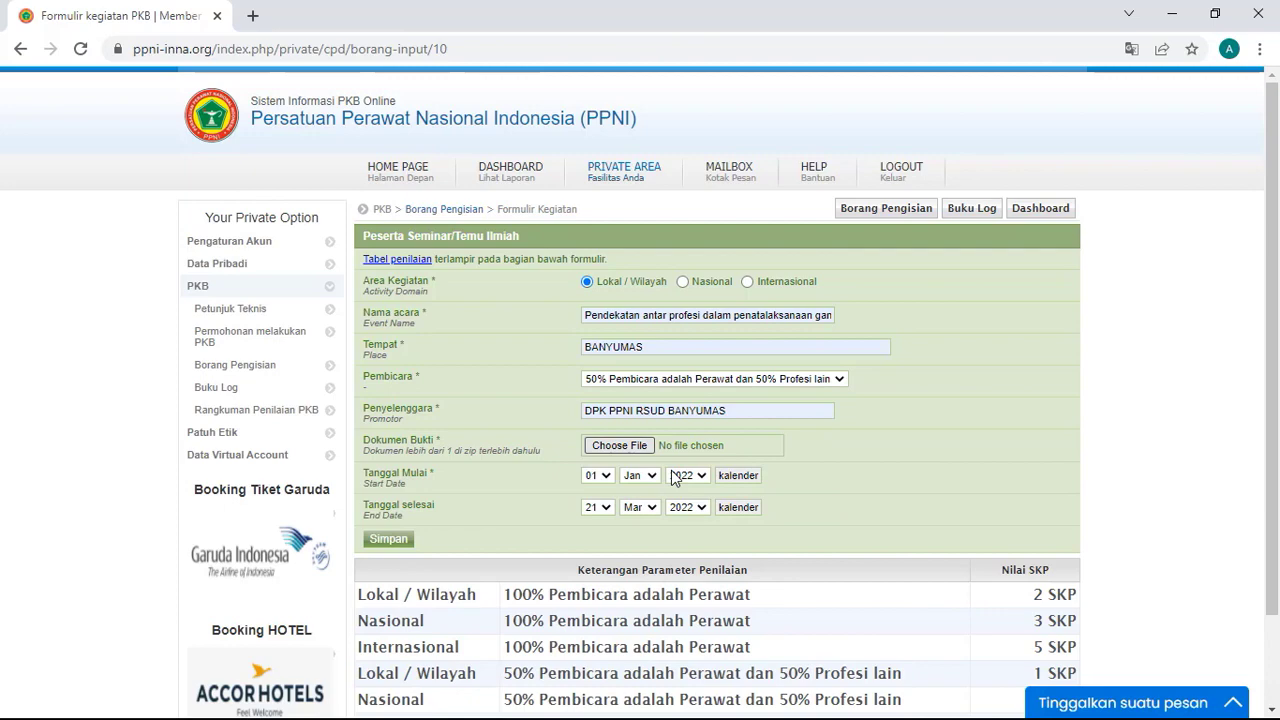
{"action": "left_click", "coordinate": [638, 437]}
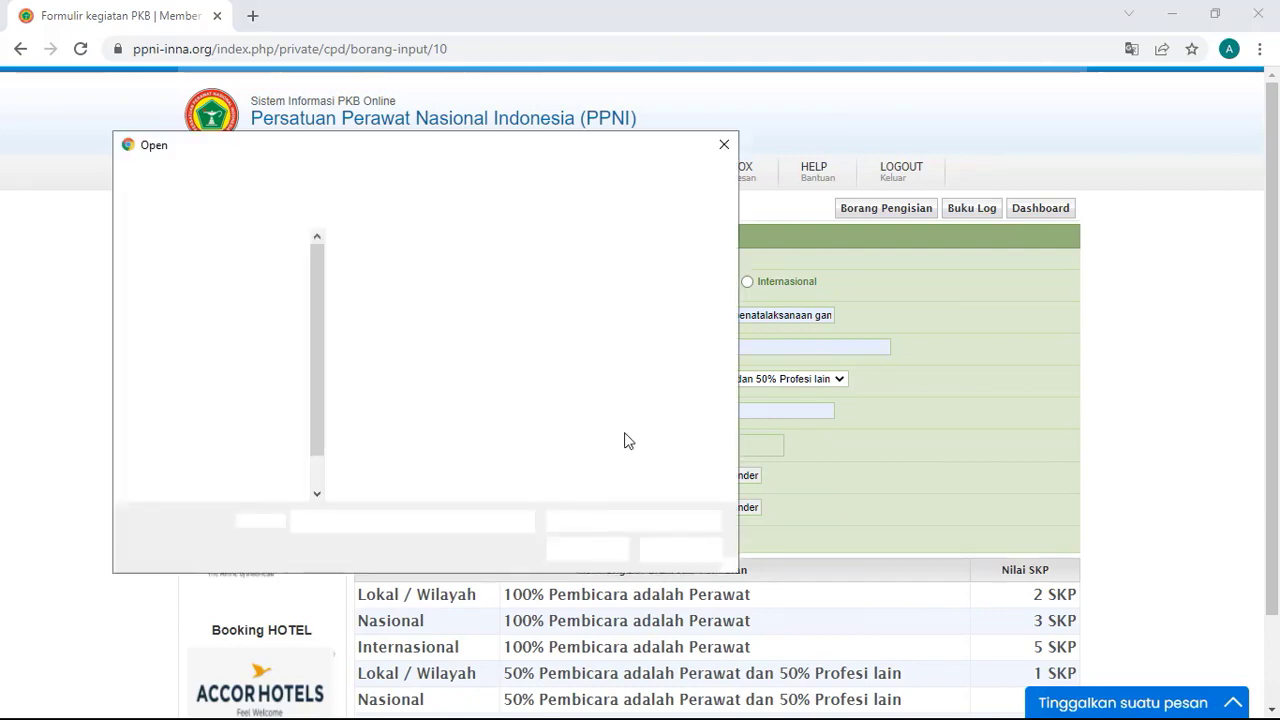
{"action": "left_click", "coordinate": [368, 292]}
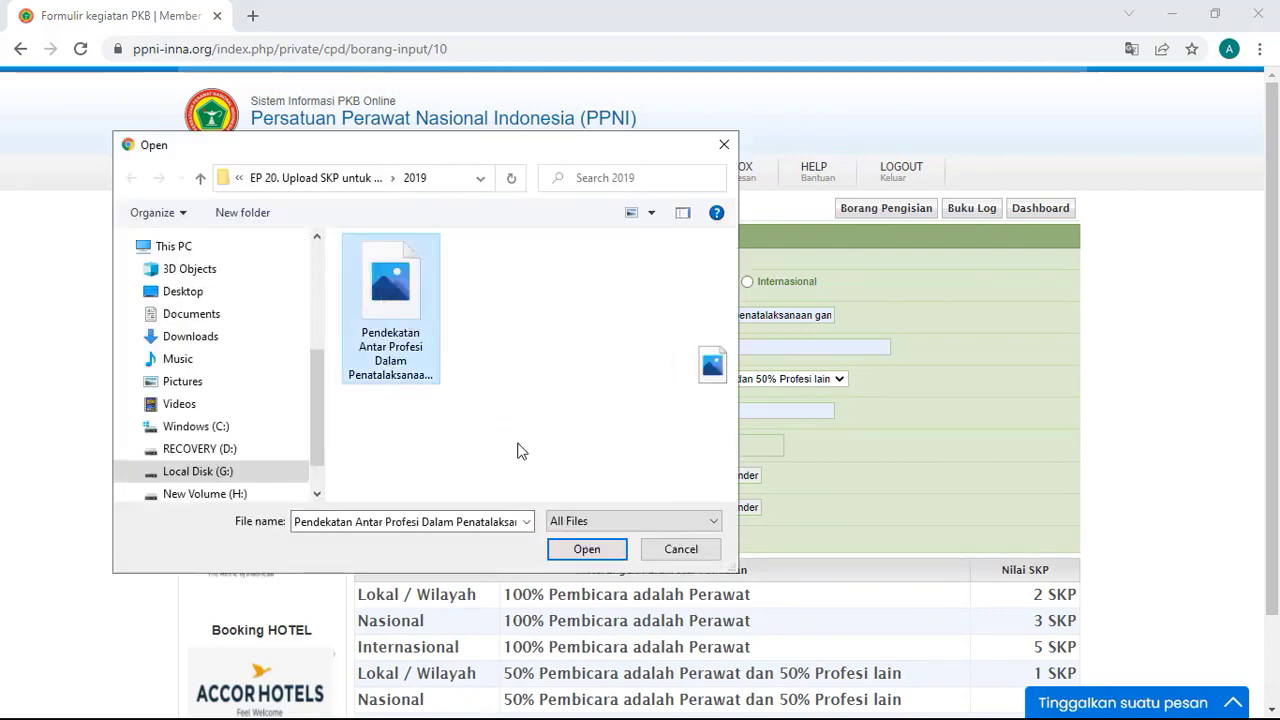
{"action": "left_click", "coordinate": [590, 556]}
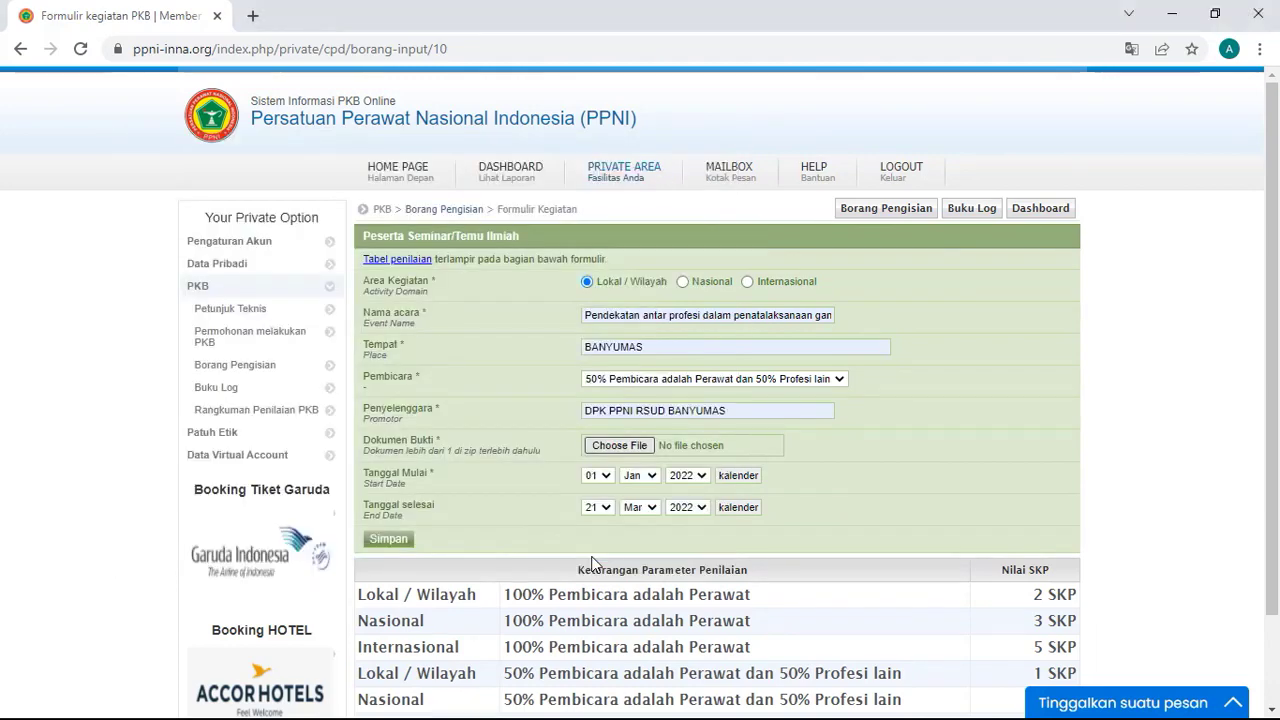
- Set the seminar's Tanggal Mulai to 26 Jan 2019
{"action": "left_click", "coordinate": [604, 475]}
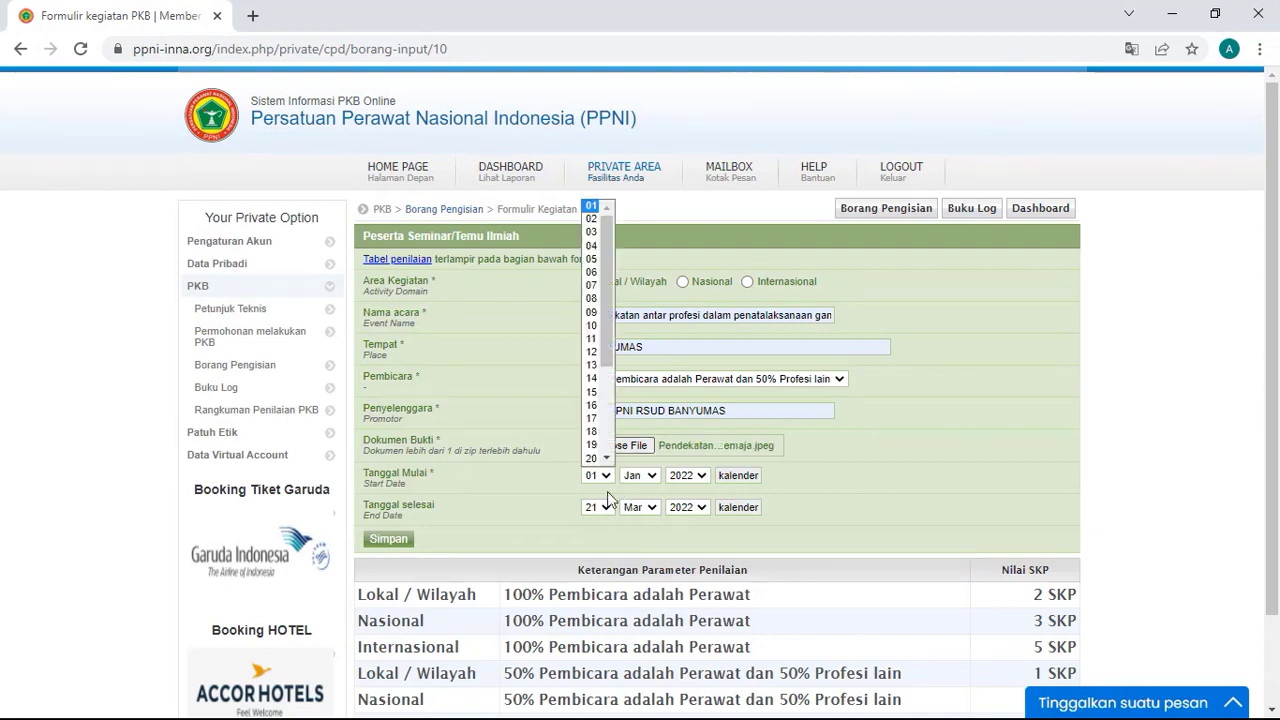
{"action": "scroll", "coordinate": [593, 420], "scroll_direction": "down", "scroll_amount": 3}
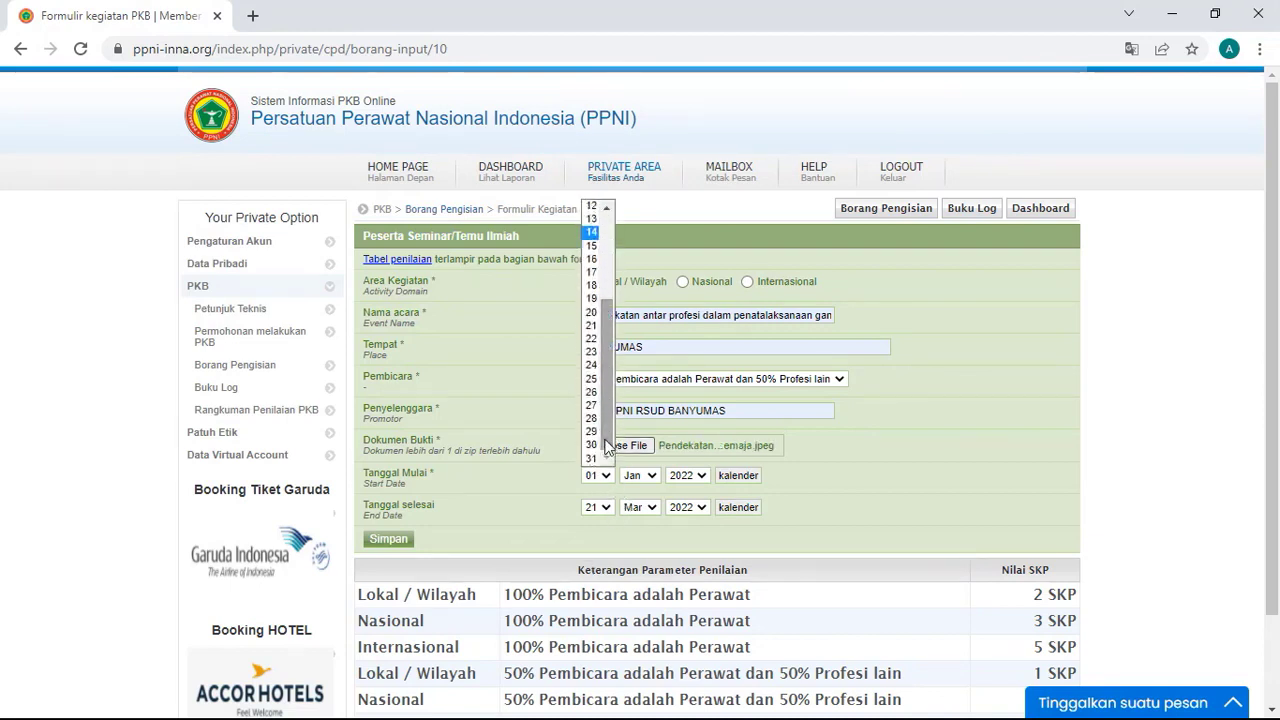
{"action": "left_click", "coordinate": [592, 393]}
{"action": "left_click", "coordinate": [697, 477]}
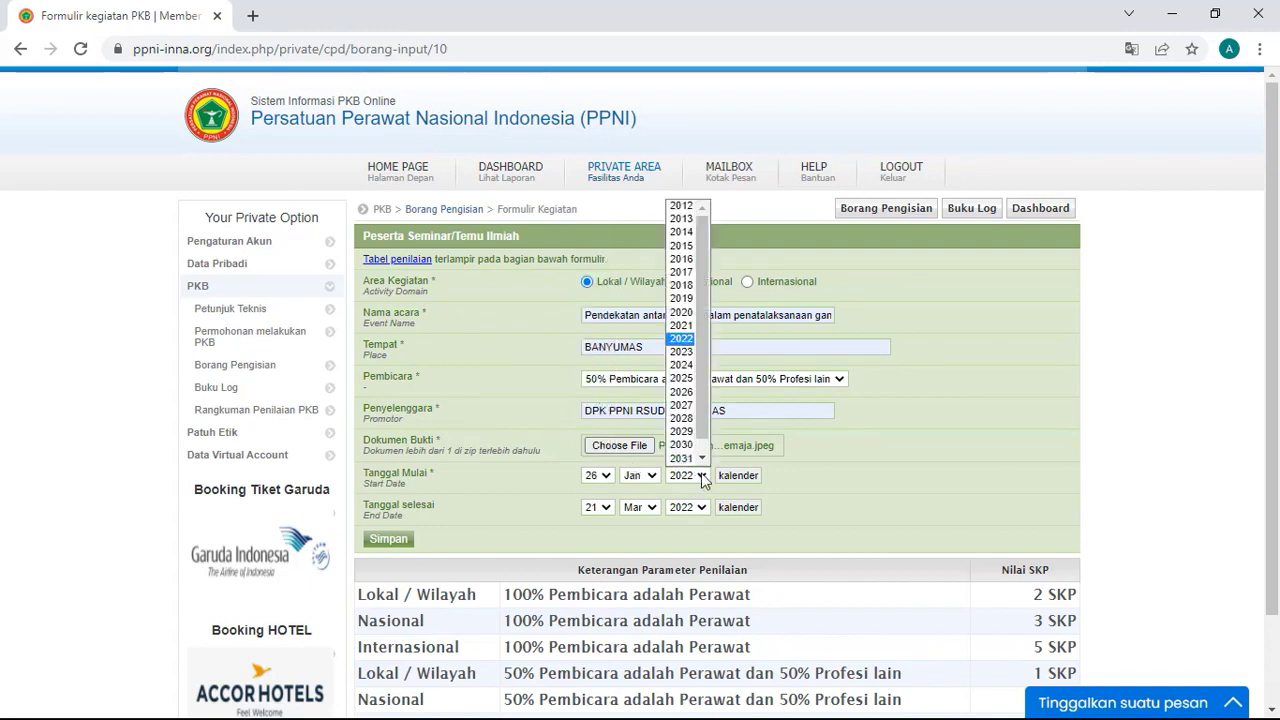
{"action": "left_click", "coordinate": [690, 298]}
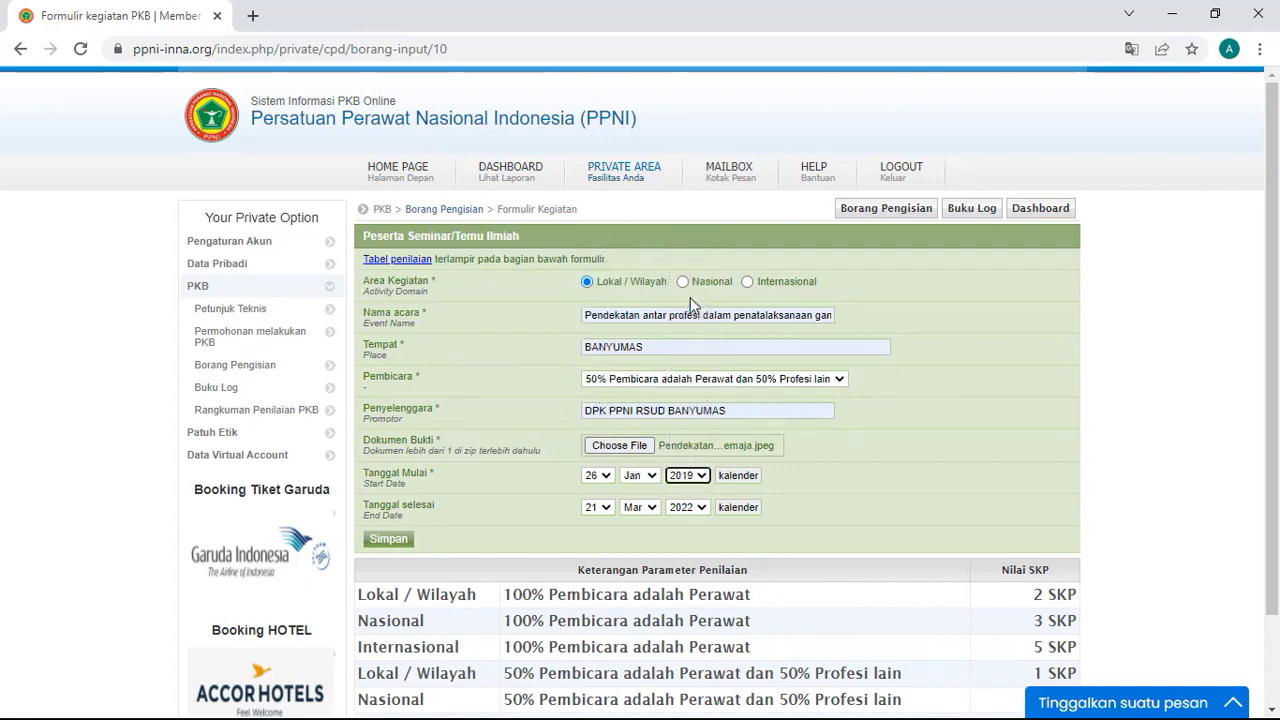
- Set the seminar's Tanggal selesai to 26 Jan 2019 and save the activity form
{"action": "left_click", "coordinate": [598, 507]}
{"action": "scroll", "coordinate": [613, 391], "scroll_direction": "down", "scroll_amount": 2}
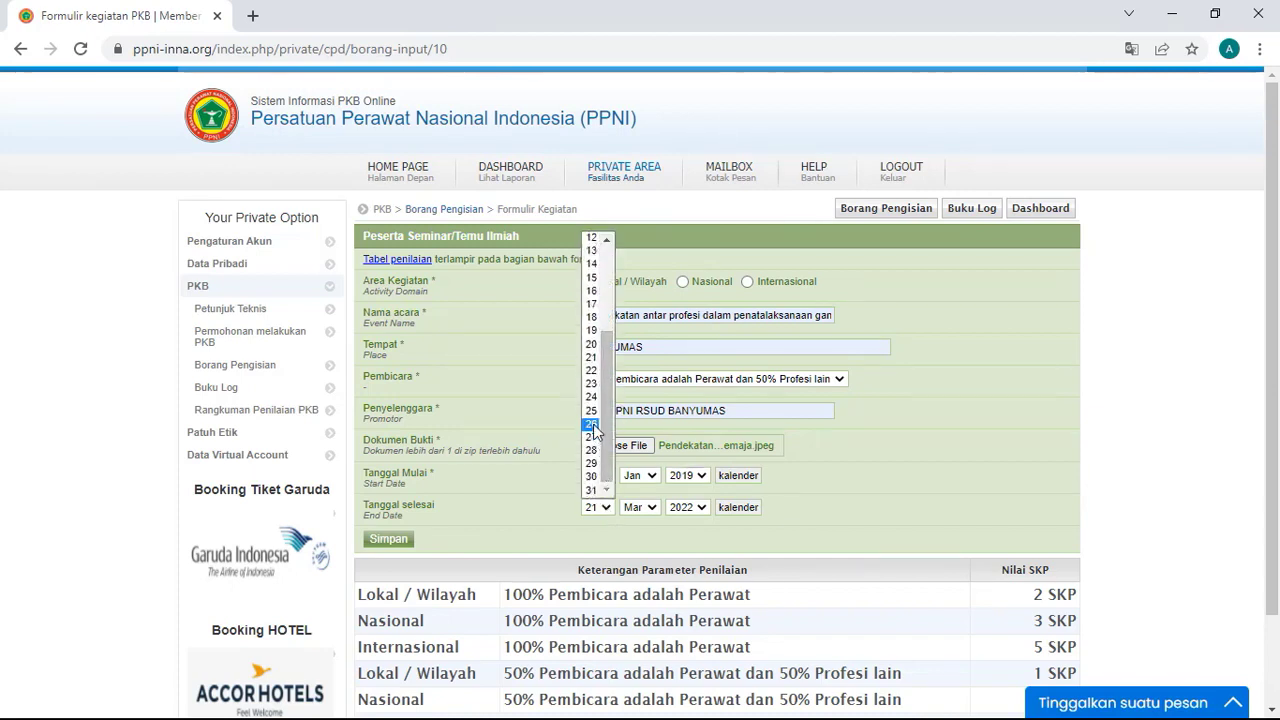
{"action": "left_click", "coordinate": [593, 424]}
{"action": "left_click", "coordinate": [651, 508]}
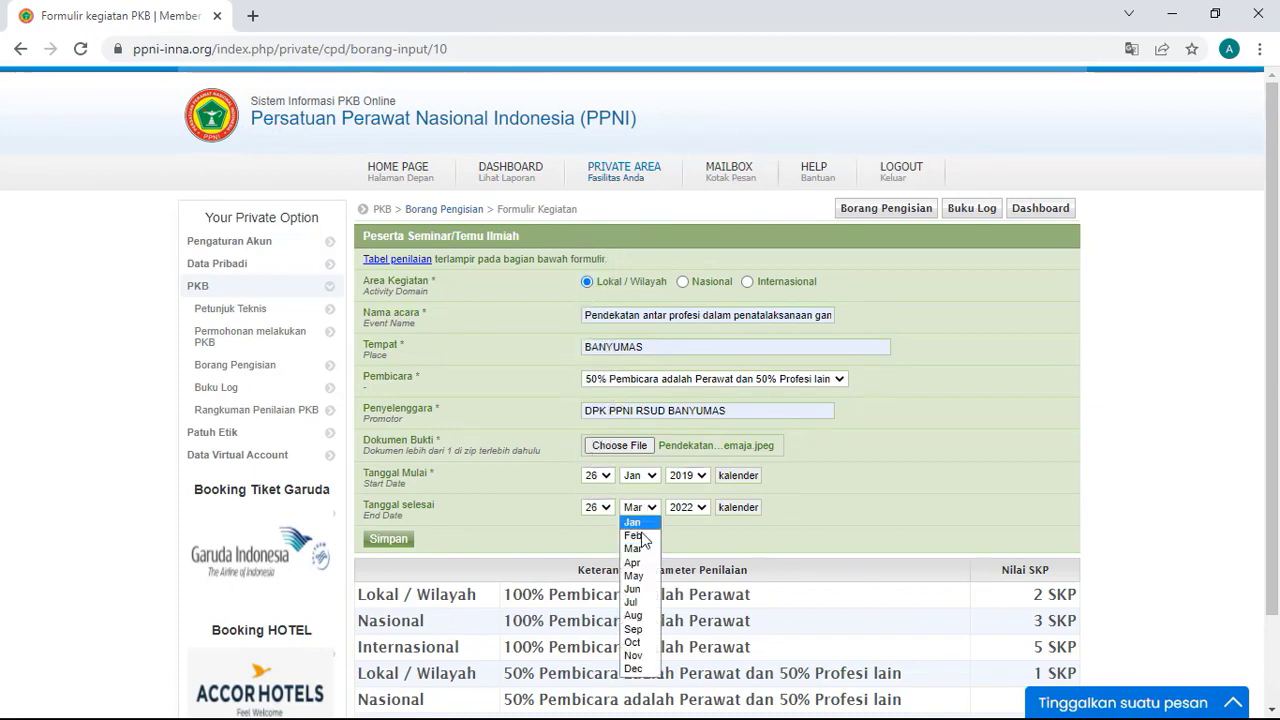
{"action": "left_click", "coordinate": [632, 524]}
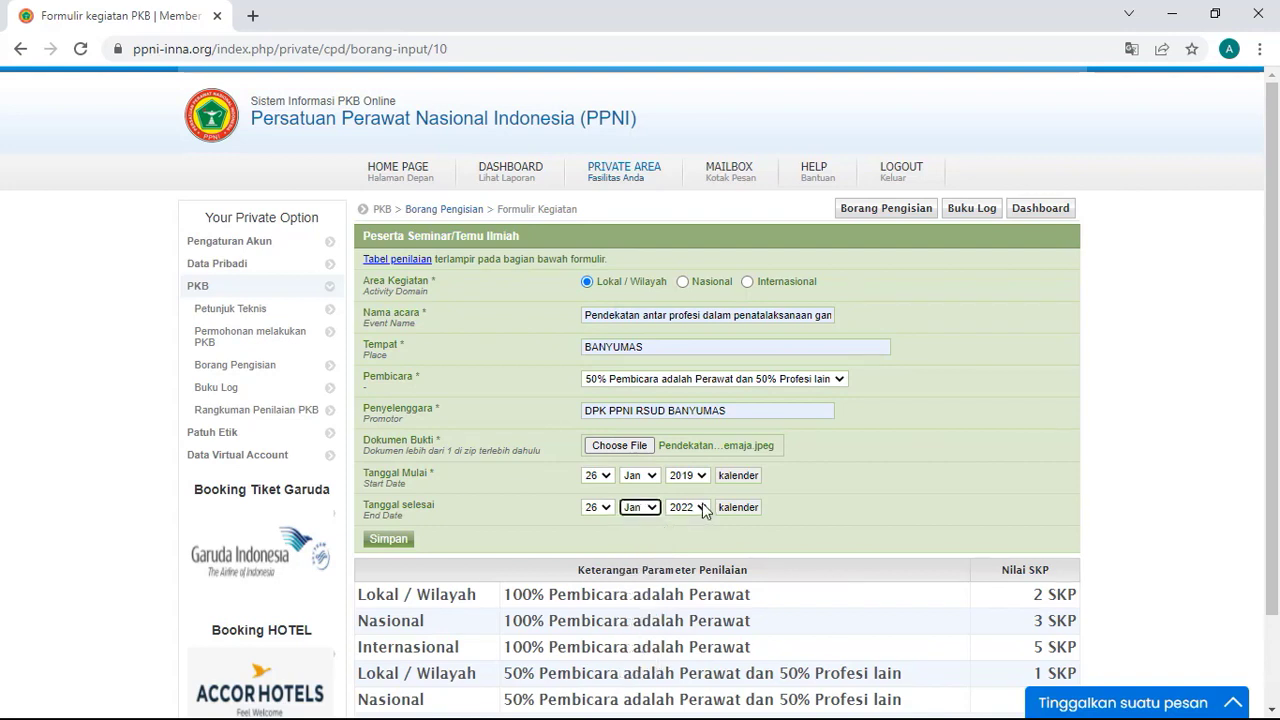
{"action": "left_click", "coordinate": [703, 507]}
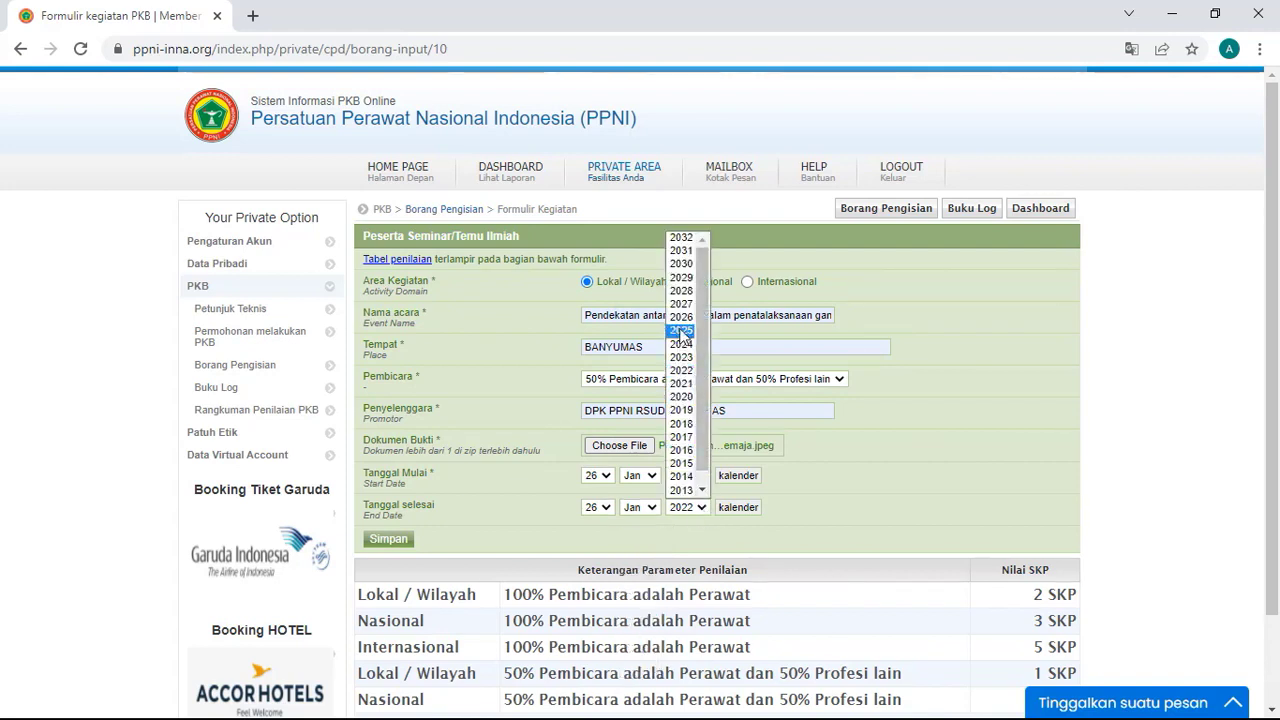
{"action": "left_click", "coordinate": [684, 410]}
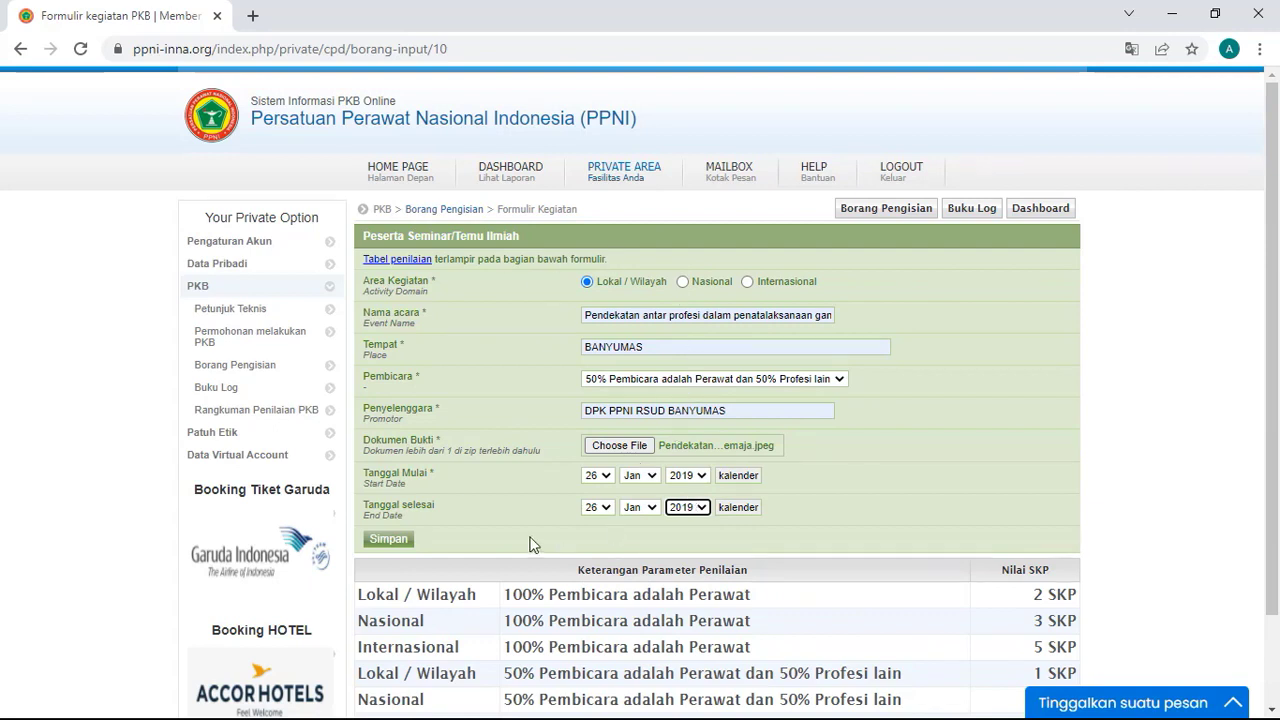
{"action": "left_click", "coordinate": [404, 540]}
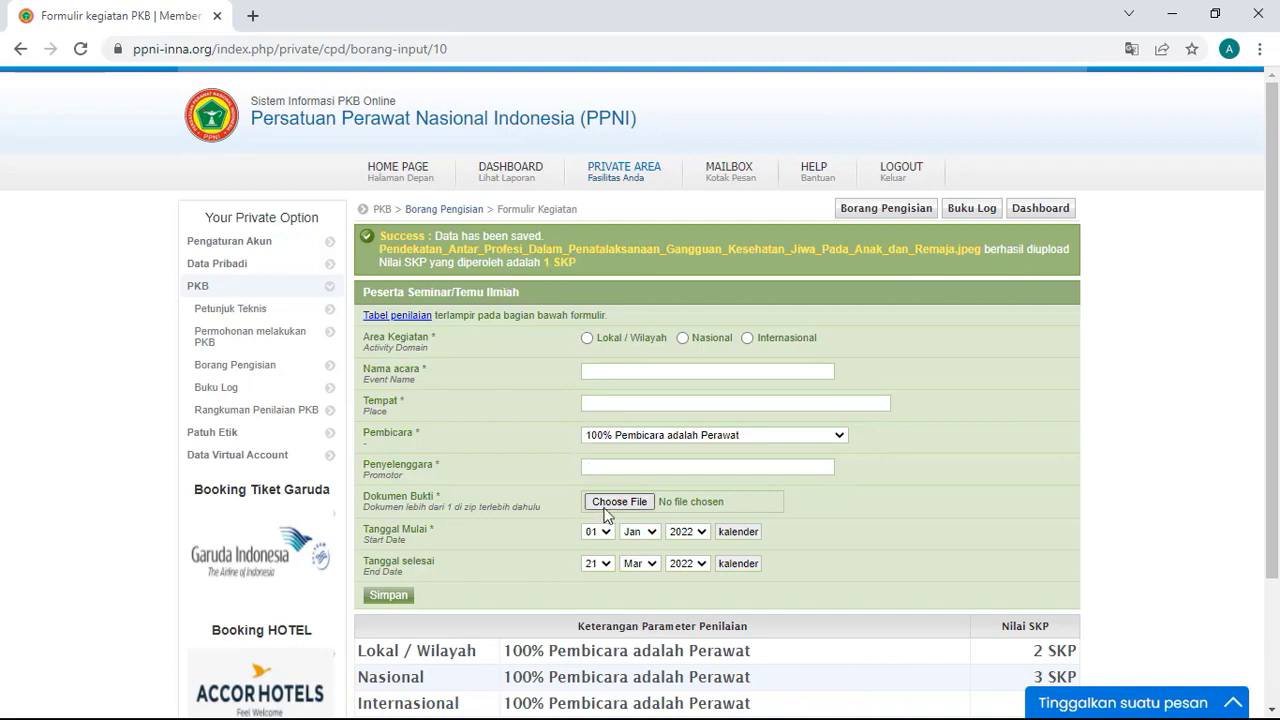
{"action": "scroll", "coordinate": [603, 508], "scroll_direction": "down", "scroll_amount": 1}
{"action": "scroll", "coordinate": [602, 510], "scroll_direction": "down", "scroll_amount": 1}
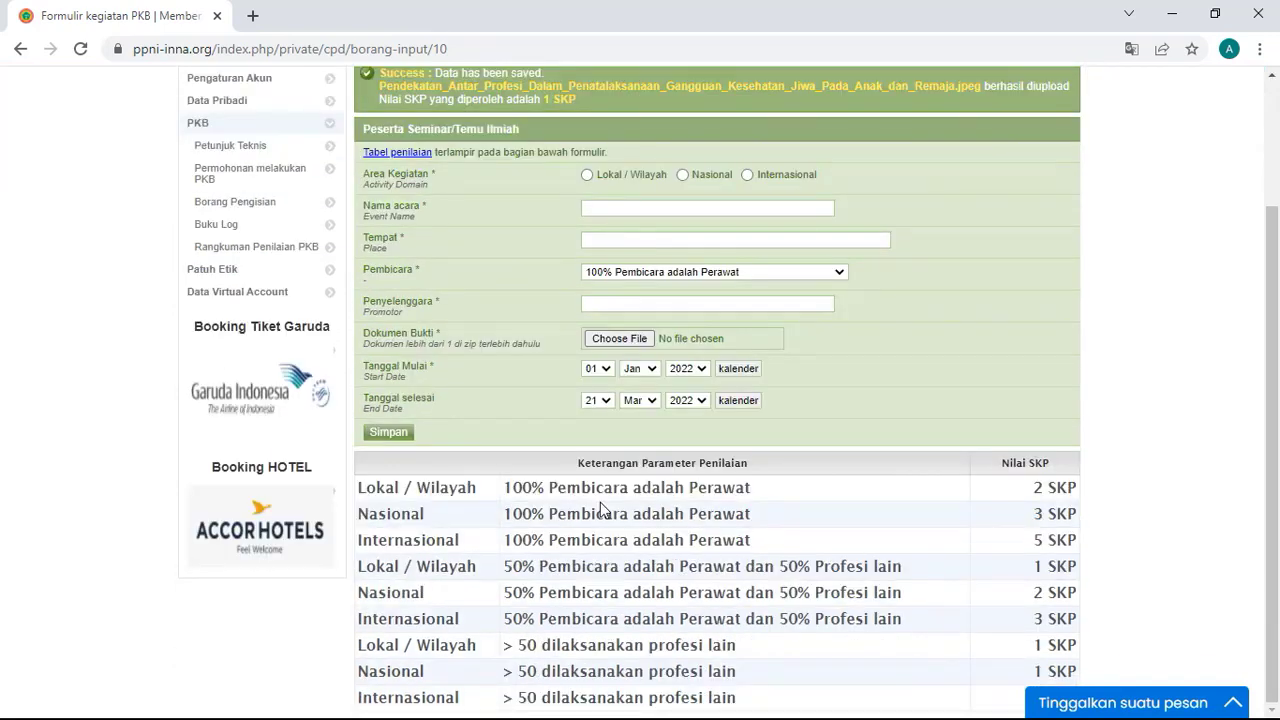
{"action": "scroll", "coordinate": [710, 460], "scroll_direction": "up", "scroll_amount": 1}
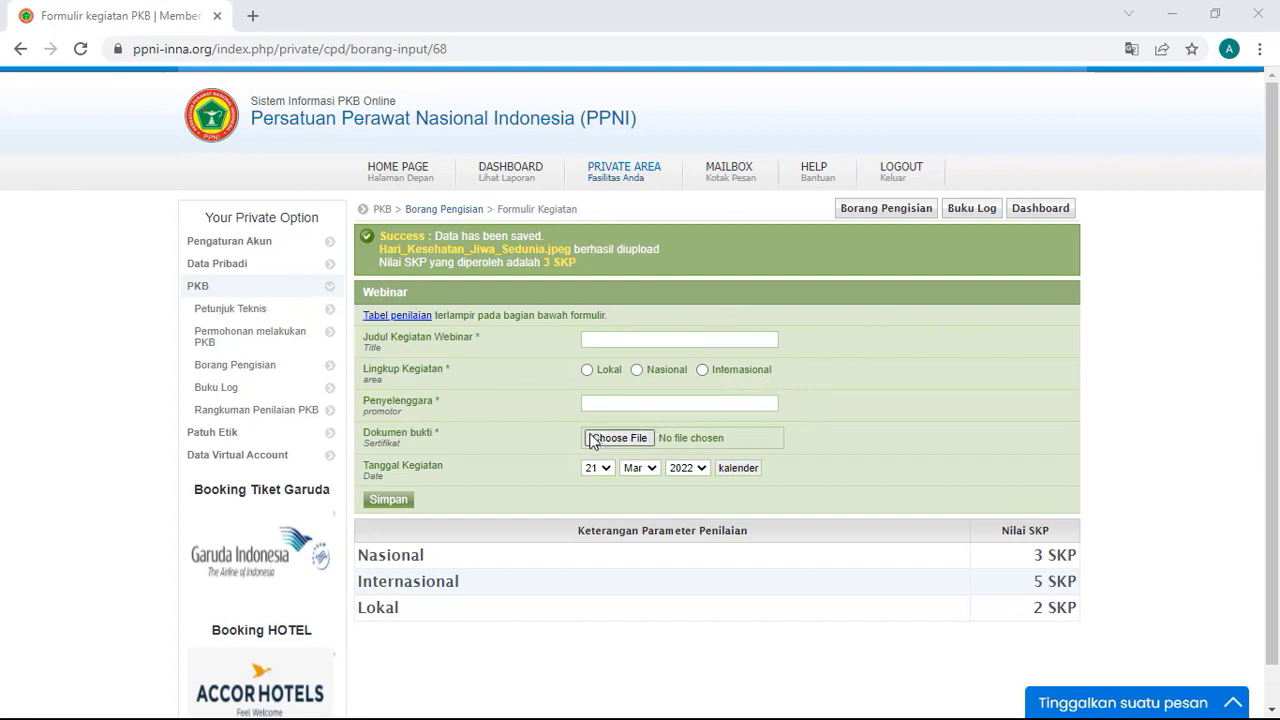
- Open the Webinar entry's details in the Buku Log and download its evidence file Hari_Kesehatan_Jiwa_Sedunia.jpeg
{"action": "left_click", "coordinate": [233, 393]}
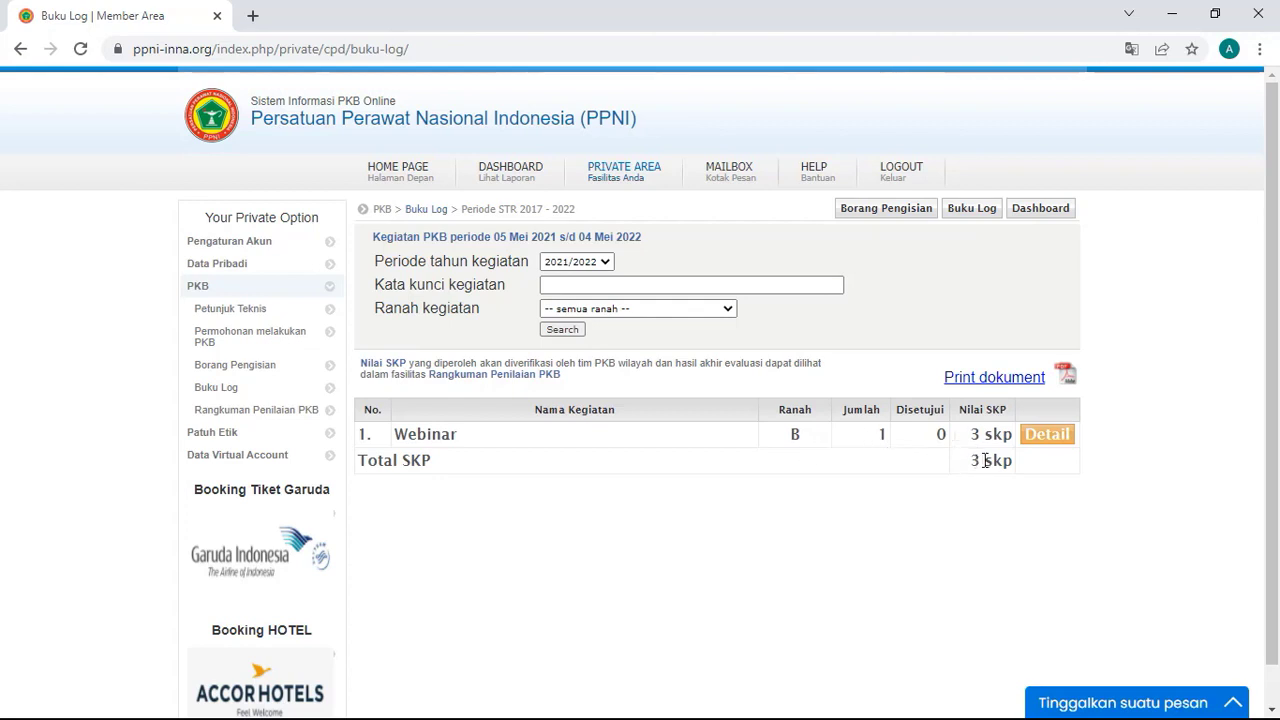
{"action": "left_click", "coordinate": [1047, 435]}
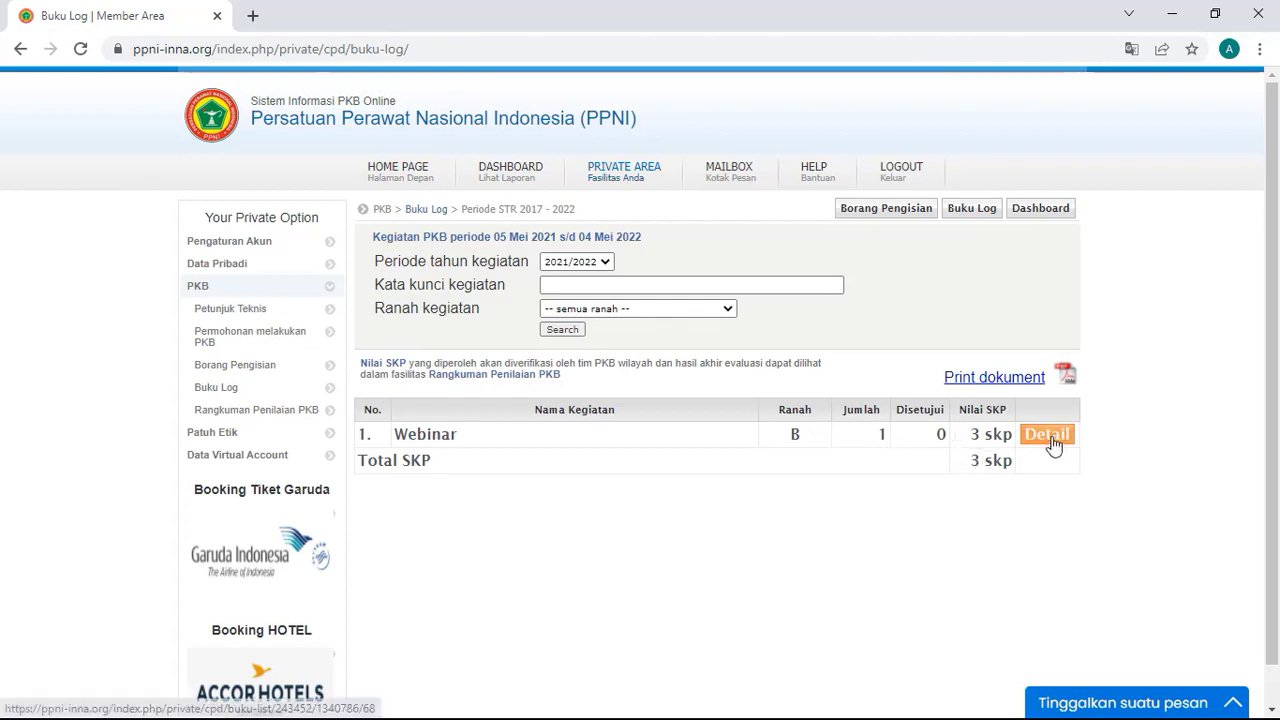
{"action": "scroll", "coordinate": [921, 484], "scroll_direction": "down", "scroll_amount": 1}
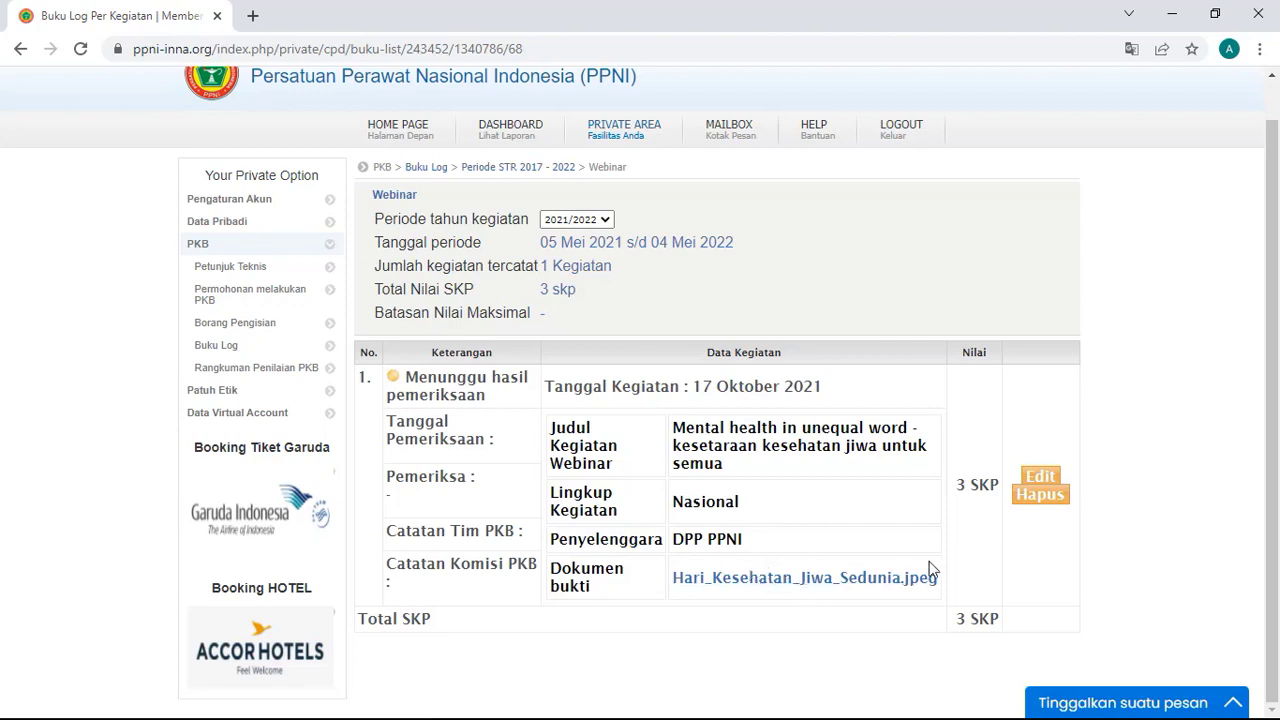
{"action": "left_click", "coordinate": [818, 590]}
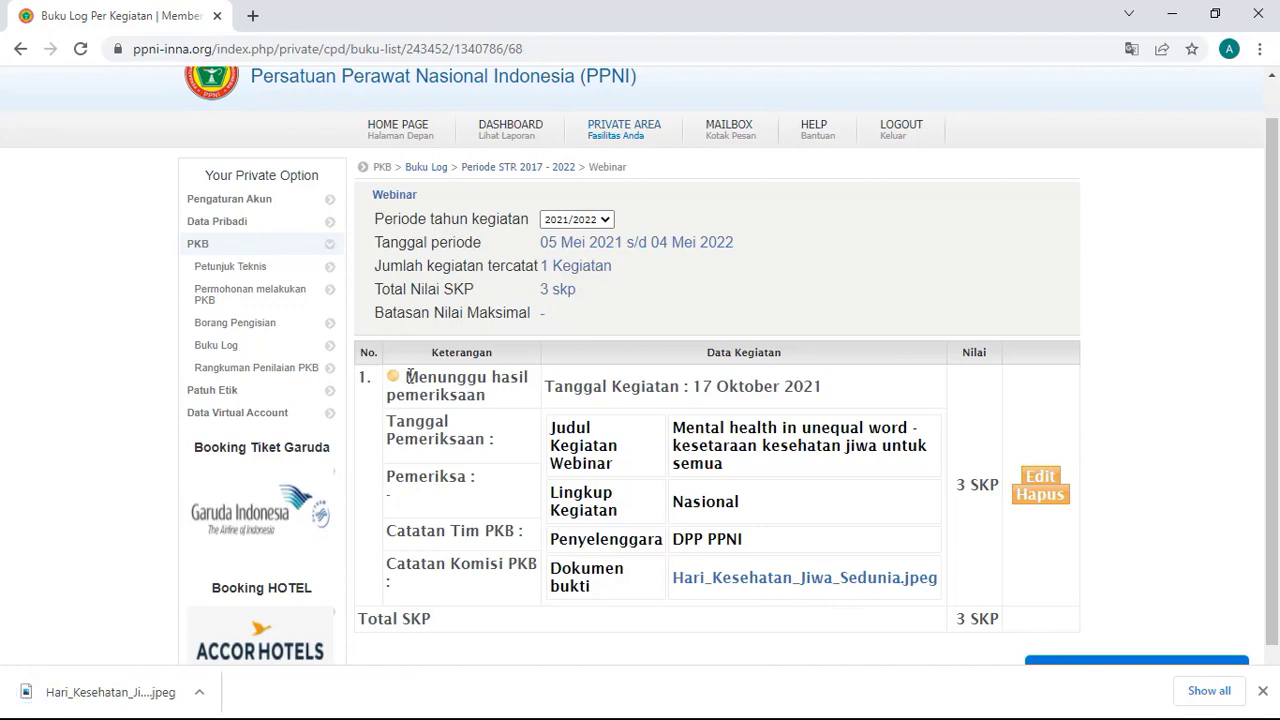
- Return to the Buku Log and review the activities recorded for the 2020/2021 period and the other selectable periods
{"action": "left_click", "coordinate": [226, 348]}
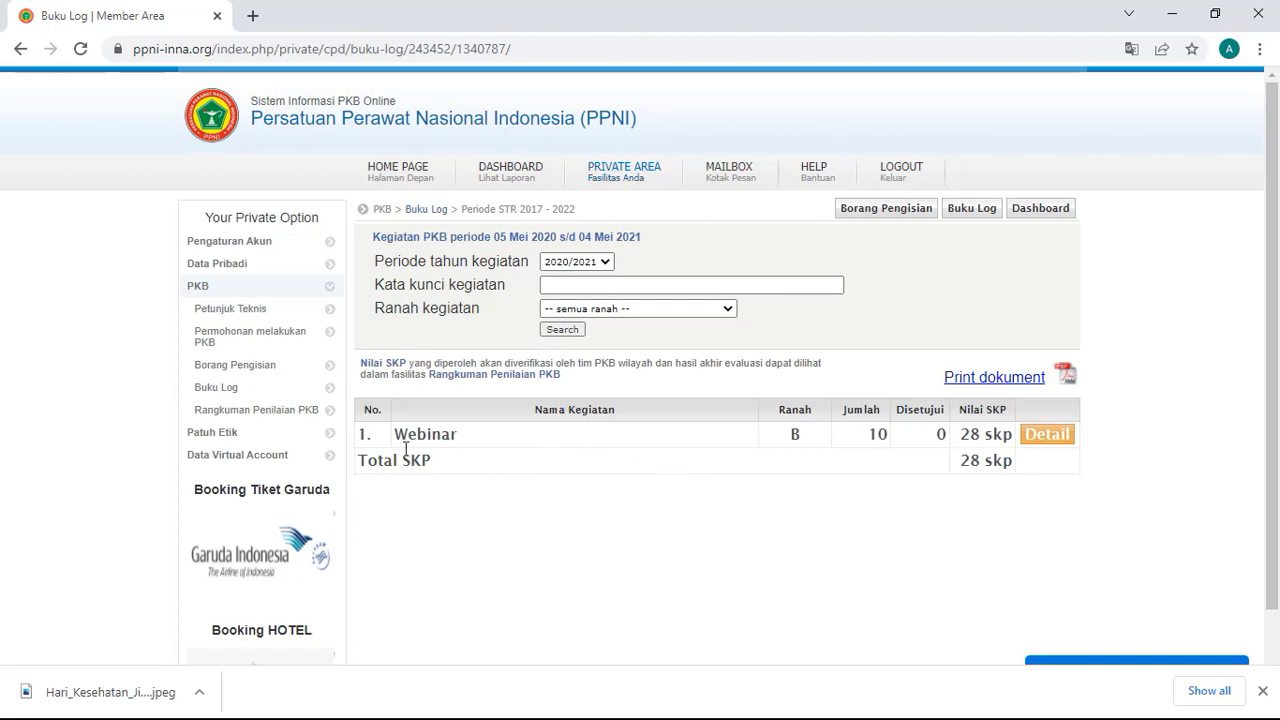
{"action": "left_click", "coordinate": [598, 281]}
{"action": "left_click", "coordinate": [605, 261]}
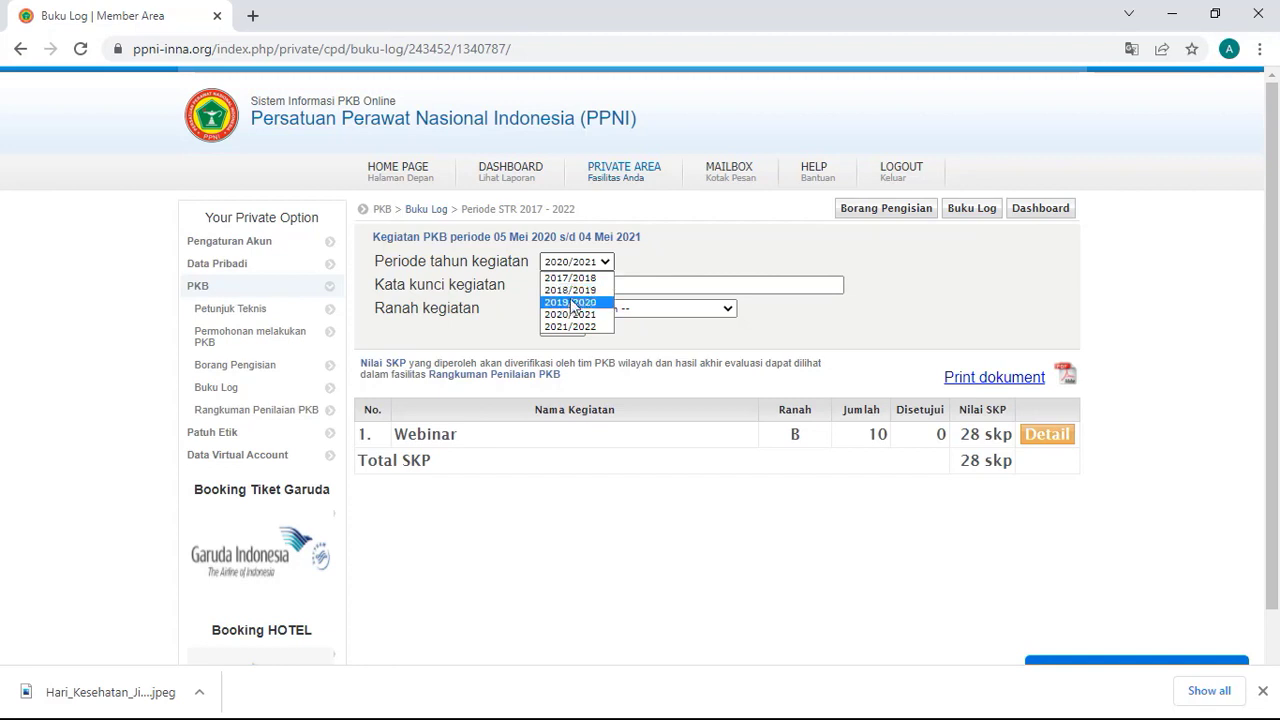
{"action": "left_click", "coordinate": [812, 330]}
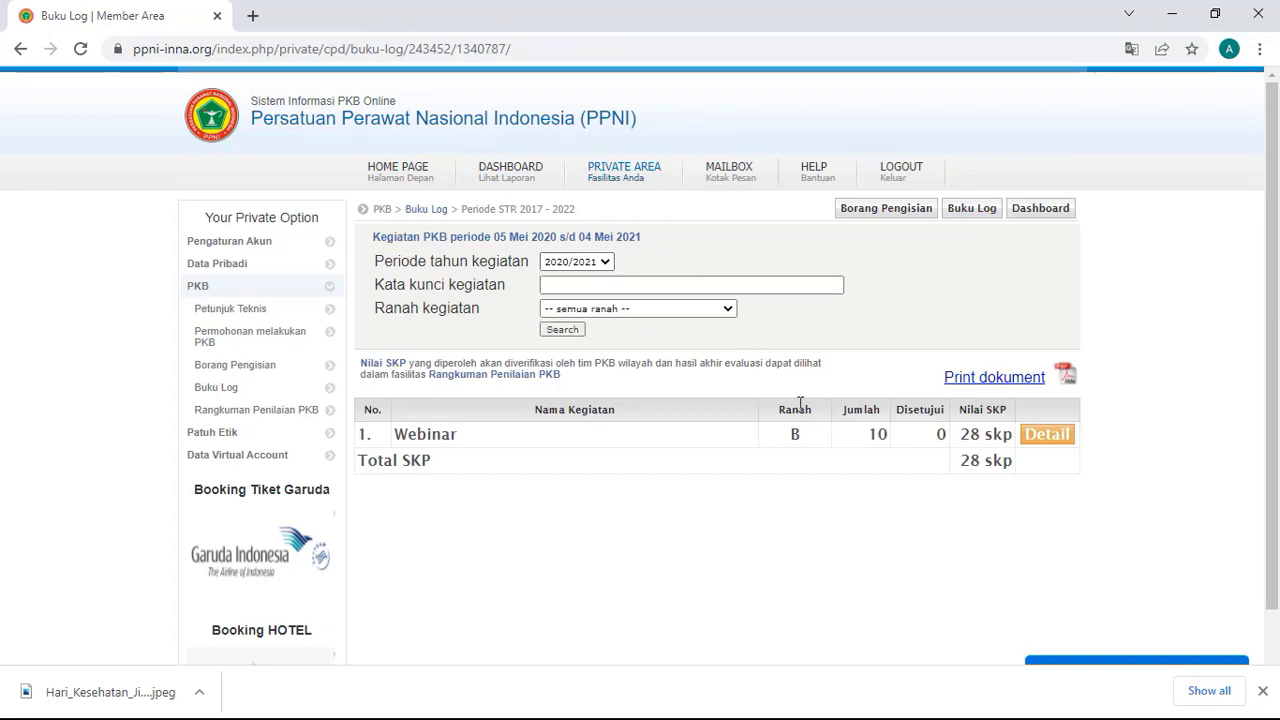
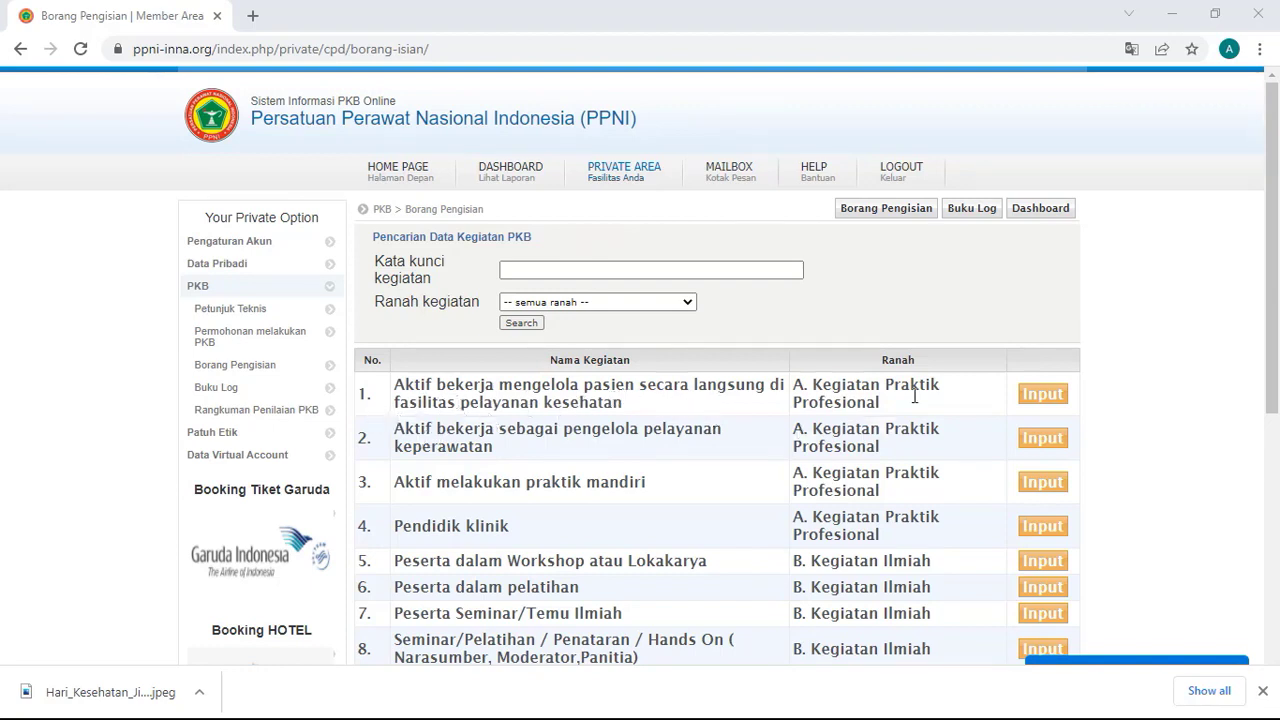
- Open the "Aktif bekerja mengelola pasien secara langsung" form, fill Institusi Pelayanan with the saved workplace entry, and set Jumlah pasien to 480
{"action": "left_click", "coordinate": [1043, 394]}
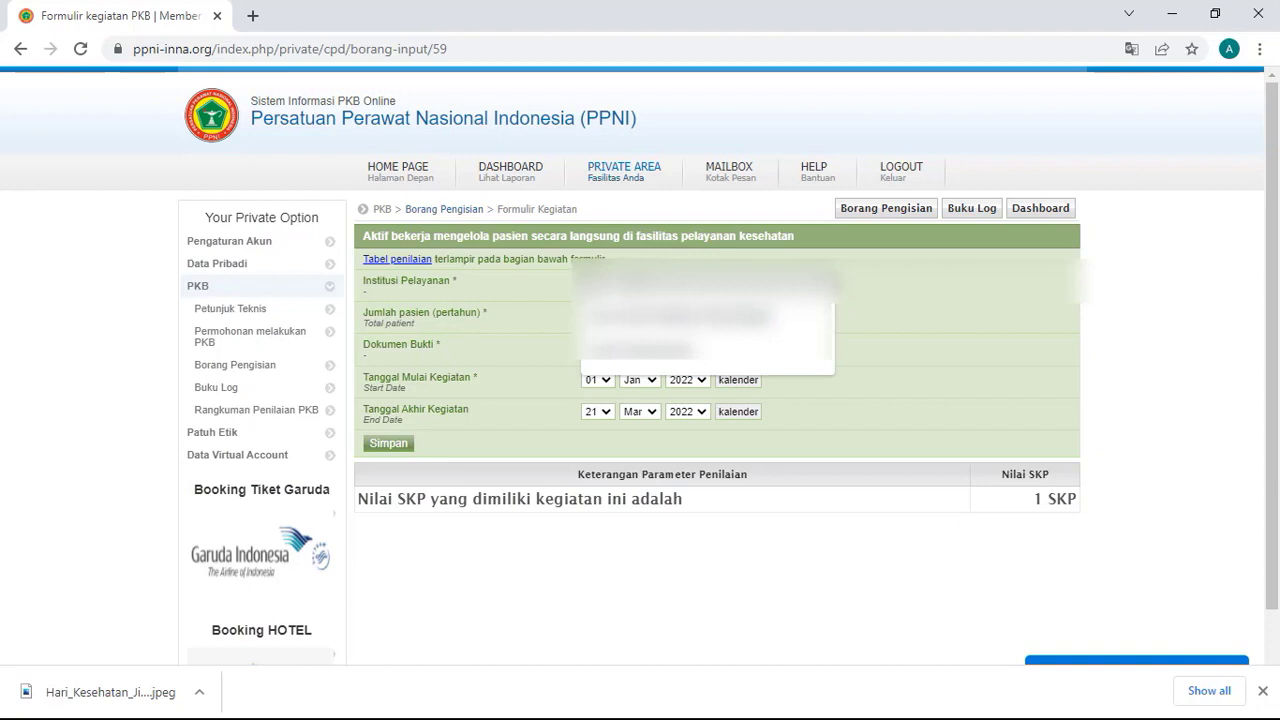
{"action": "left_click", "coordinate": [698, 318]}
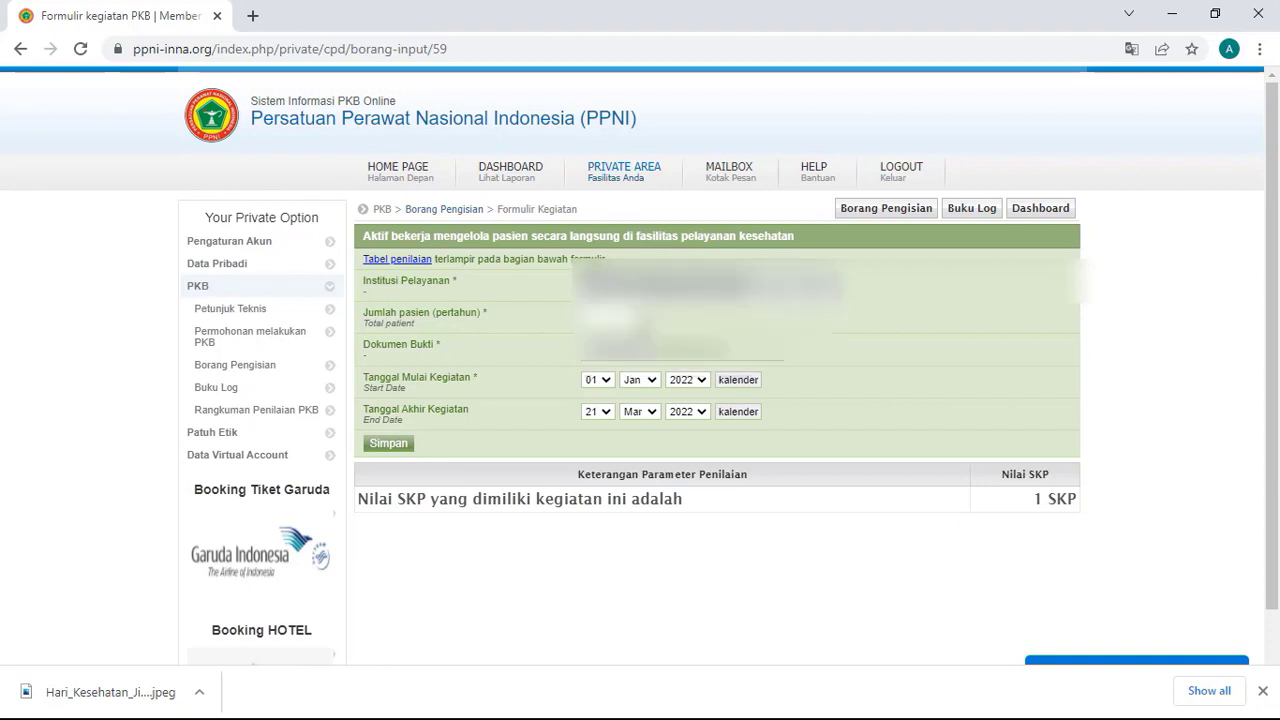
{"action": "left_click", "coordinate": [594, 315]}
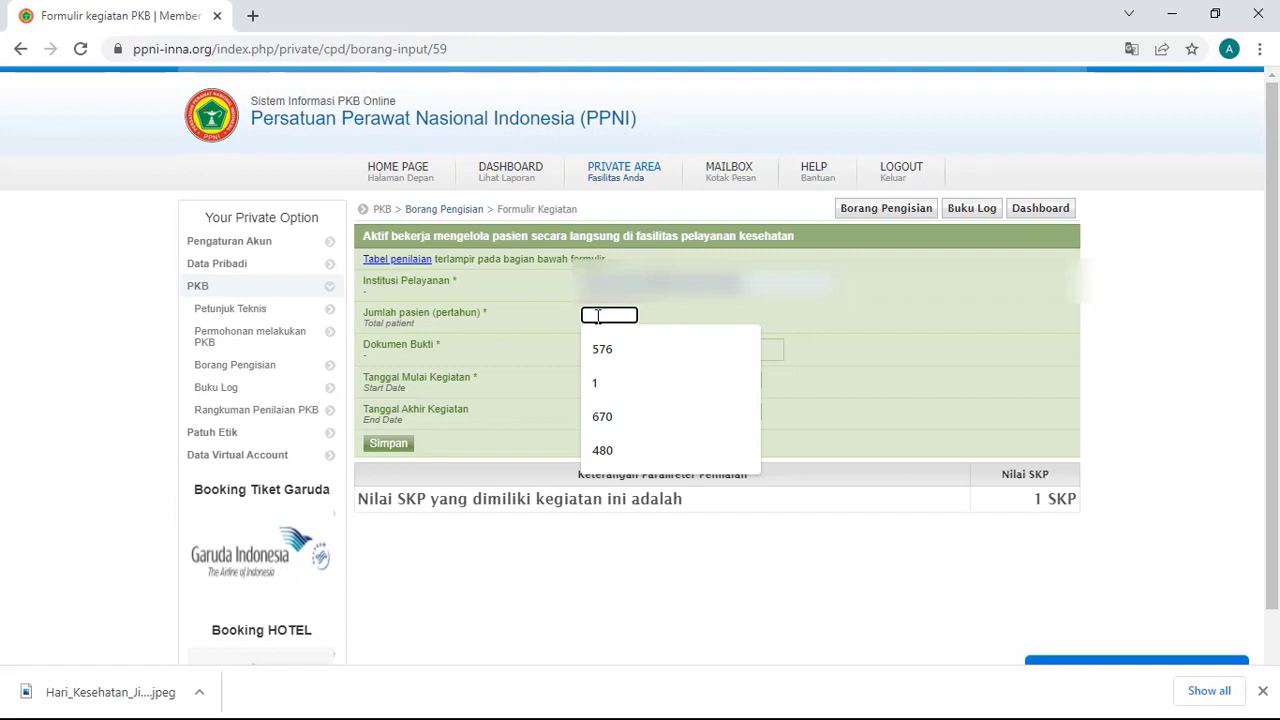
{"action": "type", "text": "480"}
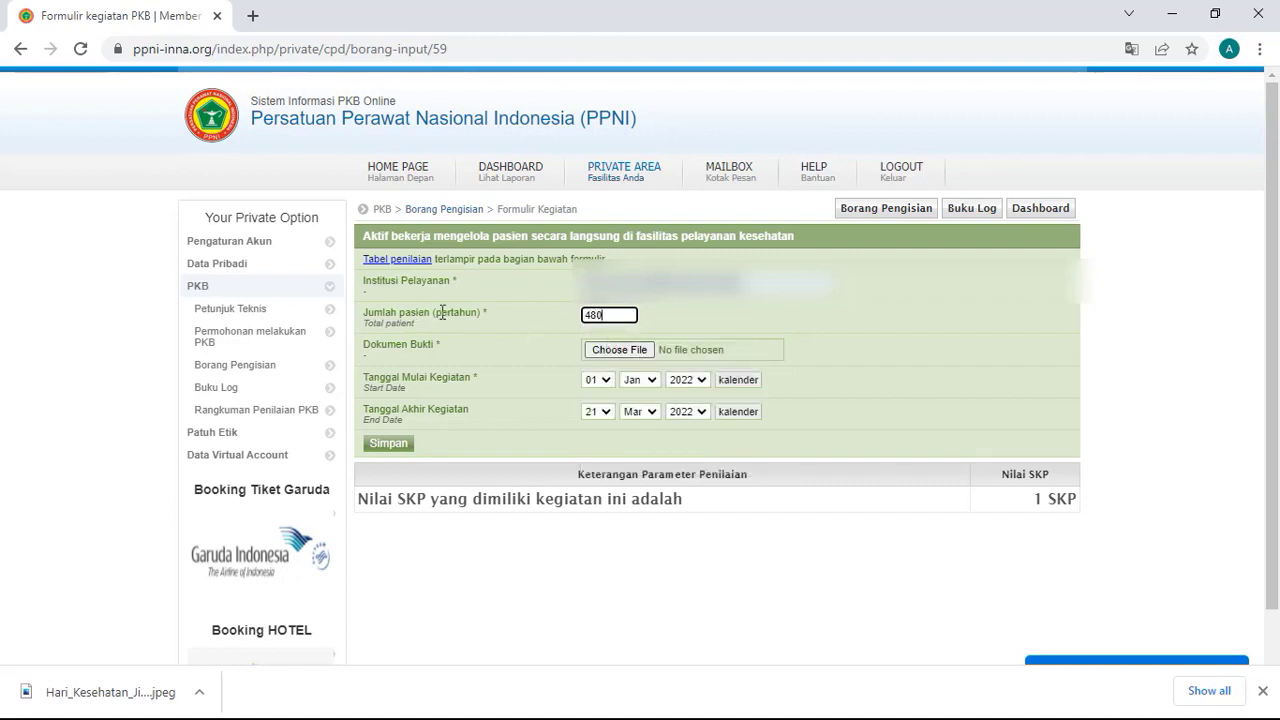
- Attach the SIPP_2LP_2Askep PDF from the EP 20 Upload SKP folder as the form's Dokumen Bukti
{"action": "left_click", "coordinate": [620, 350]}
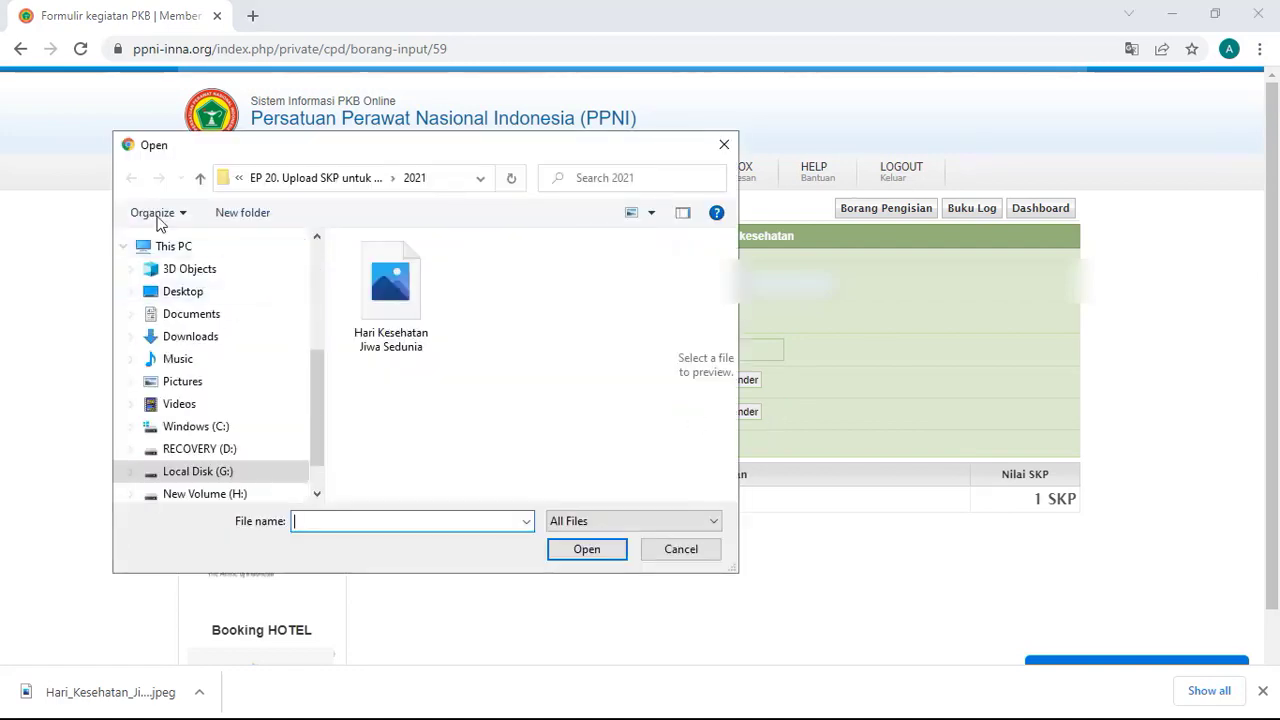
{"action": "left_click", "coordinate": [202, 180]}
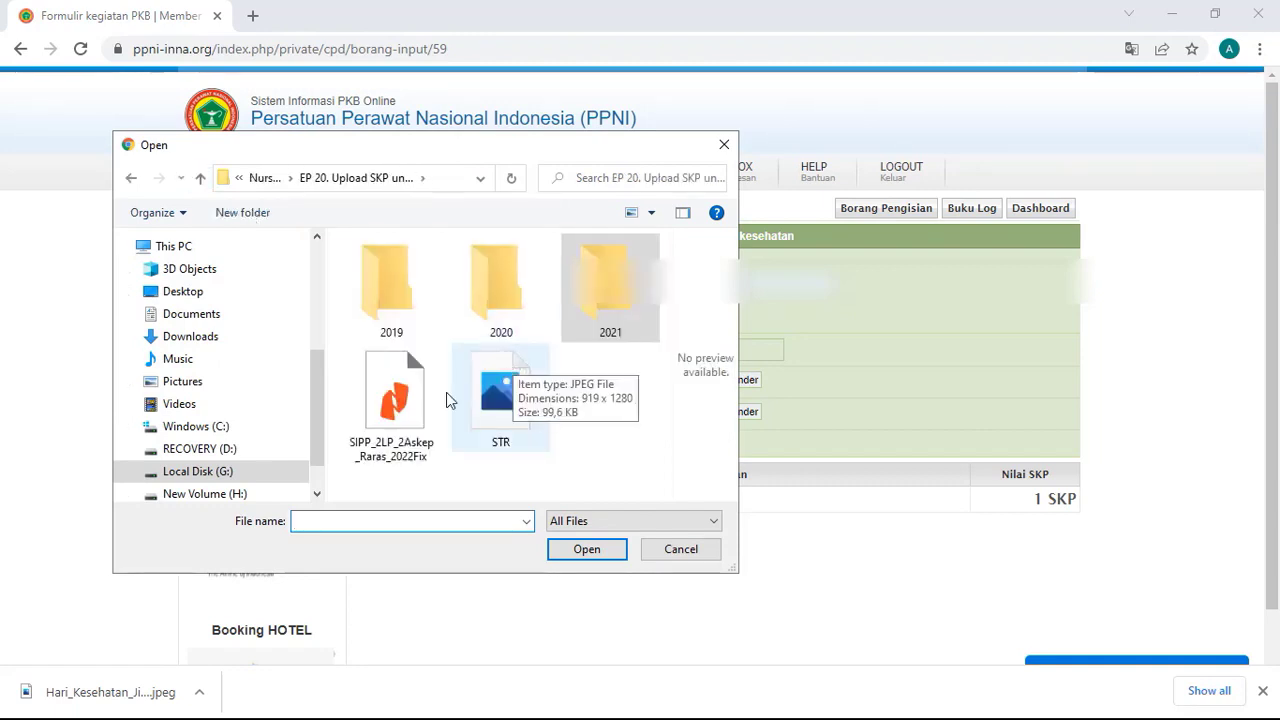
{"action": "left_click", "coordinate": [416, 410]}
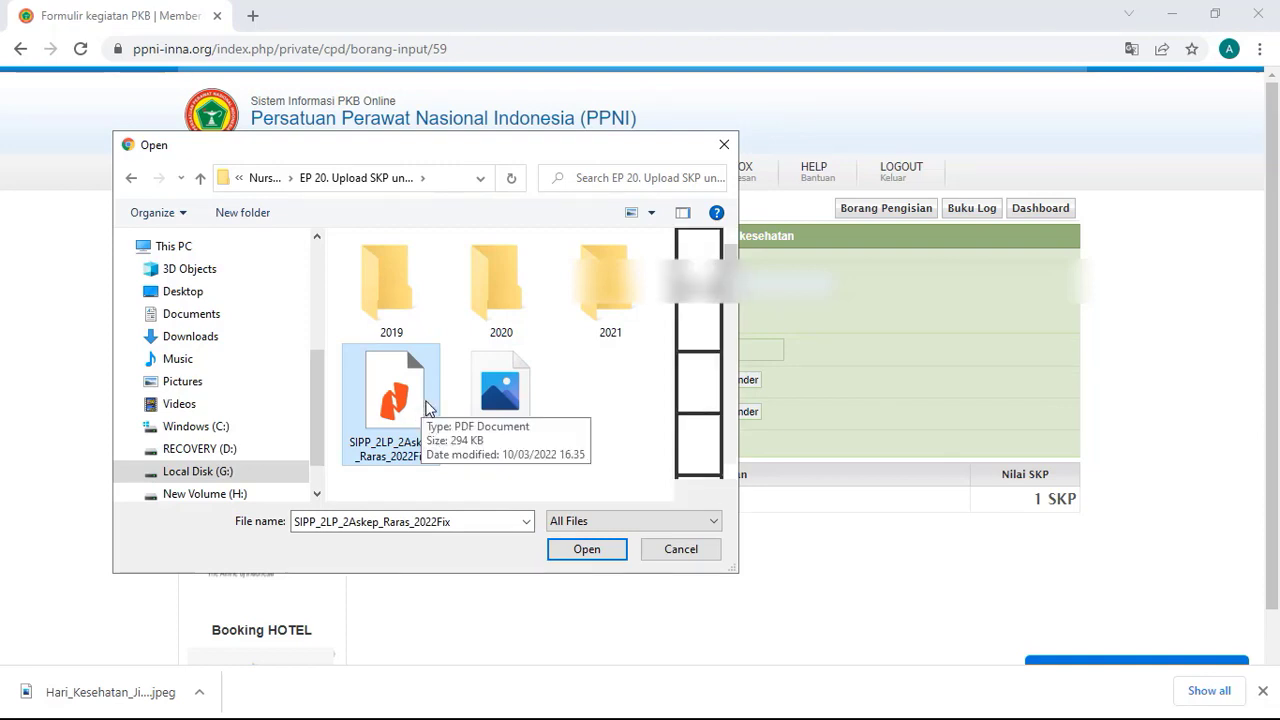
{"action": "left_click", "coordinate": [595, 554]}
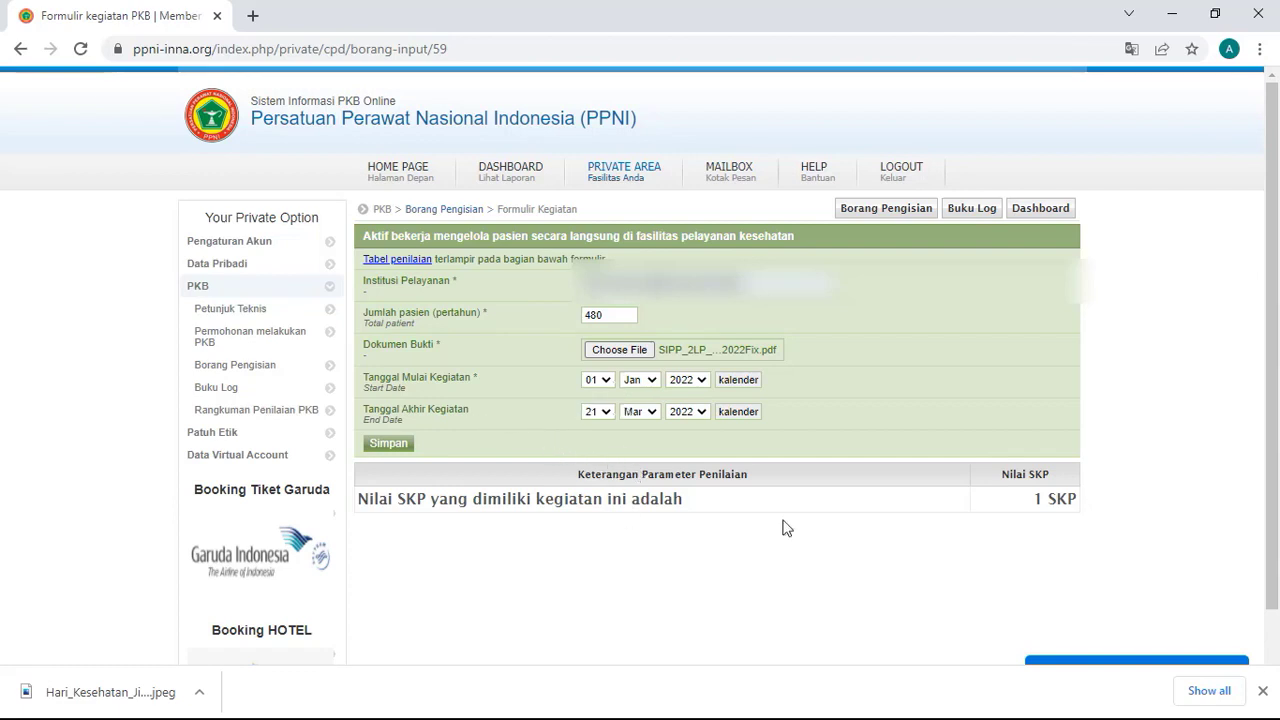
{"action": "key", "text": "alt"}
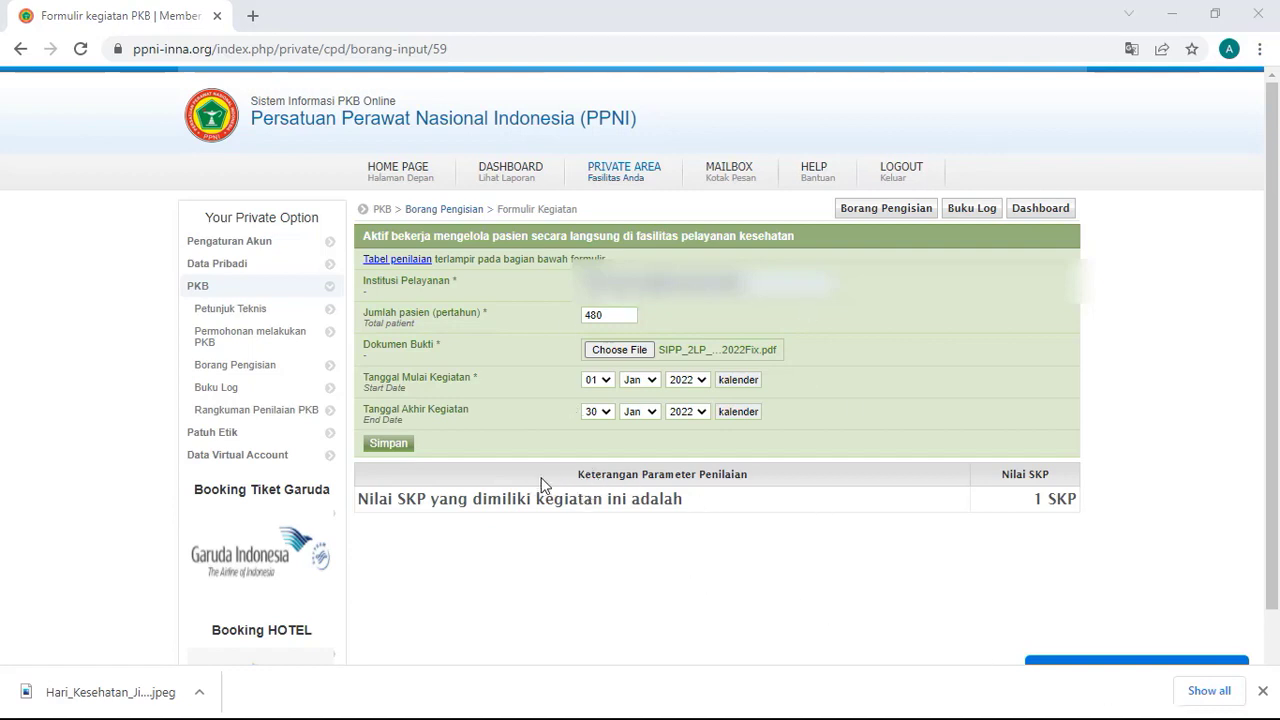
- Save the completed "Aktif bekerja mengelola pasien secara langsung" activity form
{"action": "left_click", "coordinate": [390, 444]}
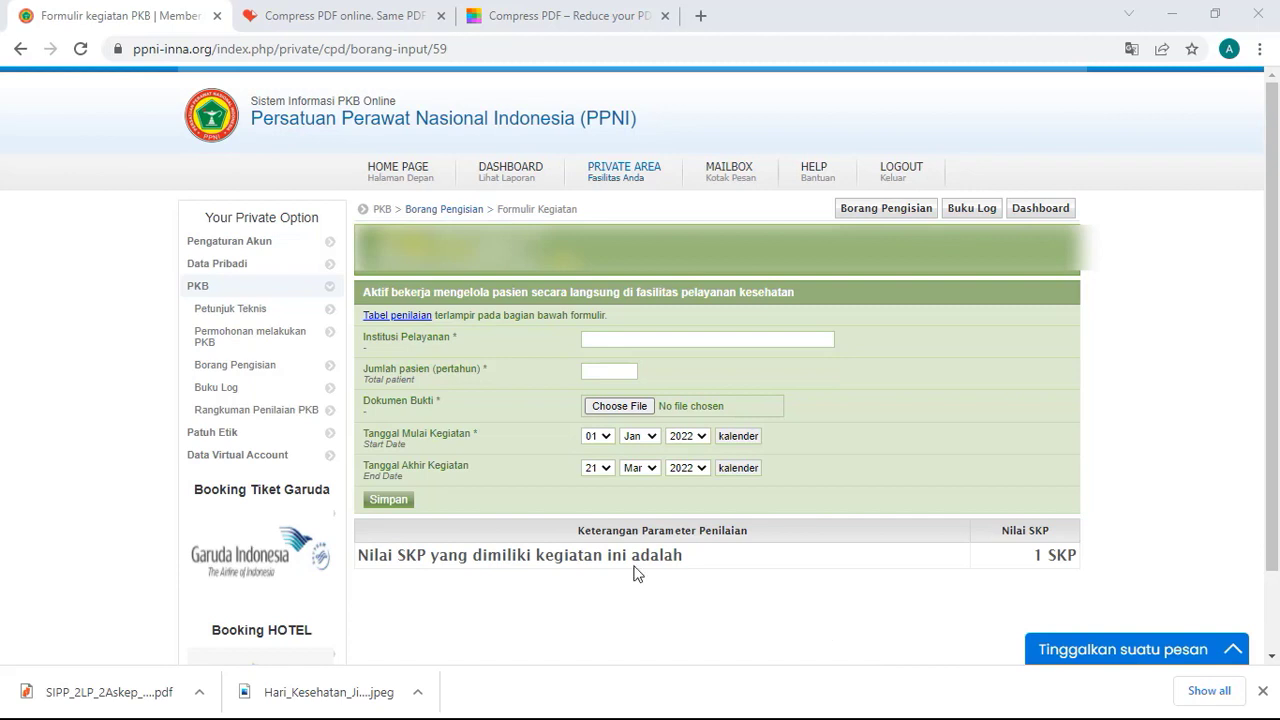
- Open the Rangkuman Penilaian PKB recap for the STR period 05 Mei 2017 s/d 04 Mei 2022
{"action": "left_click", "coordinate": [265, 418]}
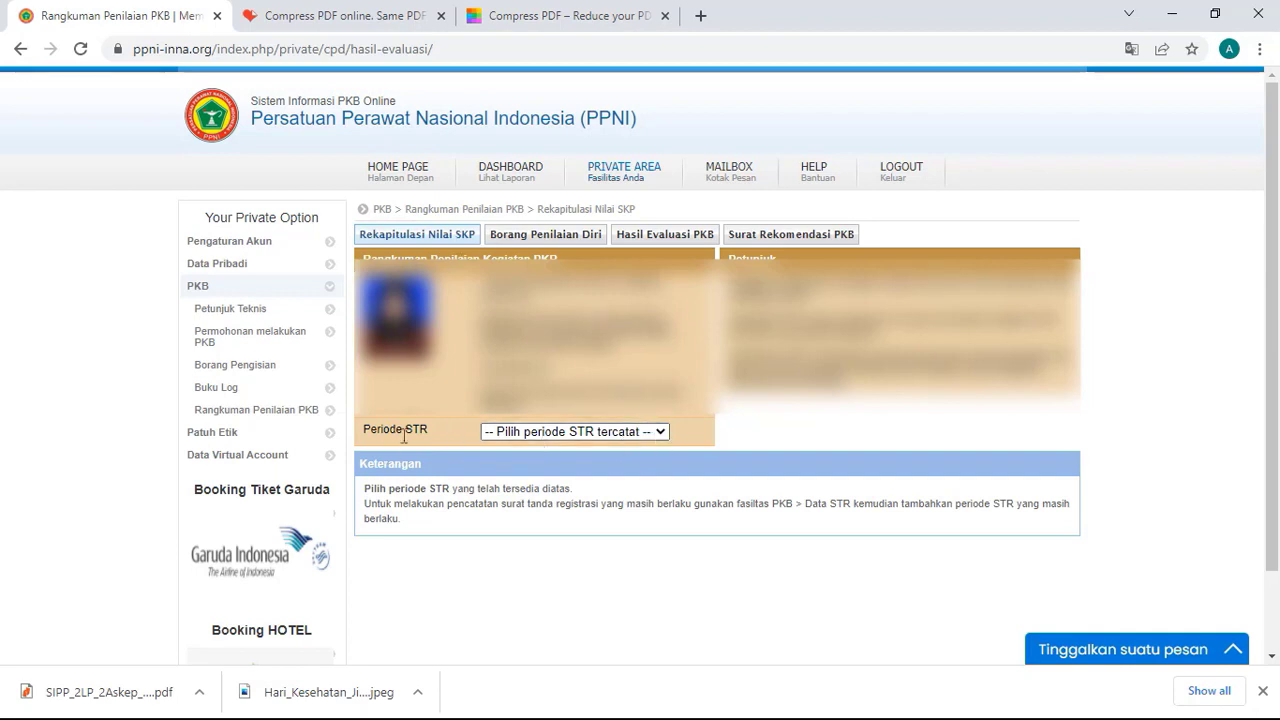
{"action": "left_click", "coordinate": [663, 433]}
{"action": "left_click", "coordinate": [628, 461]}
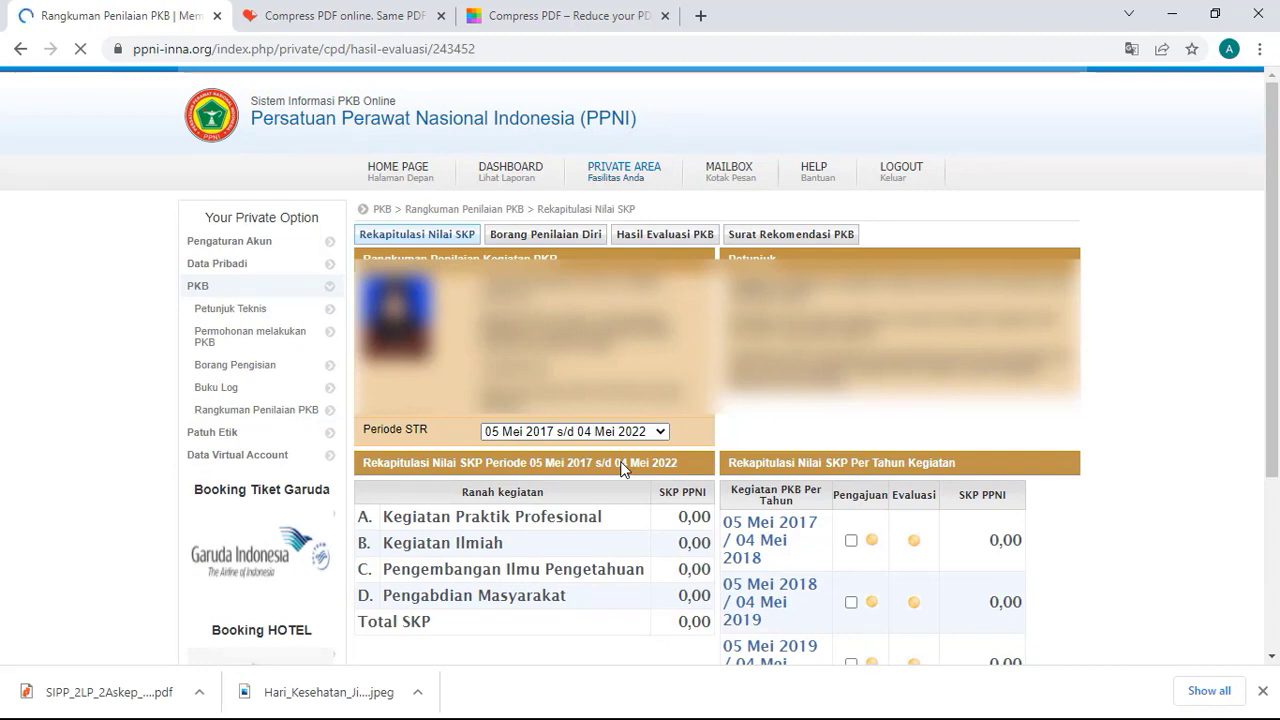
- Submit all five activity years from 05 Mei 2017 to 04 Mei 2022 for evaluation and save the Pengajuan selection
{"action": "scroll", "coordinate": [850, 510], "scroll_direction": "down", "scroll_amount": 2}
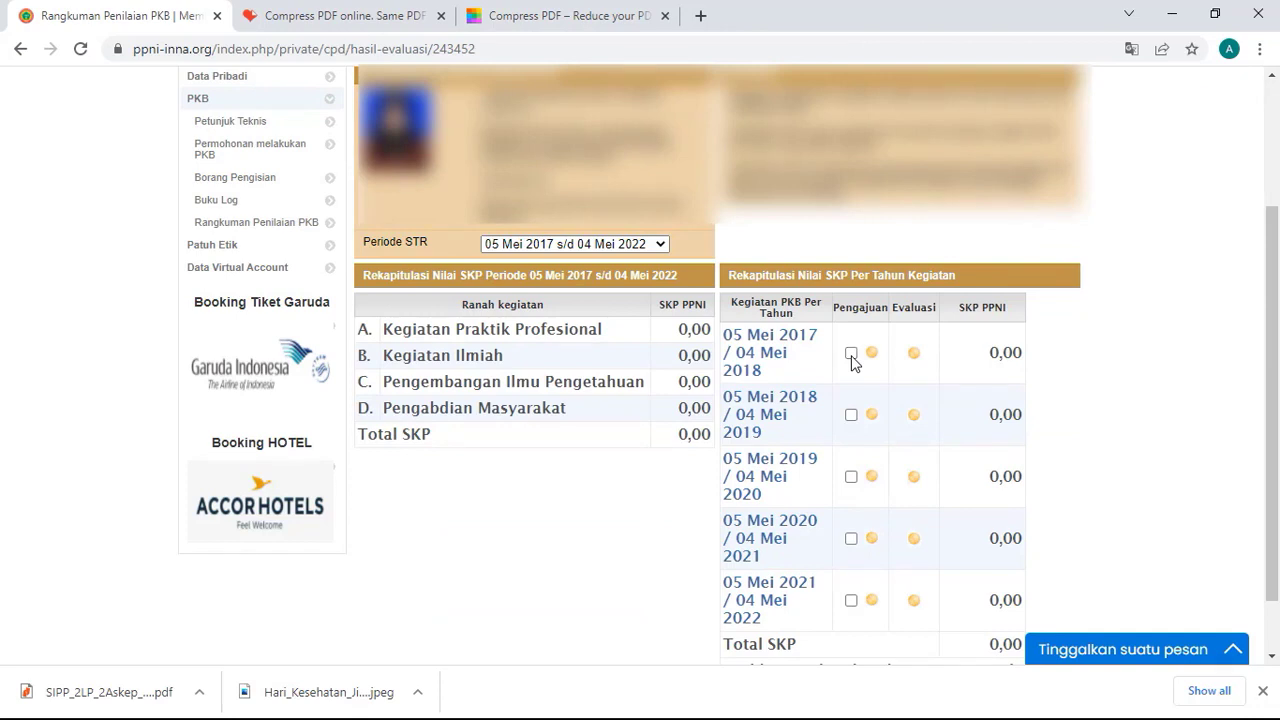
{"action": "left_click", "coordinate": [851, 354]}
{"action": "left_click", "coordinate": [851, 414]}
{"action": "scroll", "coordinate": [852, 437], "scroll_direction": "down", "scroll_amount": 1}
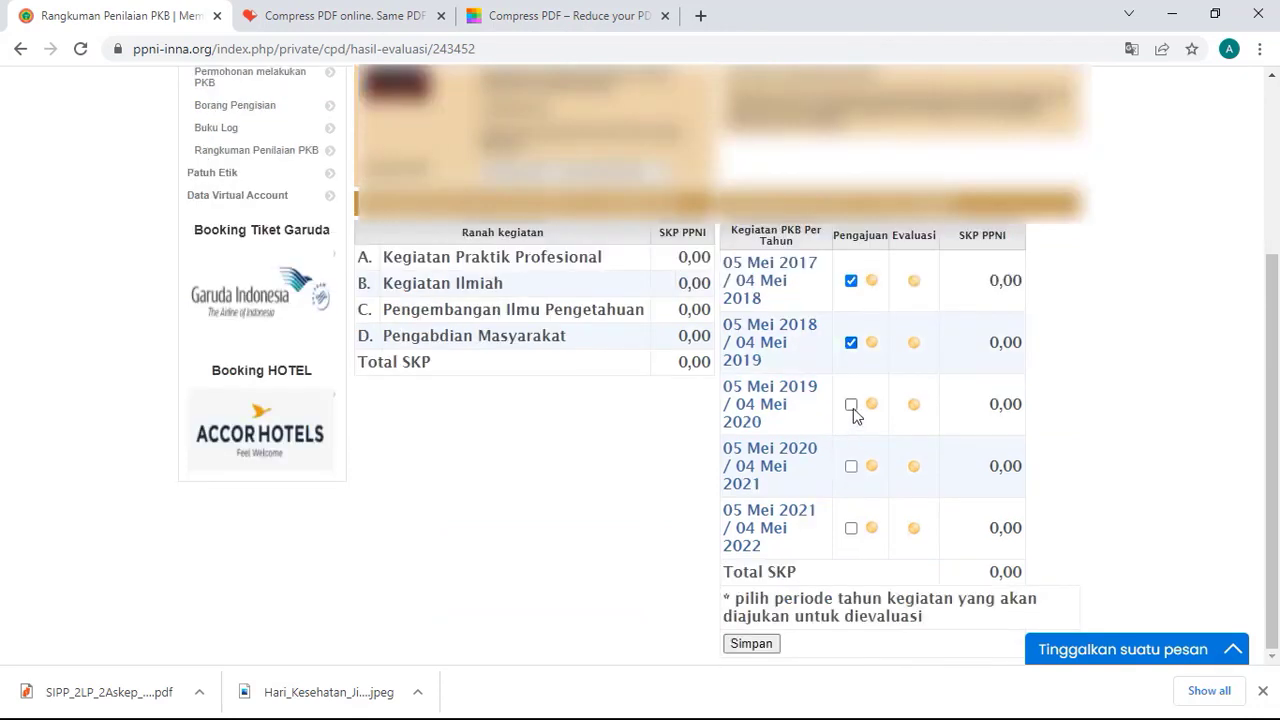
{"action": "left_click", "coordinate": [851, 405]}
{"action": "left_click", "coordinate": [851, 467]}
{"action": "left_click", "coordinate": [851, 530]}
{"action": "left_click", "coordinate": [761, 645]}
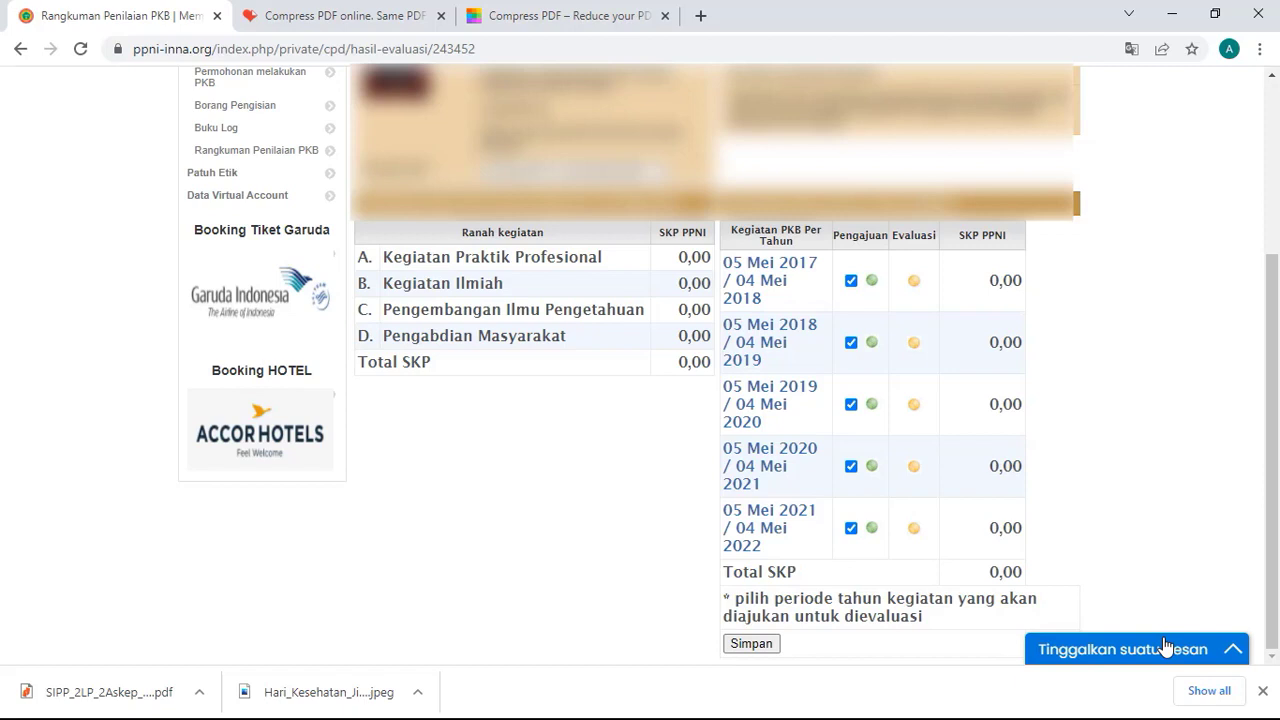
- Move the chat widget off the recap's Print option and open the printable activity summary
{"action": "left_click_drag", "start_coordinate": [1165, 645], "coordinate": [693, 635]}
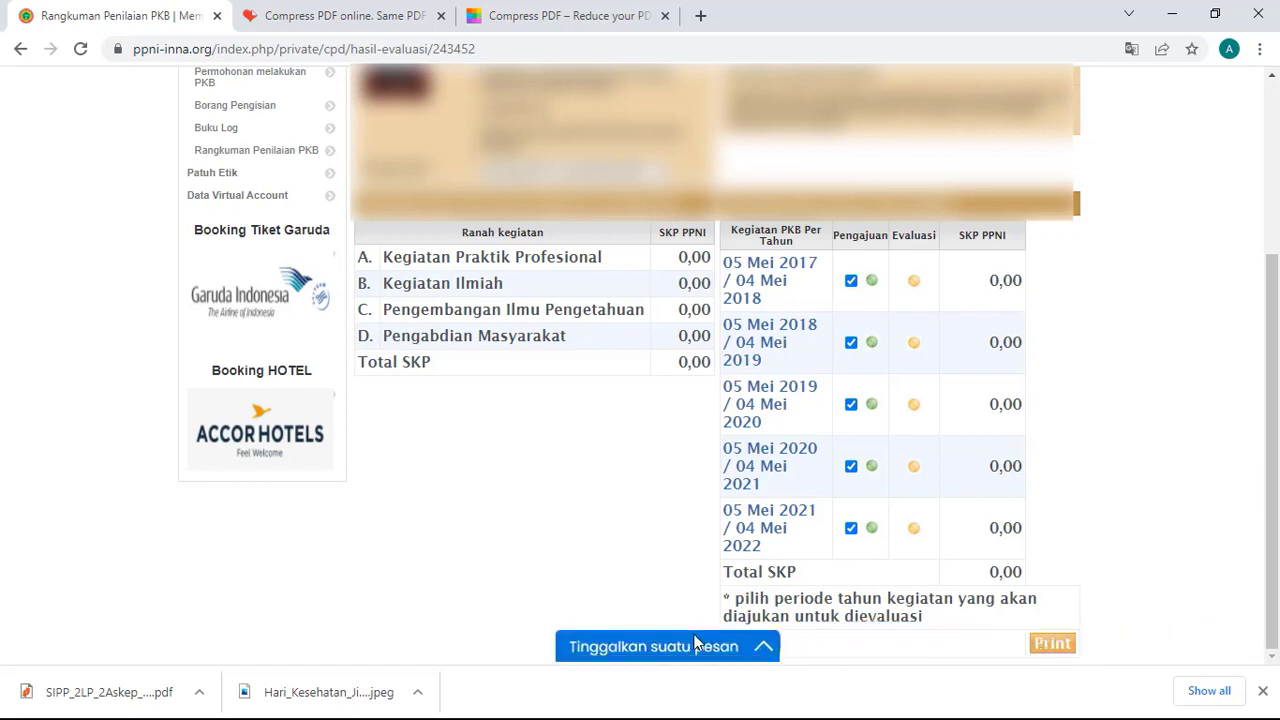
{"action": "left_click", "coordinate": [1064, 647]}
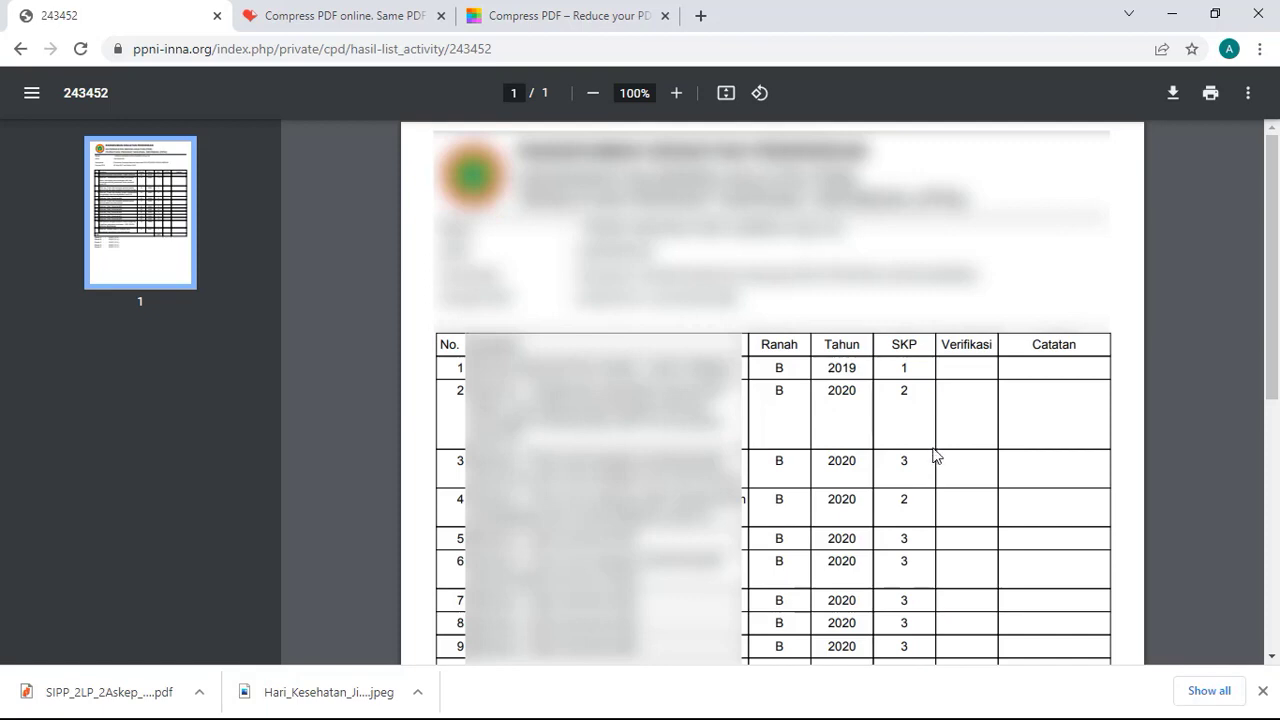
- Examine the activity summary's Ranah, Tahun and SKP entries along with its total row
{"action": "scroll", "coordinate": [936, 455], "scroll_direction": "down", "scroll_amount": 5}
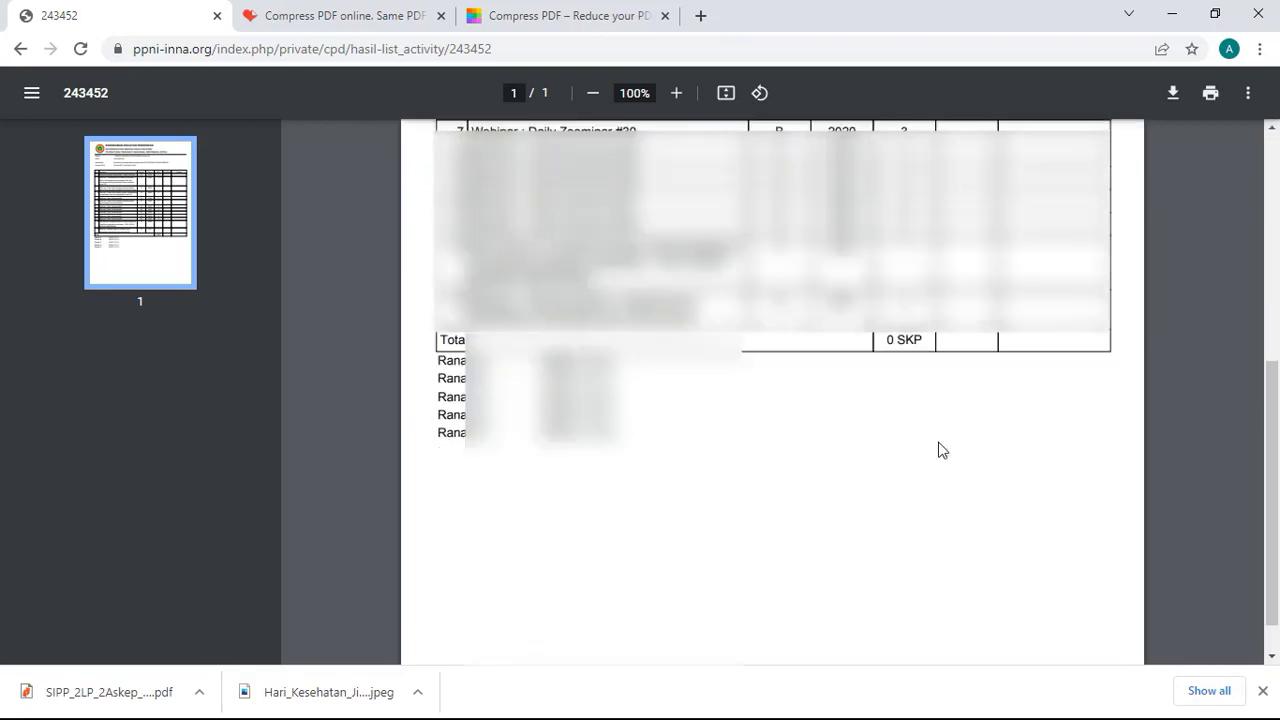
{"action": "scroll", "coordinate": [940, 450], "scroll_direction": "down", "scroll_amount": 1}
{"action": "scroll", "coordinate": [940, 450], "scroll_direction": "up", "scroll_amount": 6}
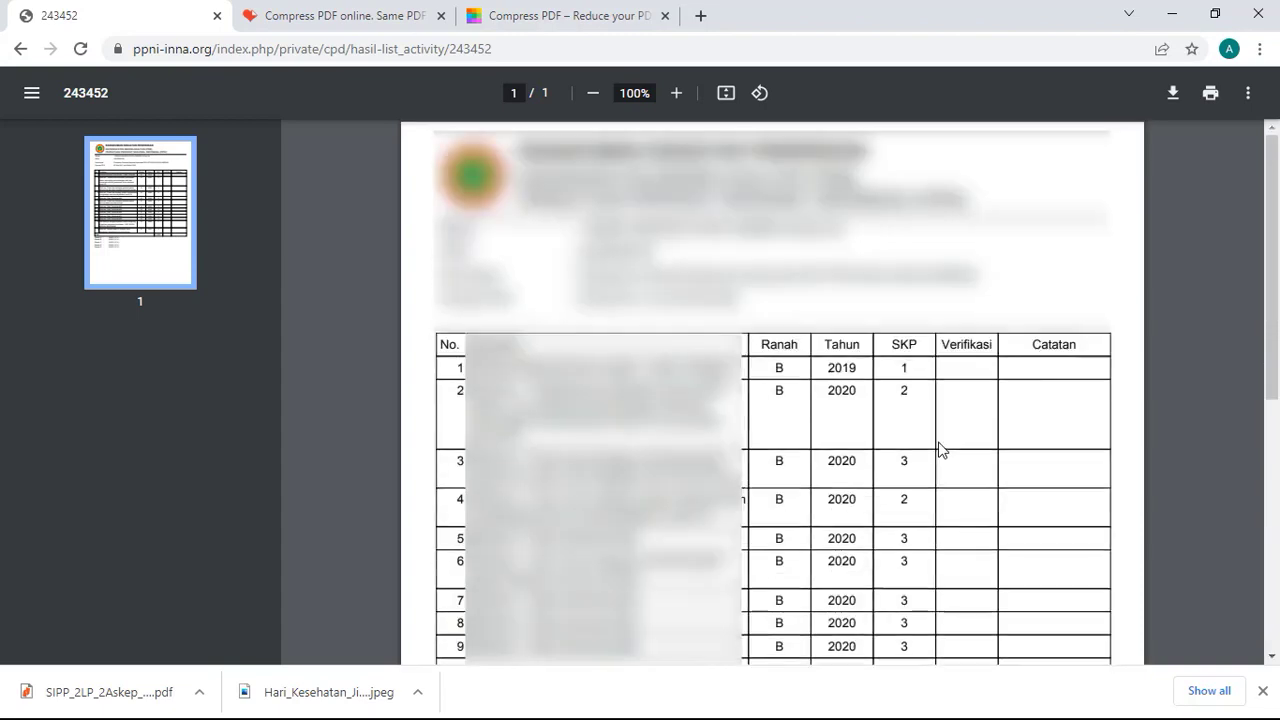
{"action": "scroll", "coordinate": [896, 370], "scroll_direction": "down", "scroll_amount": 1}
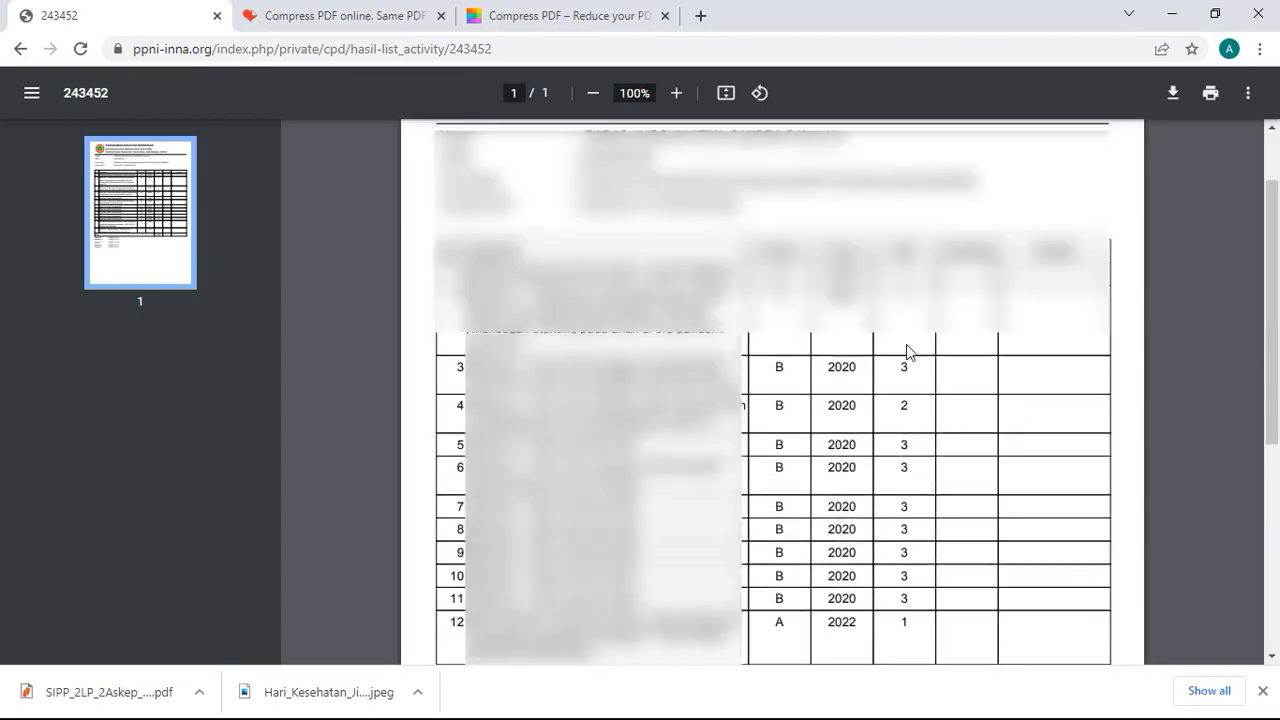
{"action": "scroll", "coordinate": [910, 414], "scroll_direction": "down", "scroll_amount": 3}
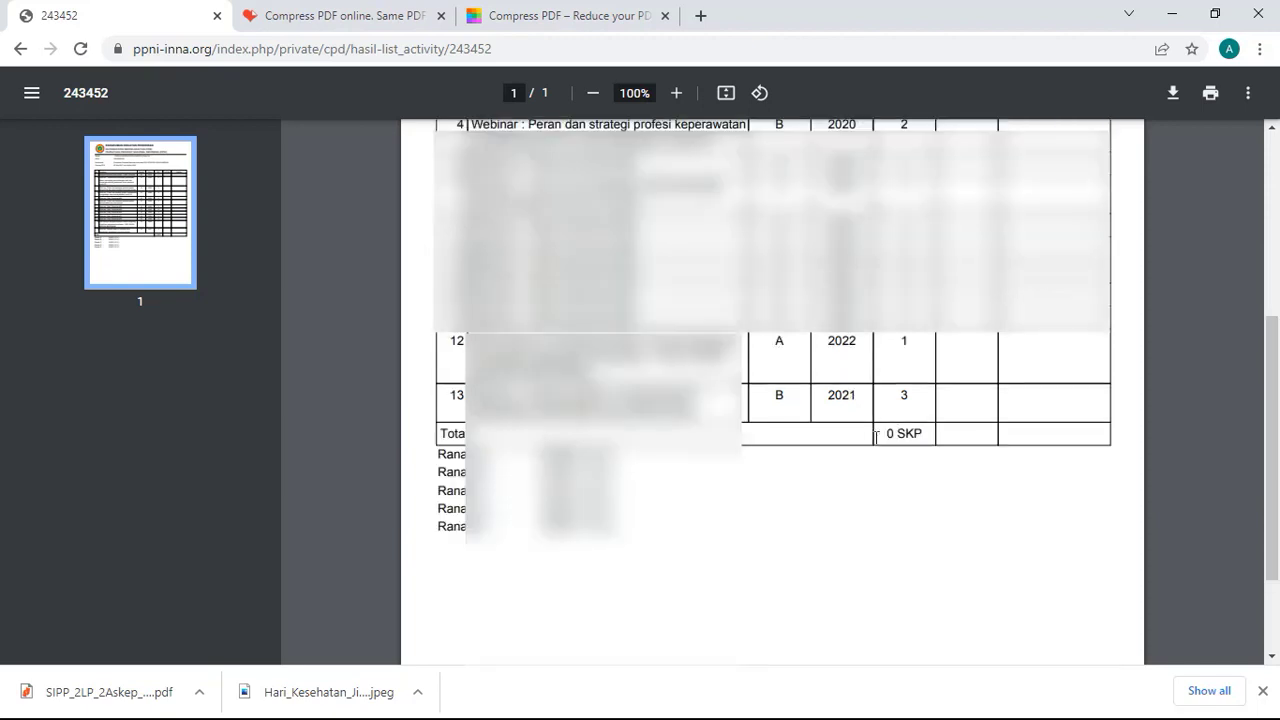
{"action": "scroll", "coordinate": [828, 392], "scroll_direction": "up", "scroll_amount": 4}
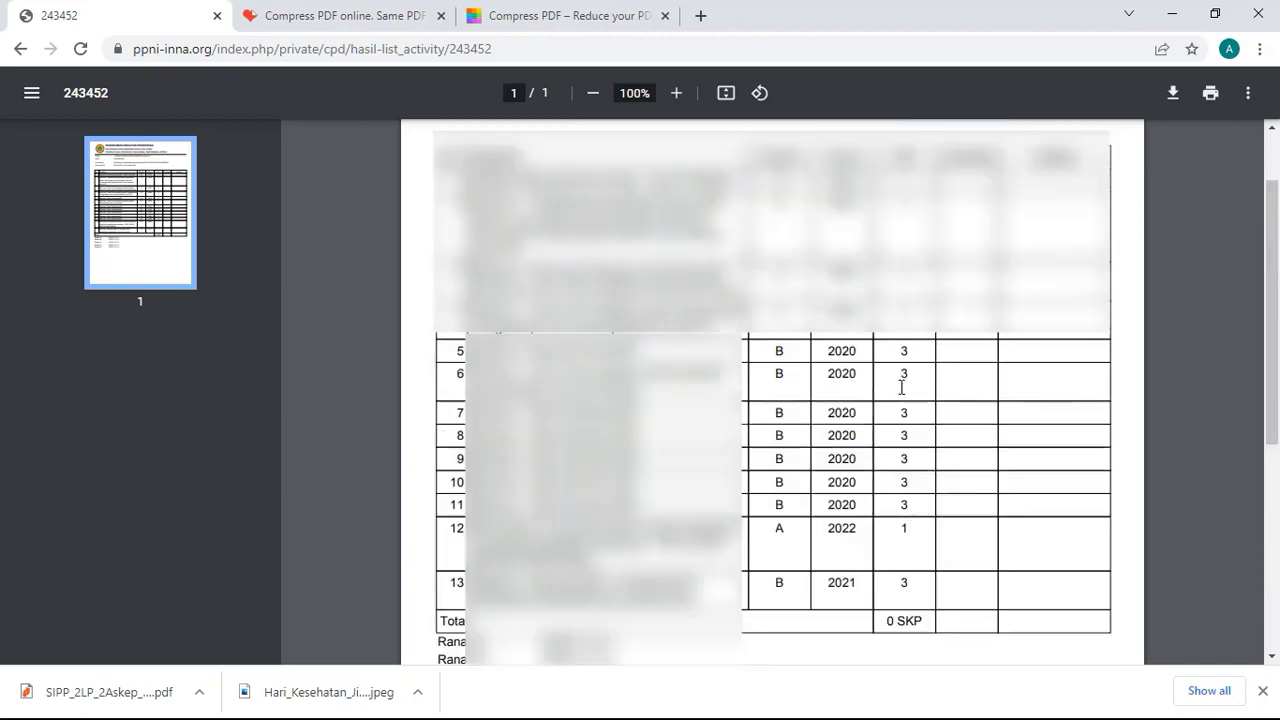
{"action": "scroll", "coordinate": [960, 346], "scroll_direction": "down", "scroll_amount": 2}
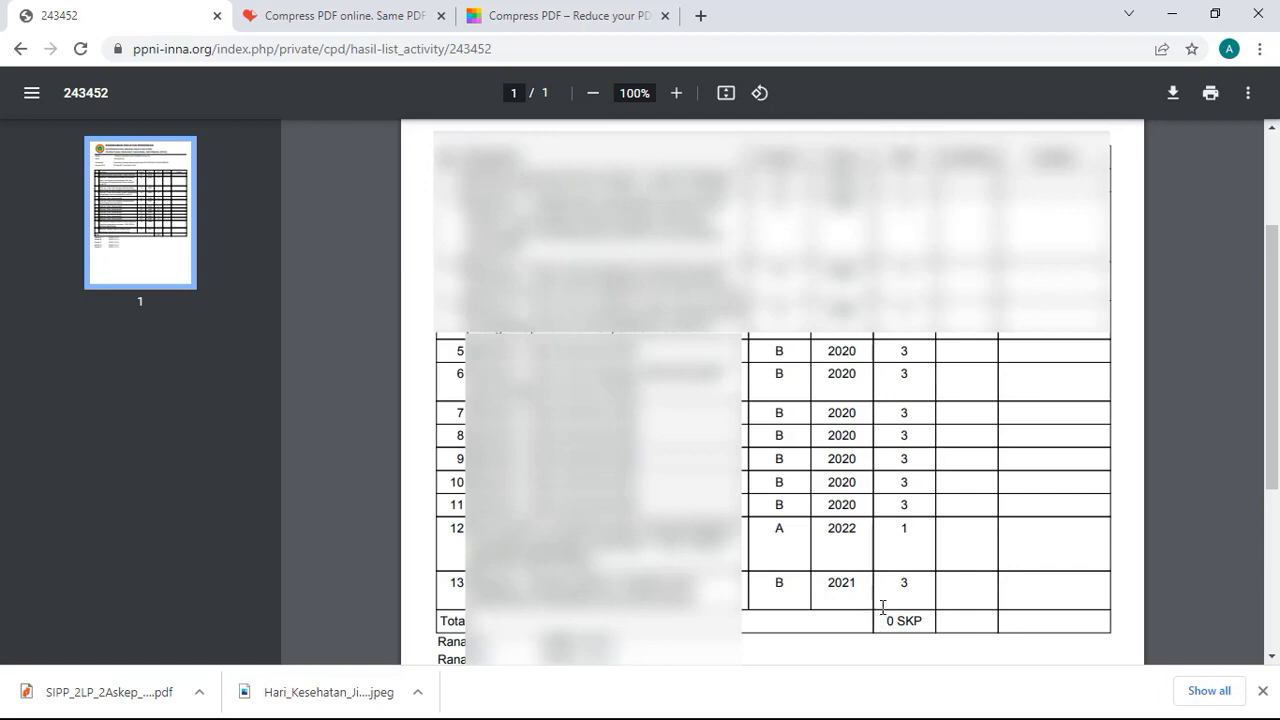
{"action": "scroll", "coordinate": [904, 618], "scroll_direction": "up", "scroll_amount": 1}
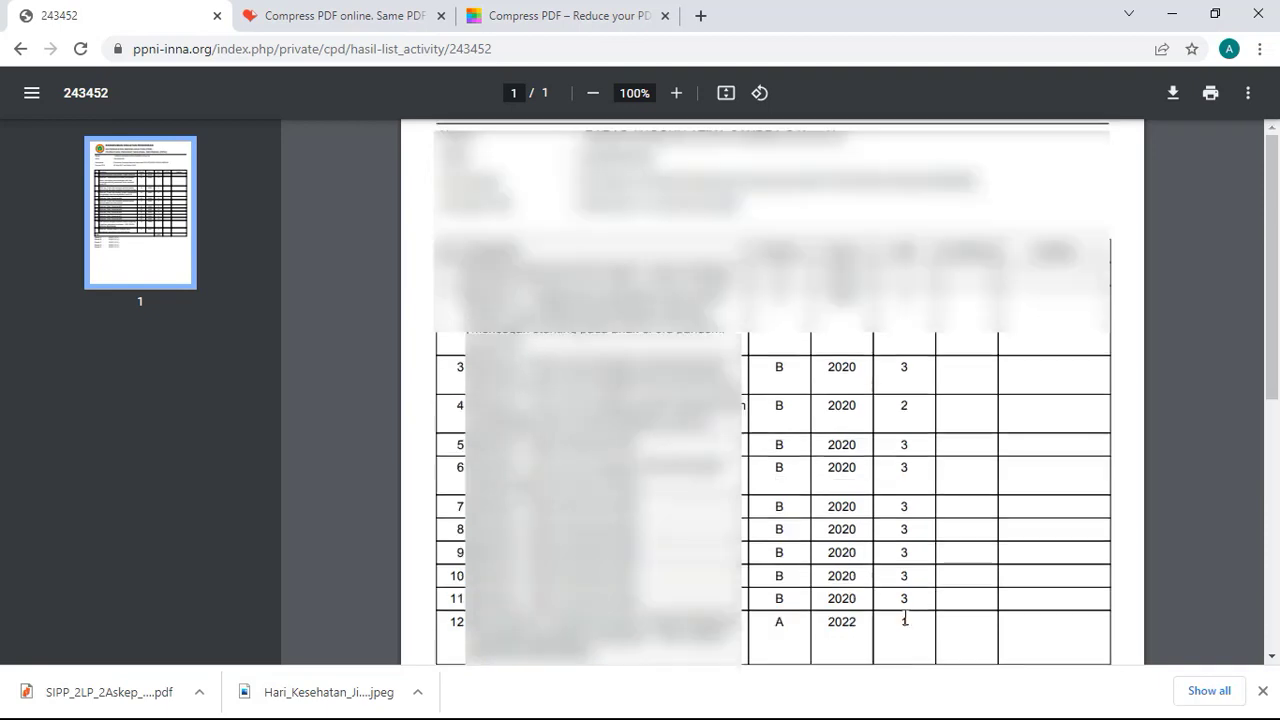
{"action": "scroll", "coordinate": [890, 500], "scroll_direction": "up", "scroll_amount": 1}
- Save the activity summary as the PDF RANGKUMAN-PKB in the EP 20 Upload SKP folder
{"action": "scroll", "coordinate": [889, 500], "scroll_direction": "down", "scroll_amount": 3}
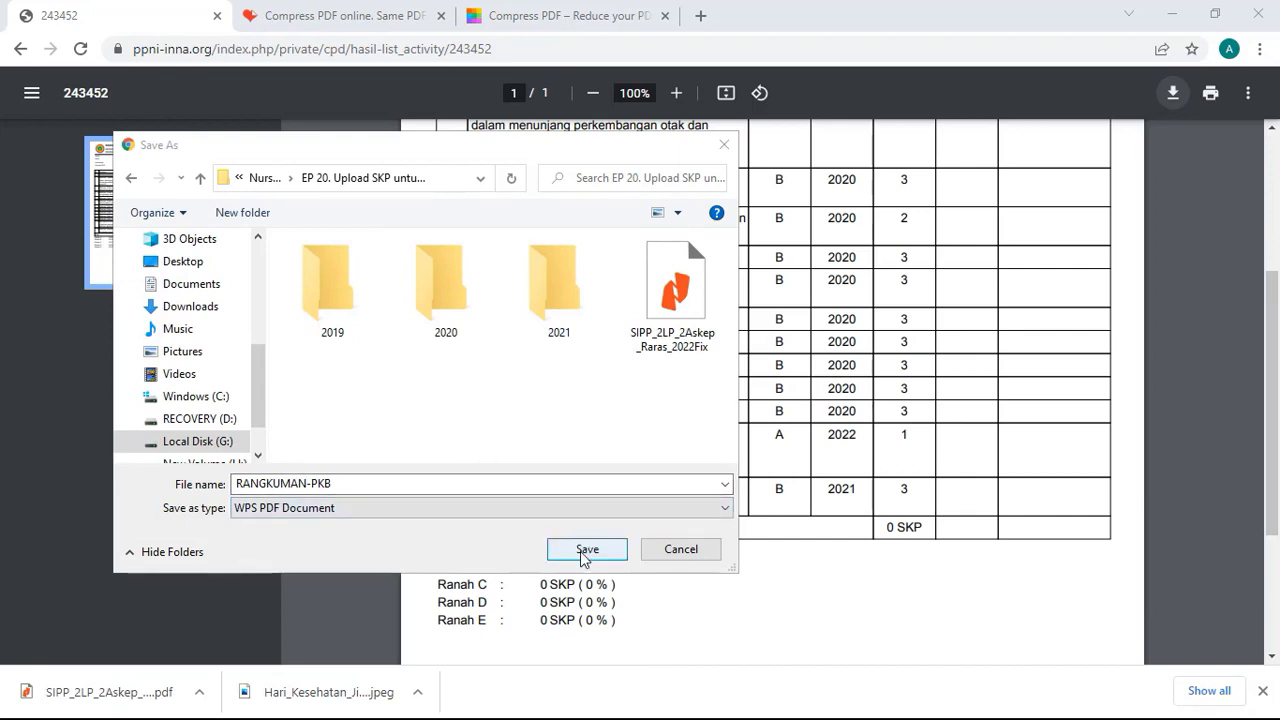
{"action": "left_click", "coordinate": [587, 550]}
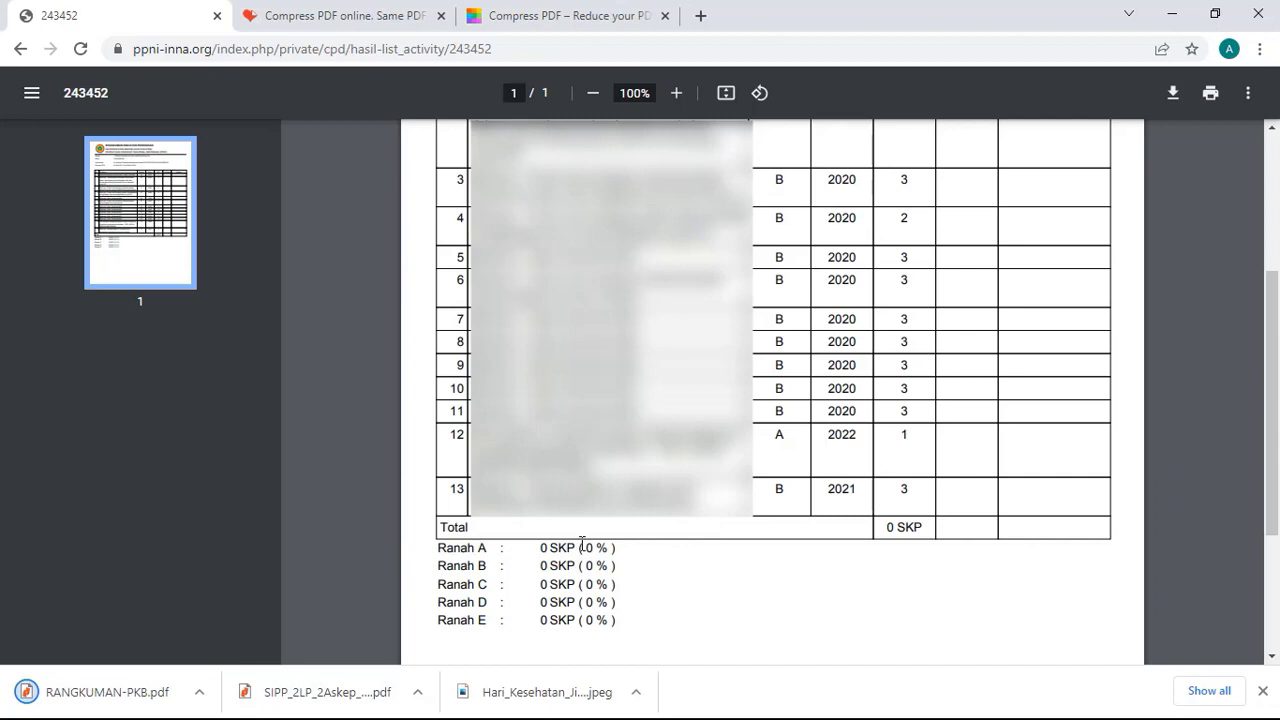
- Return to the recap page and open the Surat Pernyataan Mematuhi Kode Etik Keperawatan Indonesia from Patuh Etik
{"action": "key", "text": "alt+Left"}
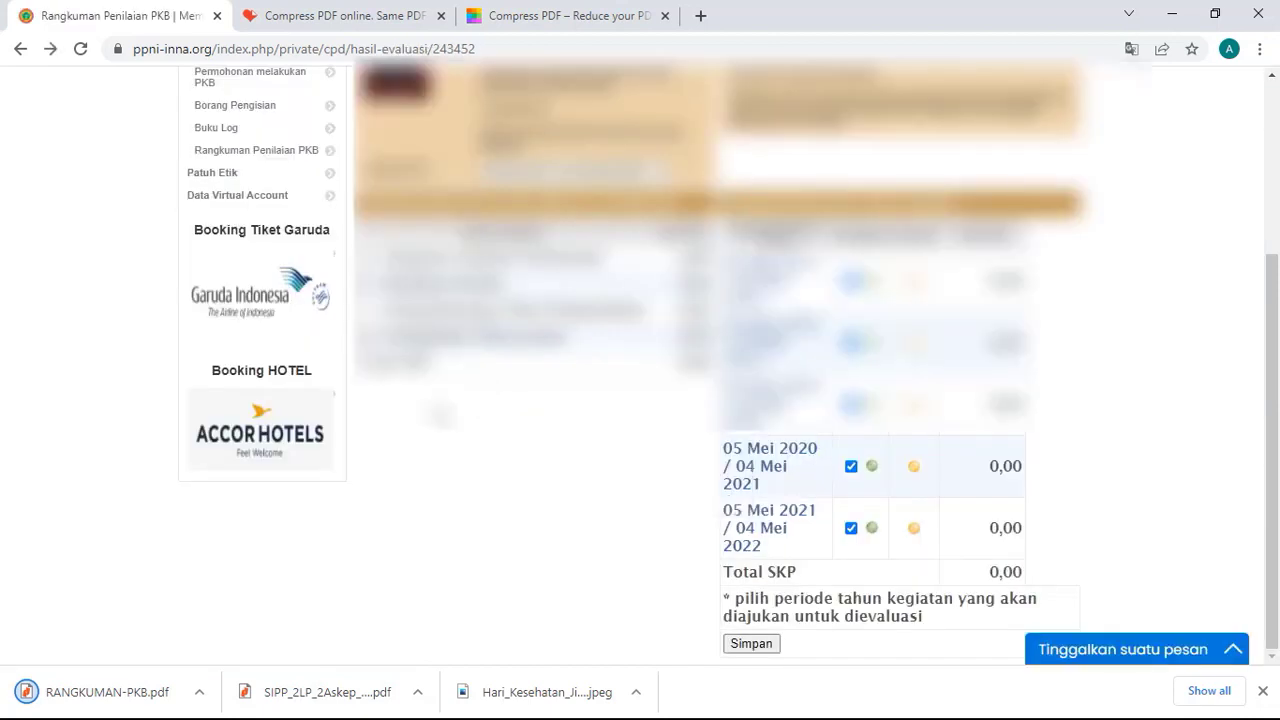
{"action": "scroll", "coordinate": [440, 415], "scroll_direction": "up", "scroll_amount": 2}
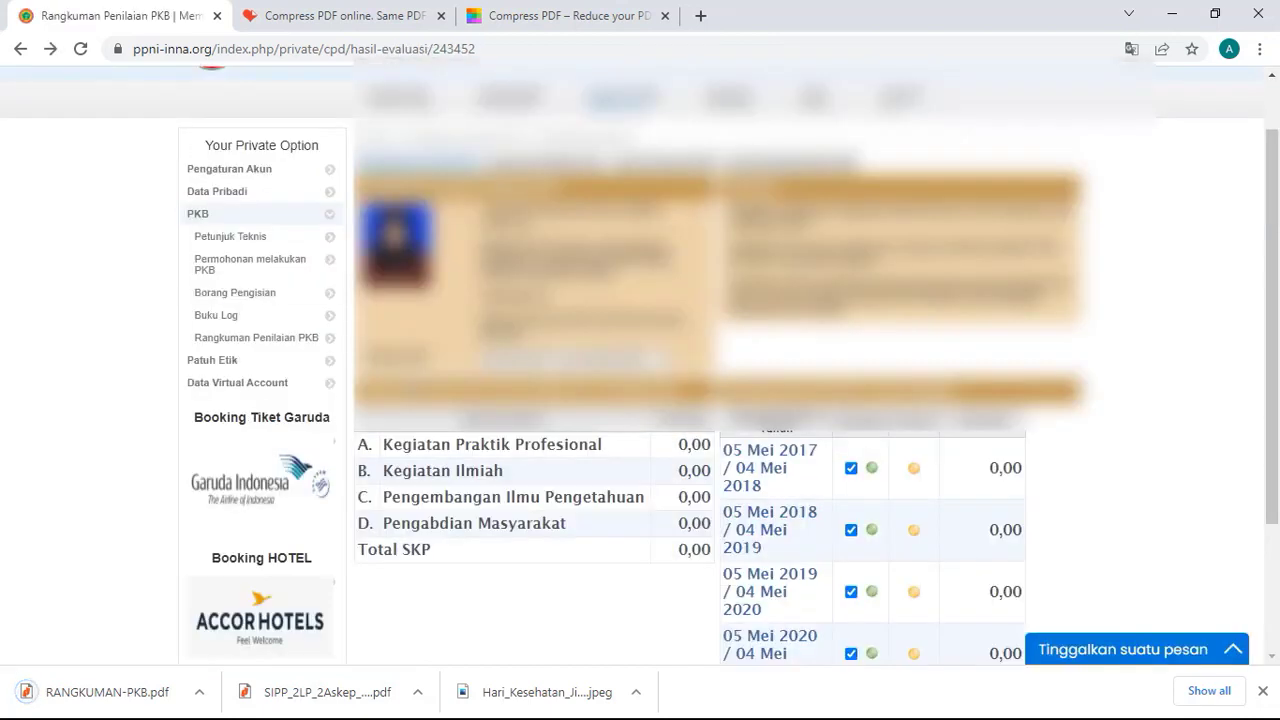
{"action": "left_click", "coordinate": [250, 369]}
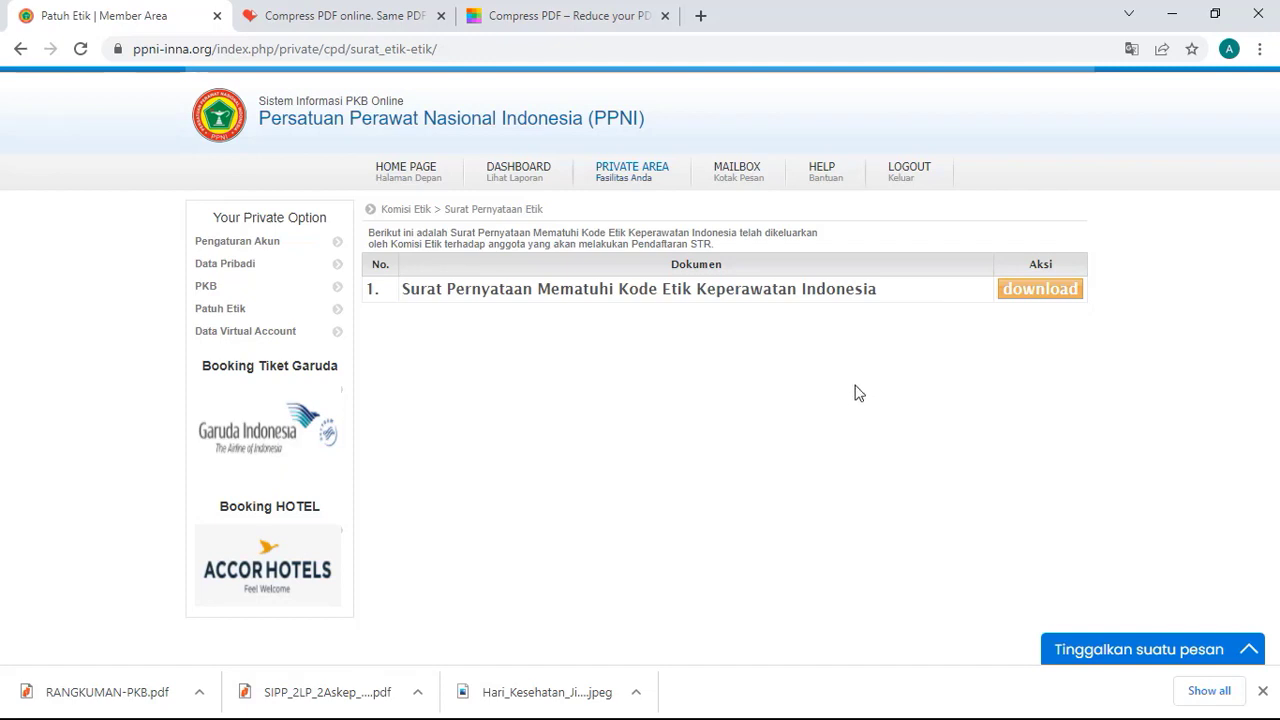
{"action": "left_click", "coordinate": [1016, 296]}
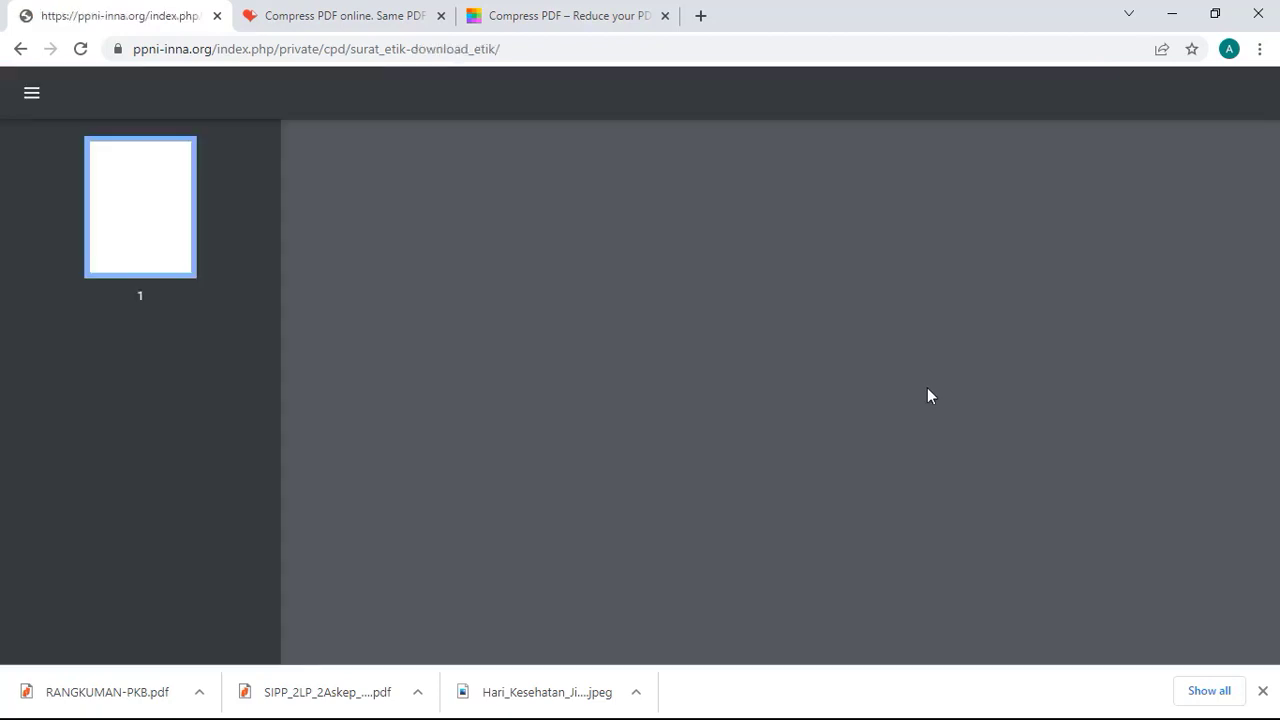
- Check the ethics statement letter and save it as the PDF Surat-Komite-Etik in the EP 20 Upload SKP folder
{"action": "scroll", "coordinate": [772, 390], "scroll_direction": "down", "scroll_amount": 2}
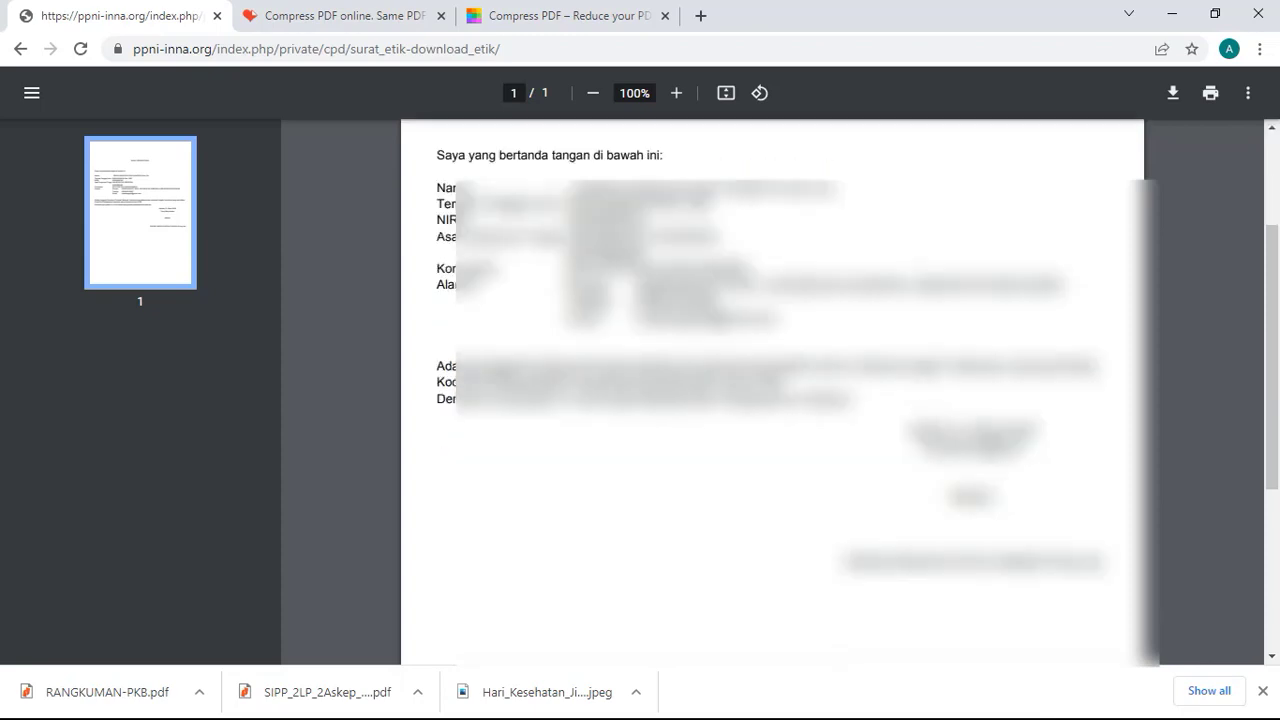
{"action": "scroll", "coordinate": [772, 390], "scroll_direction": "up", "scroll_amount": 1}
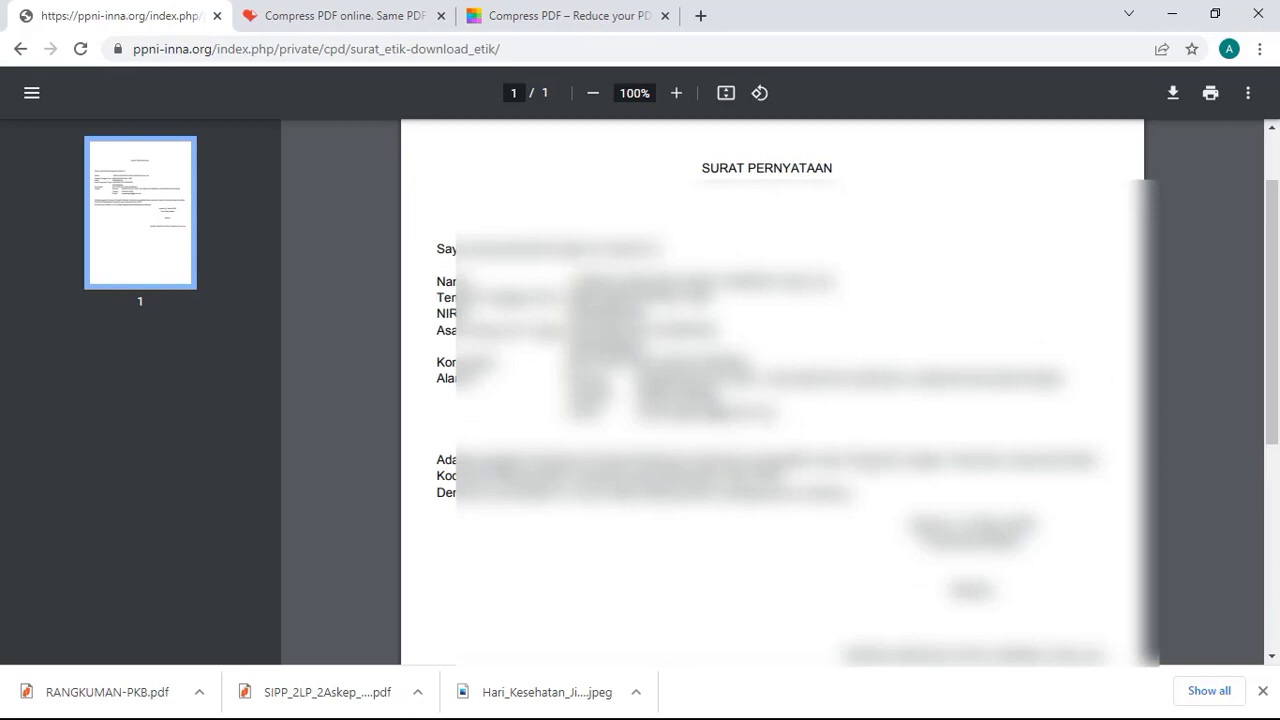
{"action": "scroll", "coordinate": [772, 390], "scroll_direction": "down", "scroll_amount": 1}
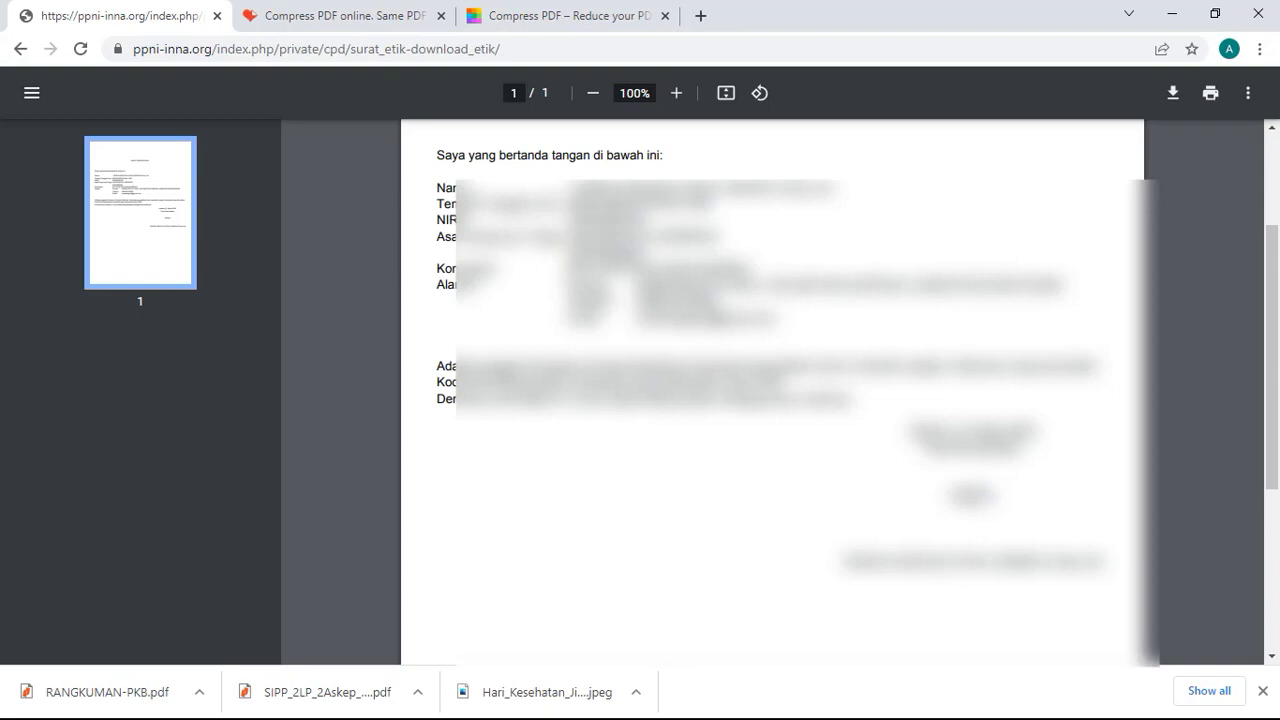
{"action": "scroll", "coordinate": [772, 390], "scroll_direction": "up", "scroll_amount": 2}
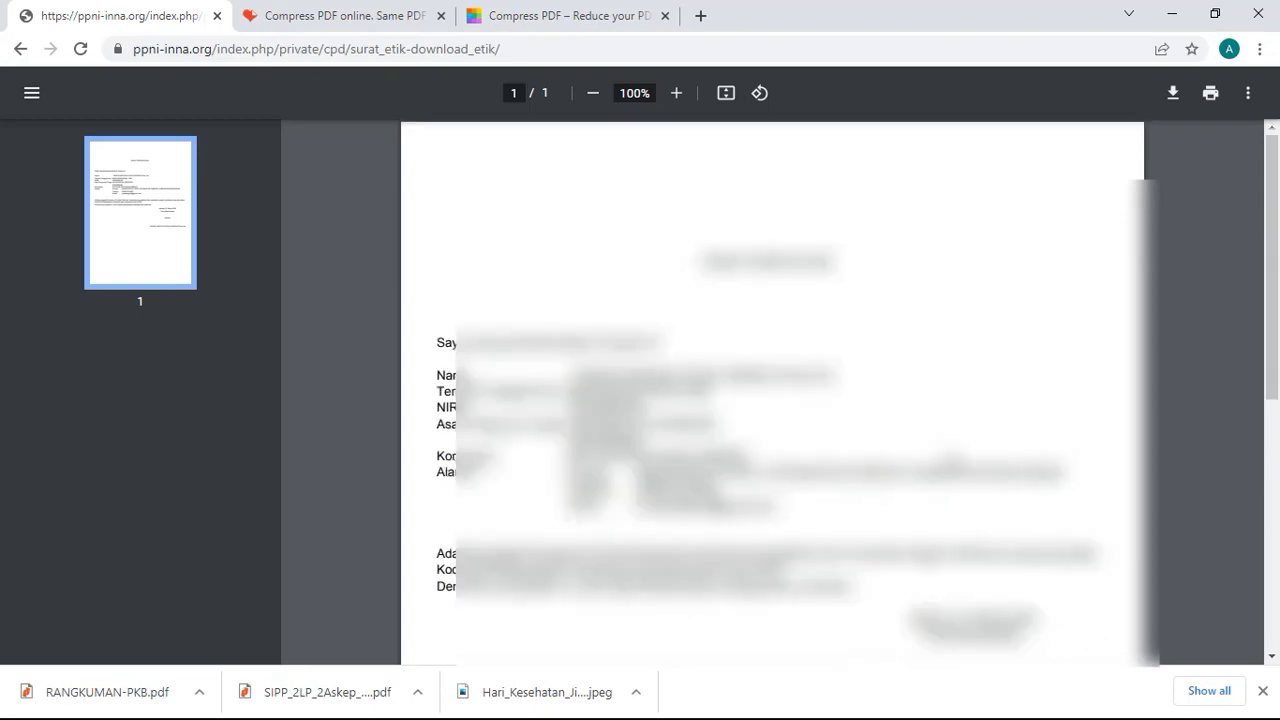
{"action": "scroll", "coordinate": [772, 390], "scroll_direction": "down", "scroll_amount": 2}
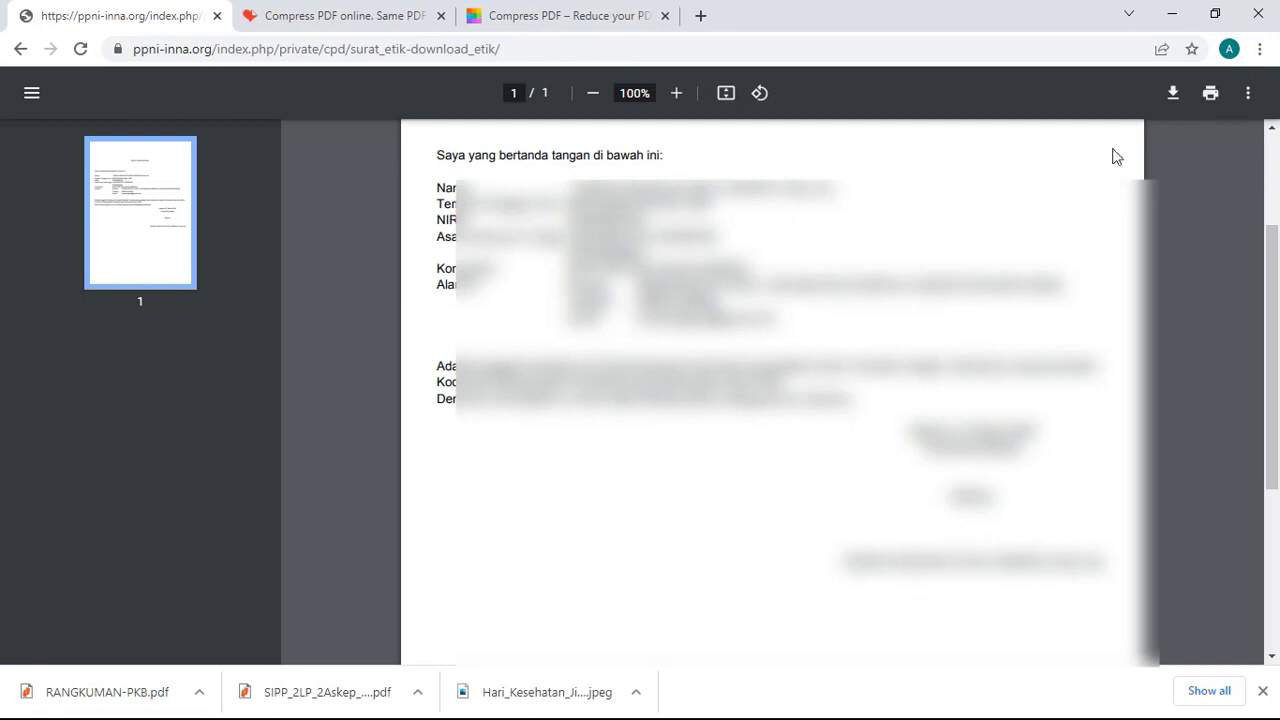
{"action": "left_click", "coordinate": [1175, 97]}
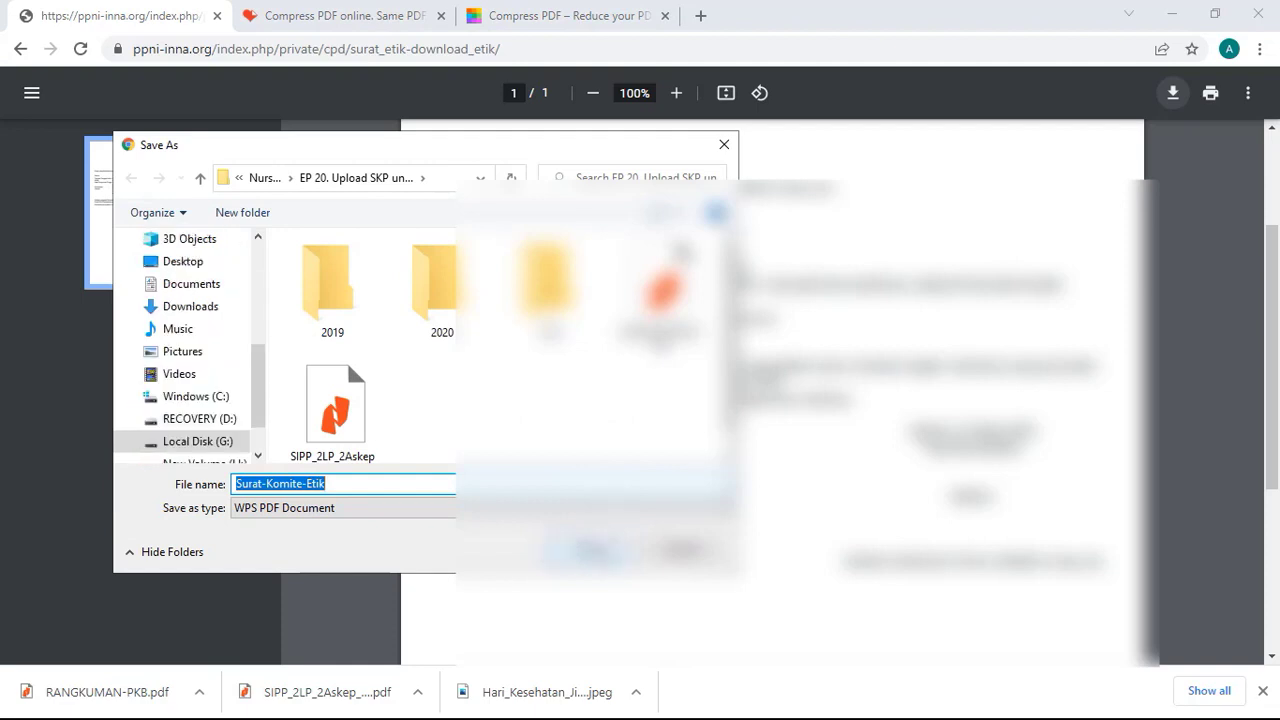
{"action": "key", "text": "Return"}
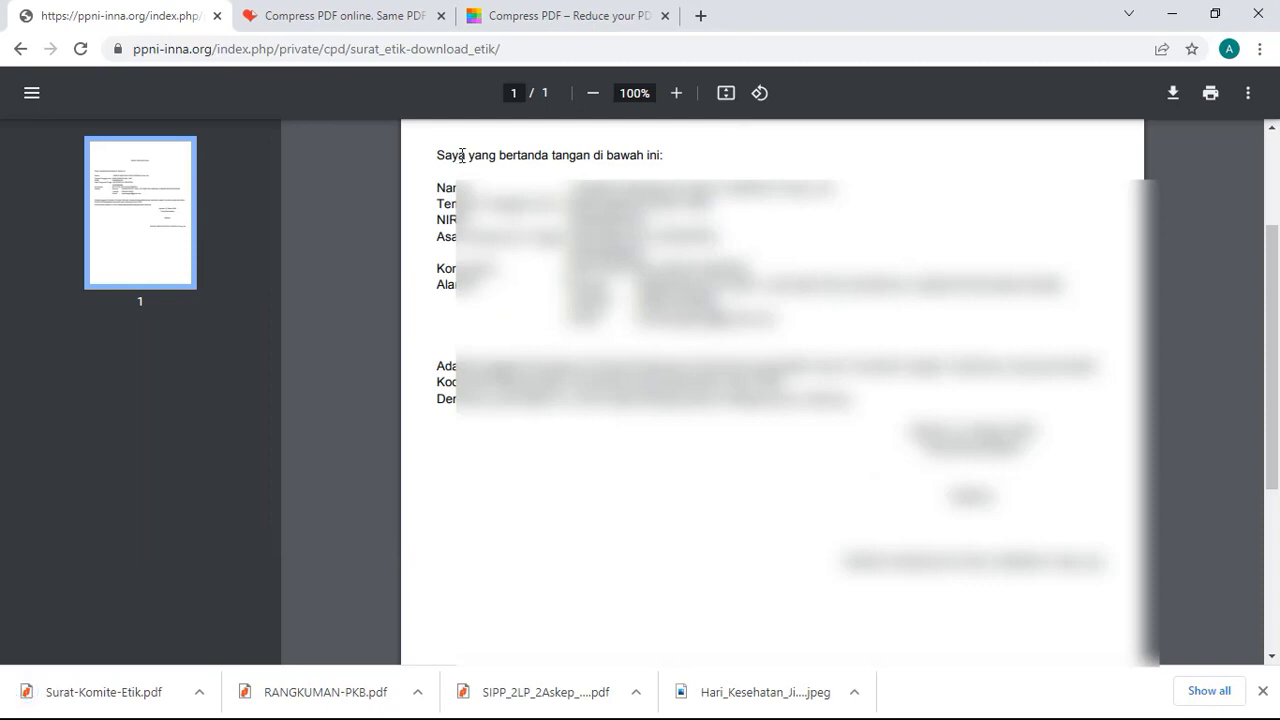
- Close the ethics statement letter and log out of the PPNI member area
{"action": "key", "text": "ctrl+w"}
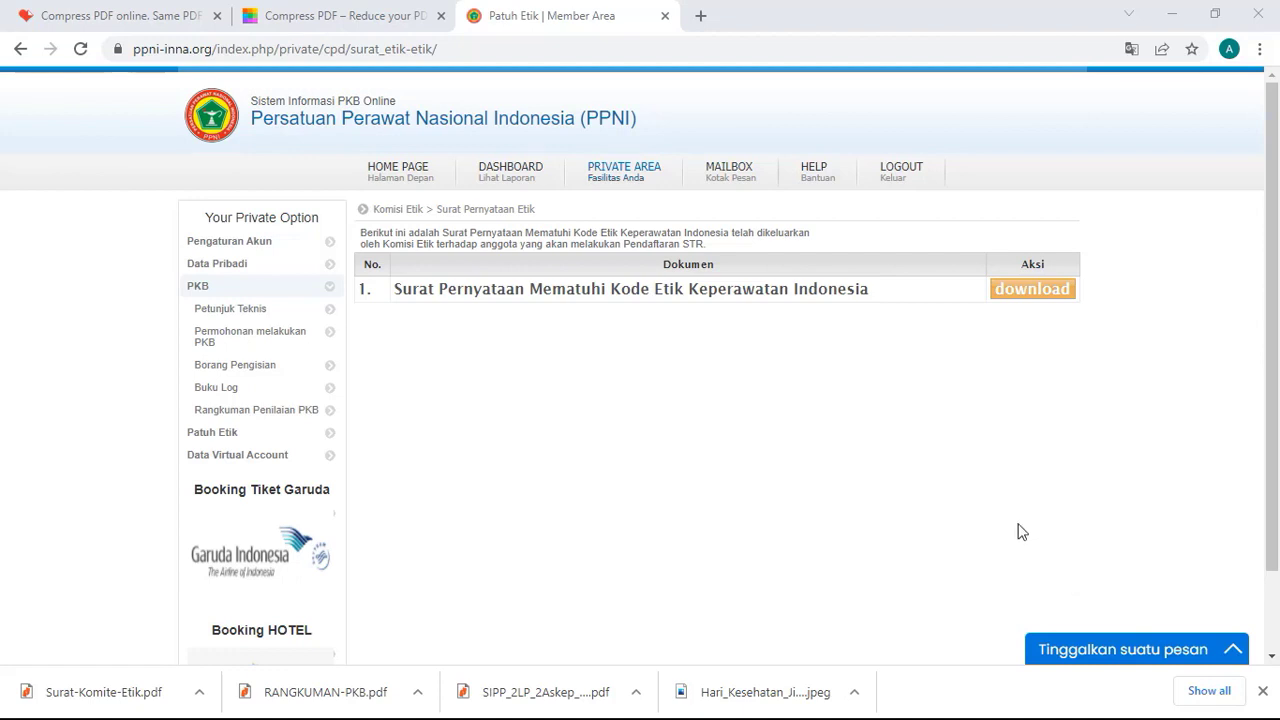
{"action": "left_click", "coordinate": [893, 188]}
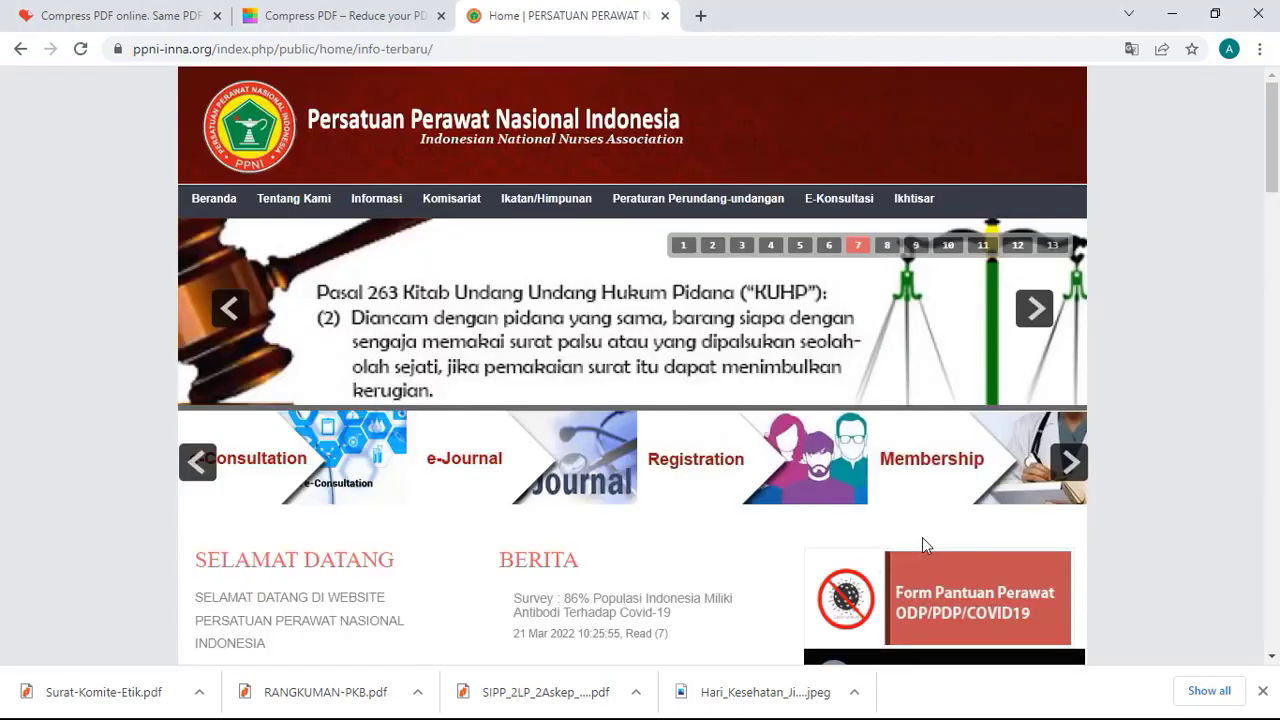